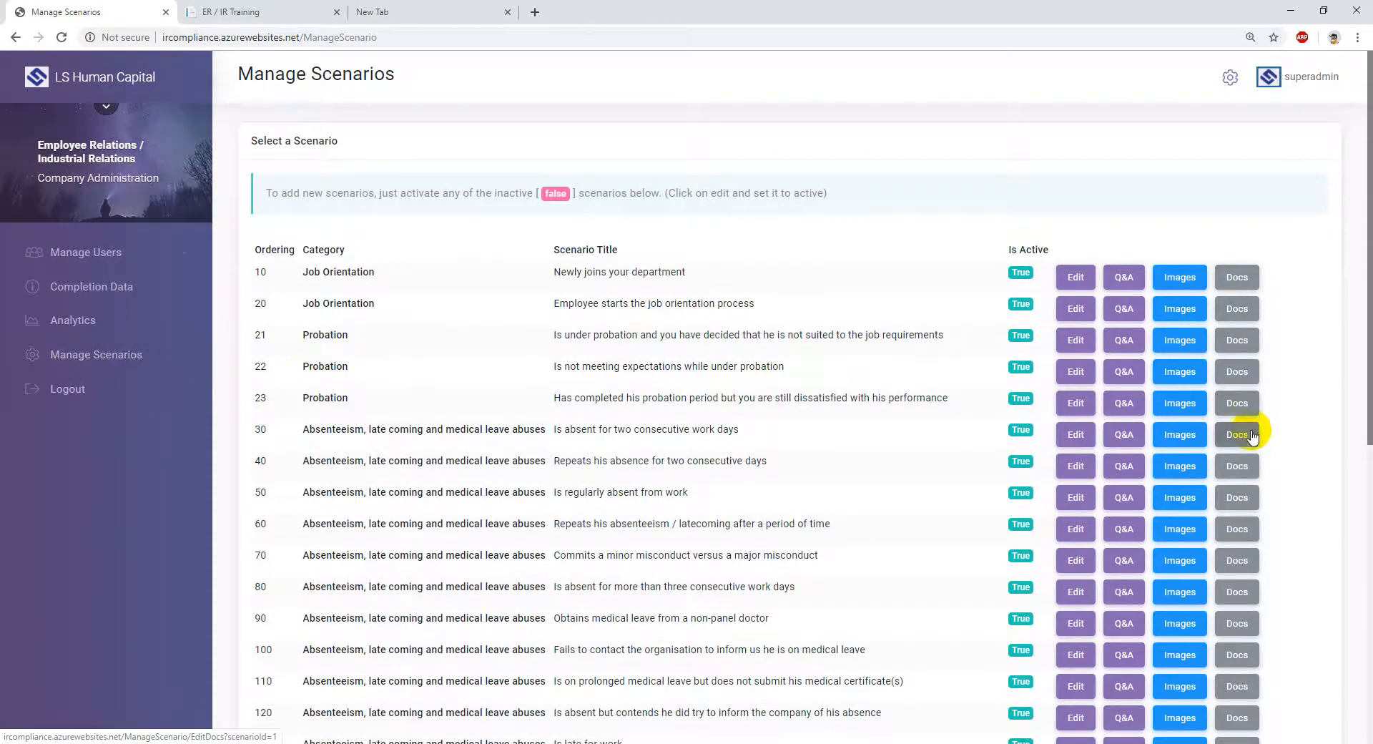
Open the documents page of the "Newly joins your department" scenario and review its linked documents
{"action": "scroll", "coordinate": [1251, 435], "scroll_direction": "down", "scroll_amount": 1}
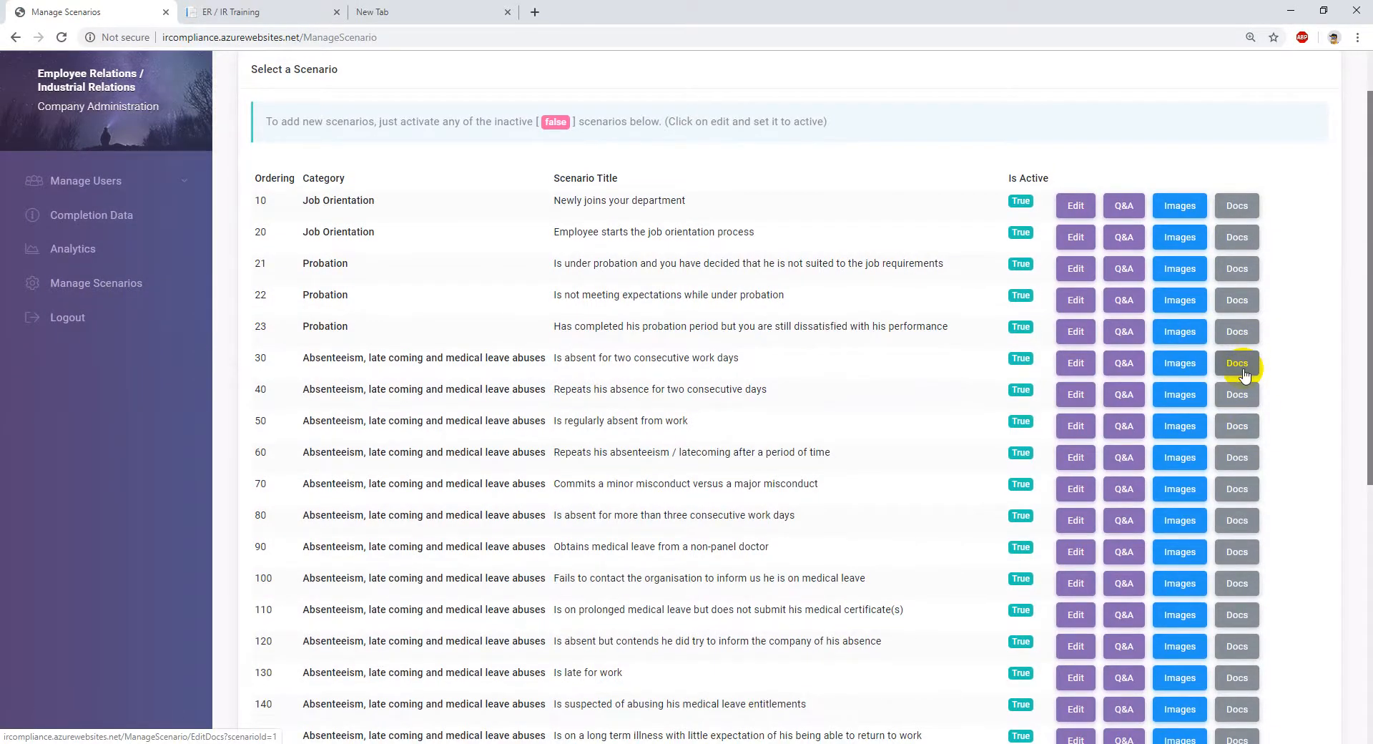
{"action": "scroll", "coordinate": [965, 429], "scroll_direction": "up", "scroll_amount": 1}
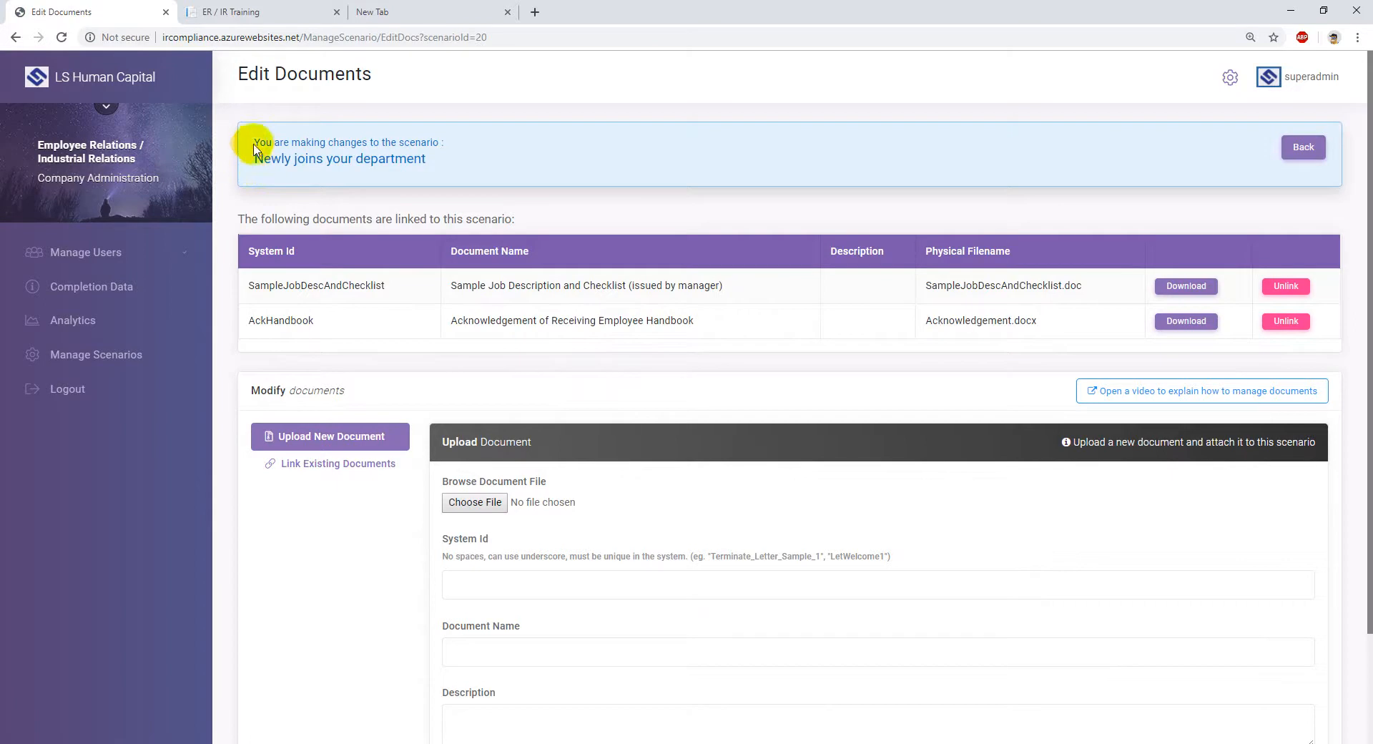
{"action": "left_click_drag", "start_coordinate": [256, 138], "coordinate": [418, 160]}
{"action": "left_click", "coordinate": [443, 166]}
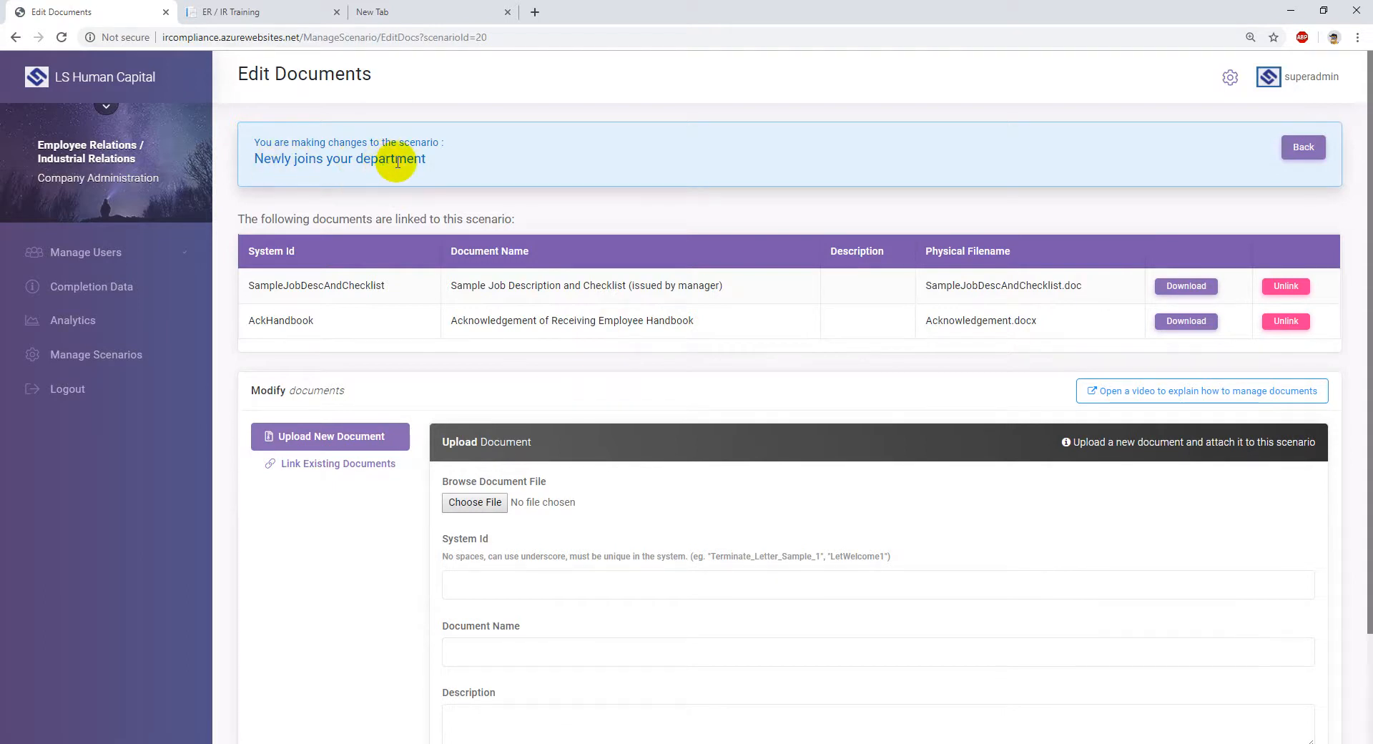
{"action": "left_click_drag", "start_coordinate": [243, 219], "coordinate": [545, 320]}
{"action": "left_click", "coordinate": [705, 321]}
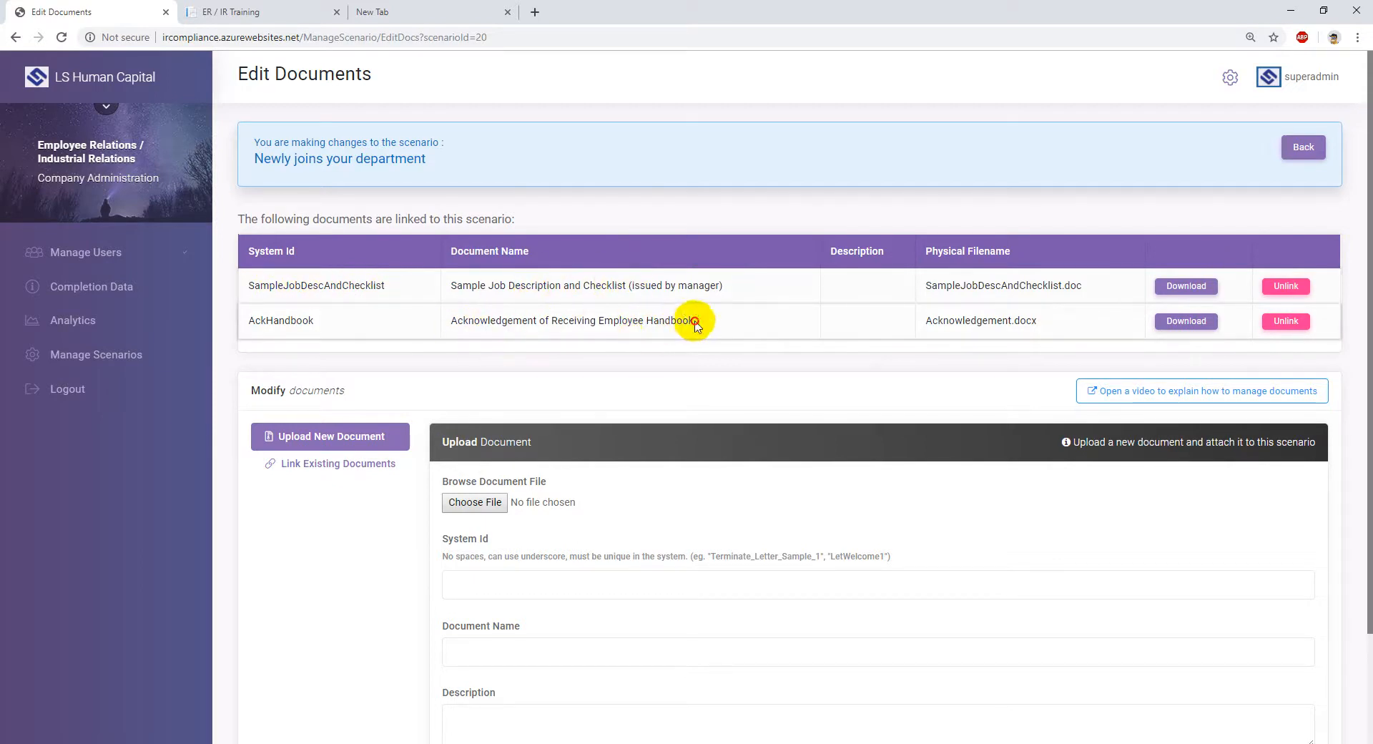
Switch to the ER / IR Training site and view the Documents, Forms and Letters of "Newly joins your department"
{"action": "left_click", "coordinate": [256, 12]}
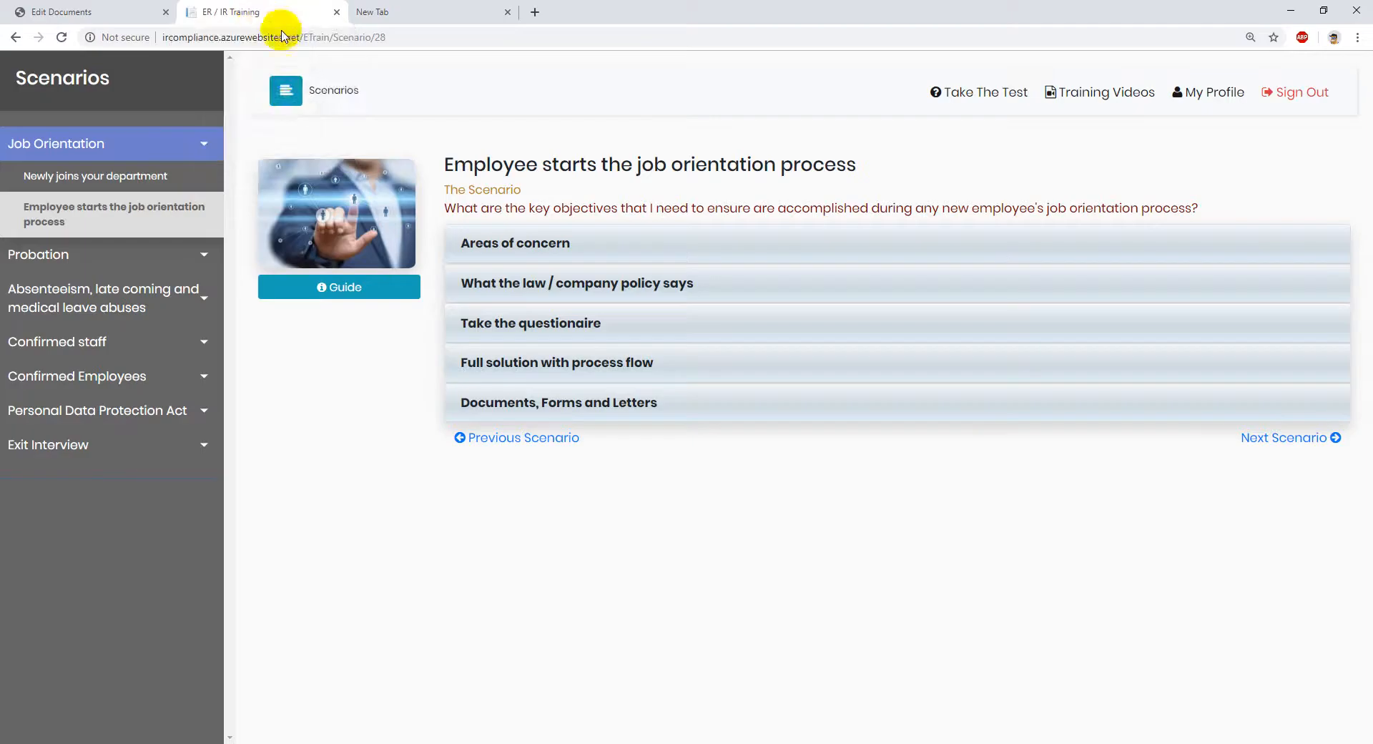
{"action": "left_click", "coordinate": [146, 179]}
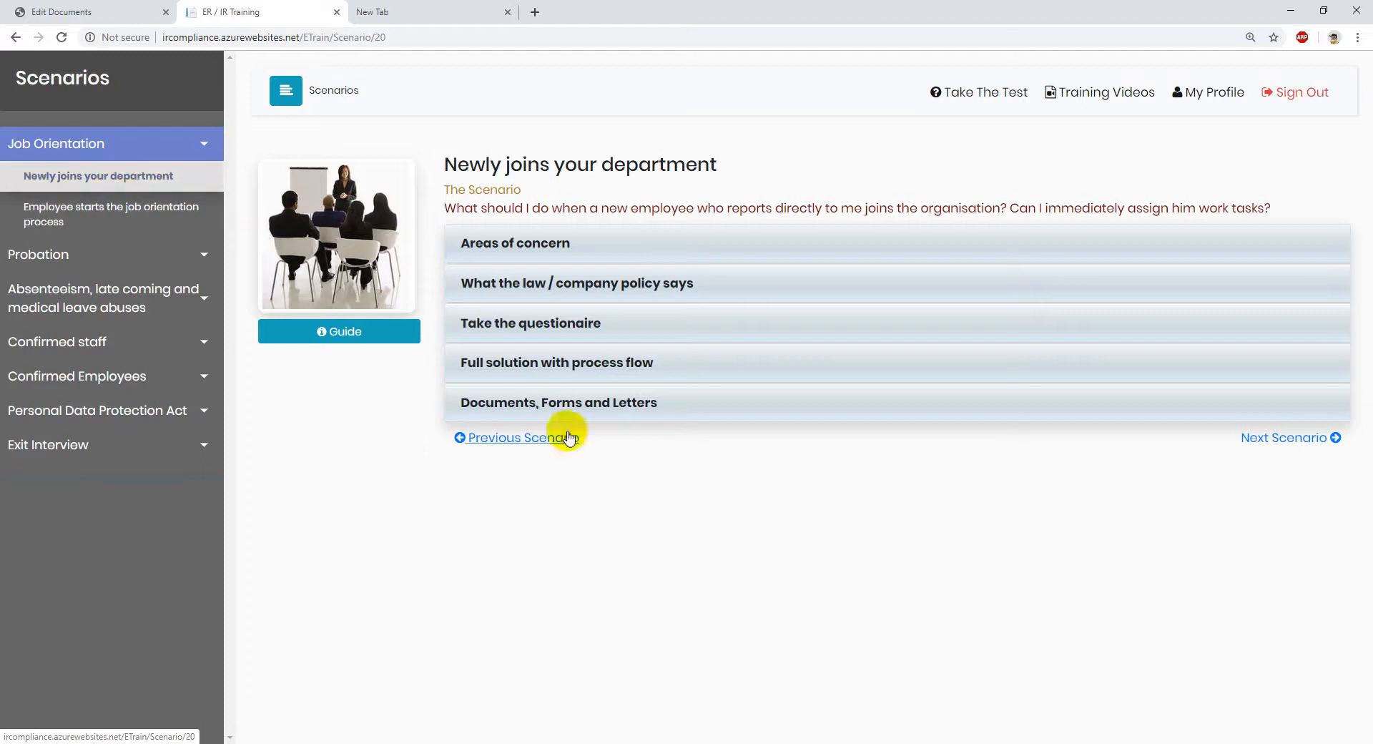
{"action": "left_click", "coordinate": [575, 404]}
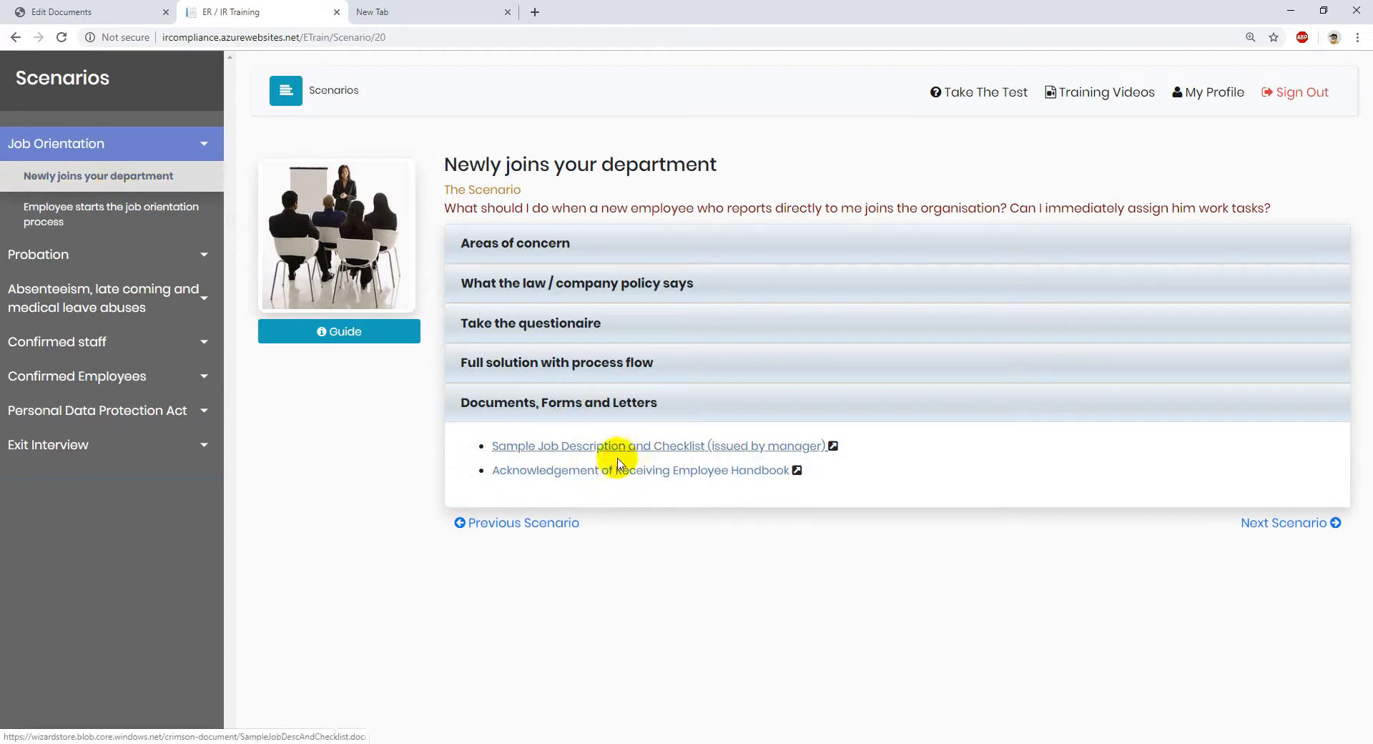
Return to the Edit Documents page and download SampleJobDescAndChecklist.doc to the Downloads folder
{"action": "left_click", "coordinate": [111, 16]}
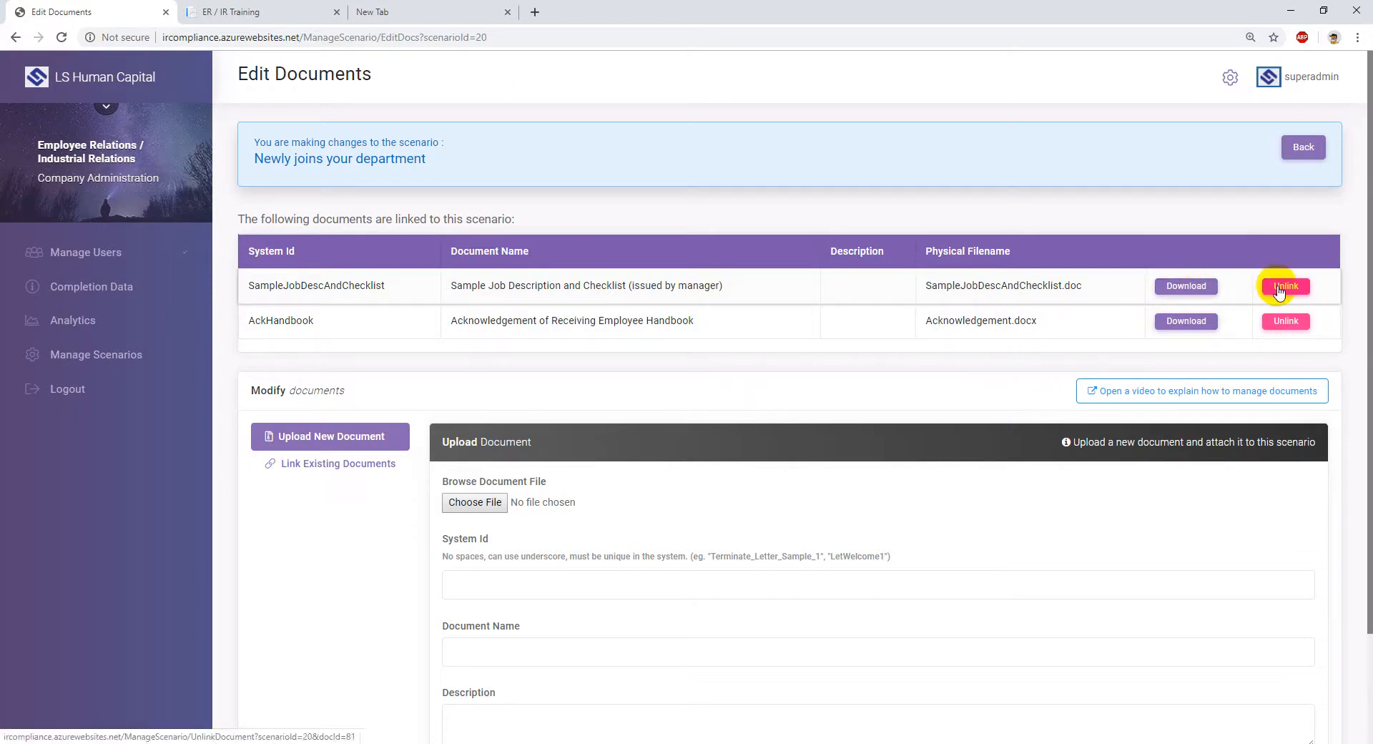
{"action": "left_click", "coordinate": [1189, 288]}
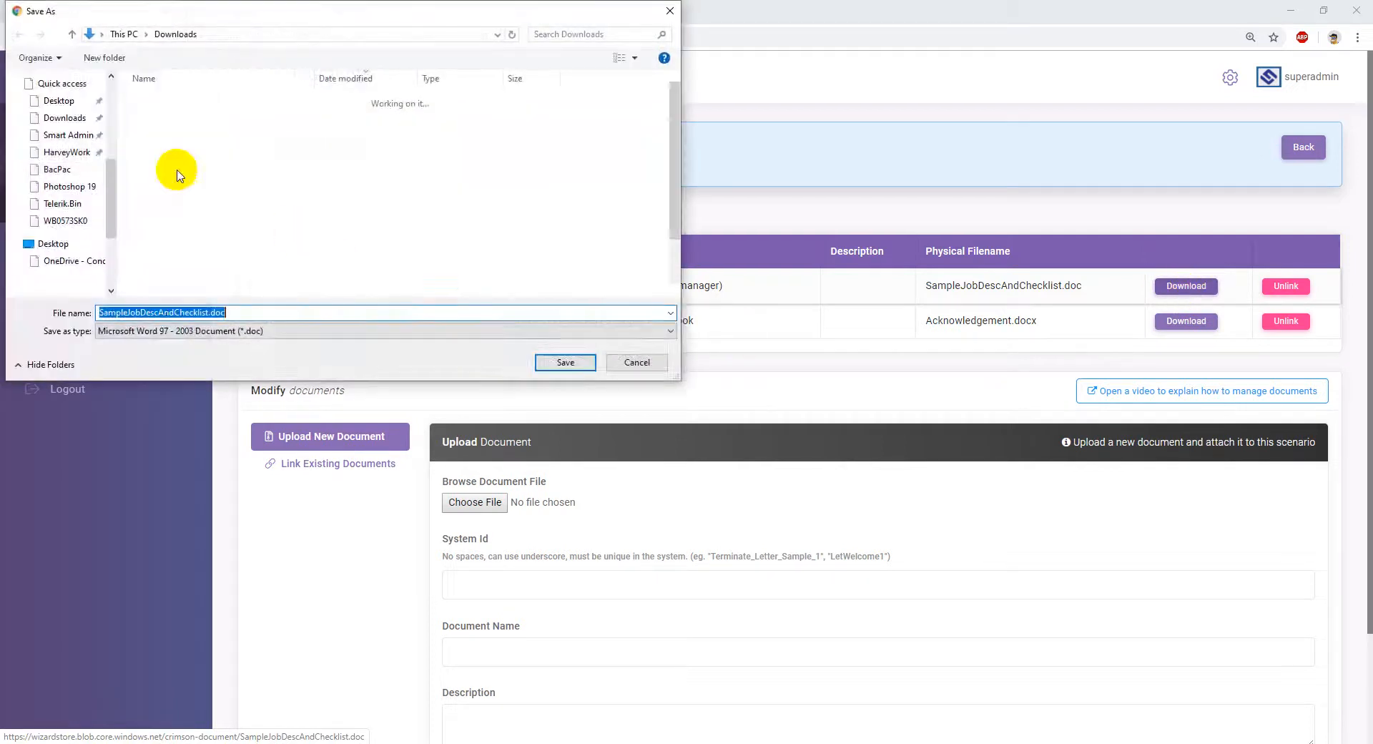
{"action": "left_click_drag", "start_coordinate": [207, 21], "coordinate": [342, 160]}
{"action": "left_click", "coordinate": [713, 512]}
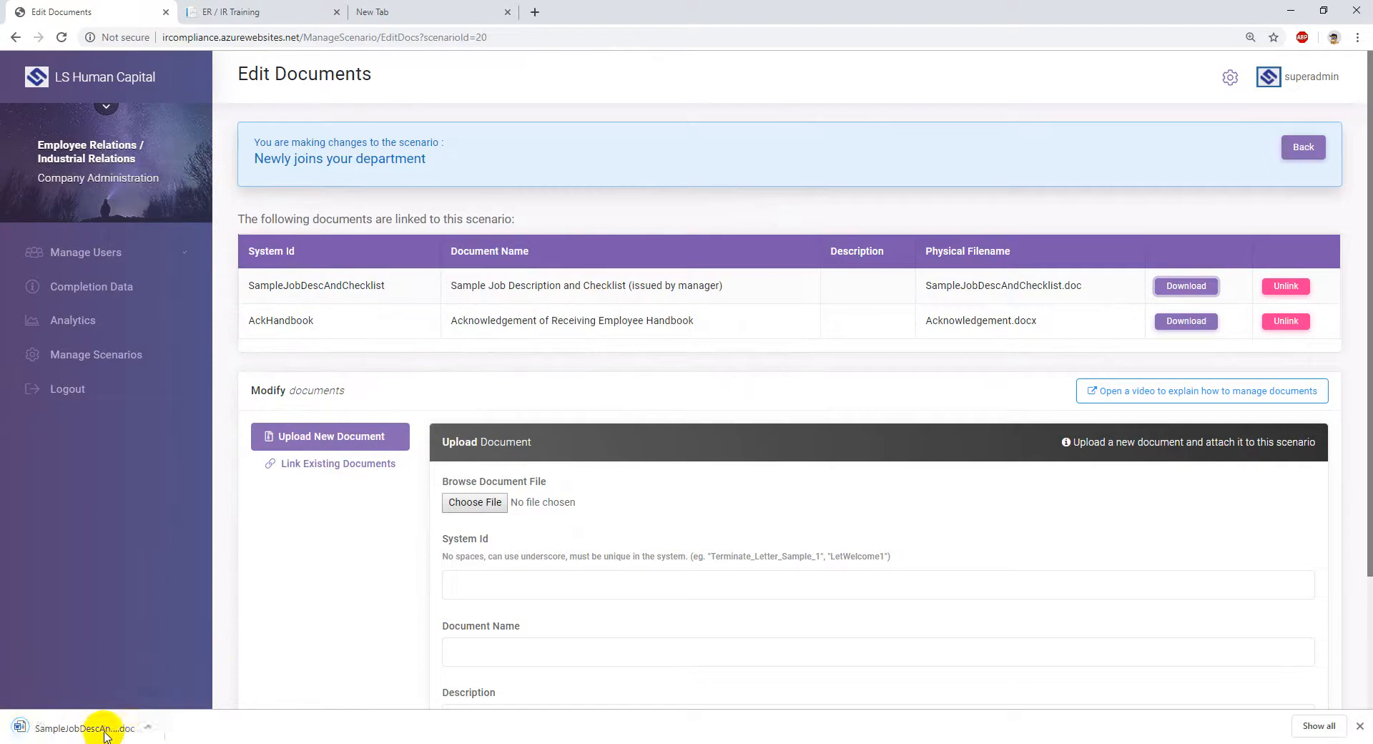
Open the downloaded SampleJobDescAndChecklist.doc in Word, look through it with editing enabled, and close it
{"action": "left_click", "coordinate": [105, 730]}
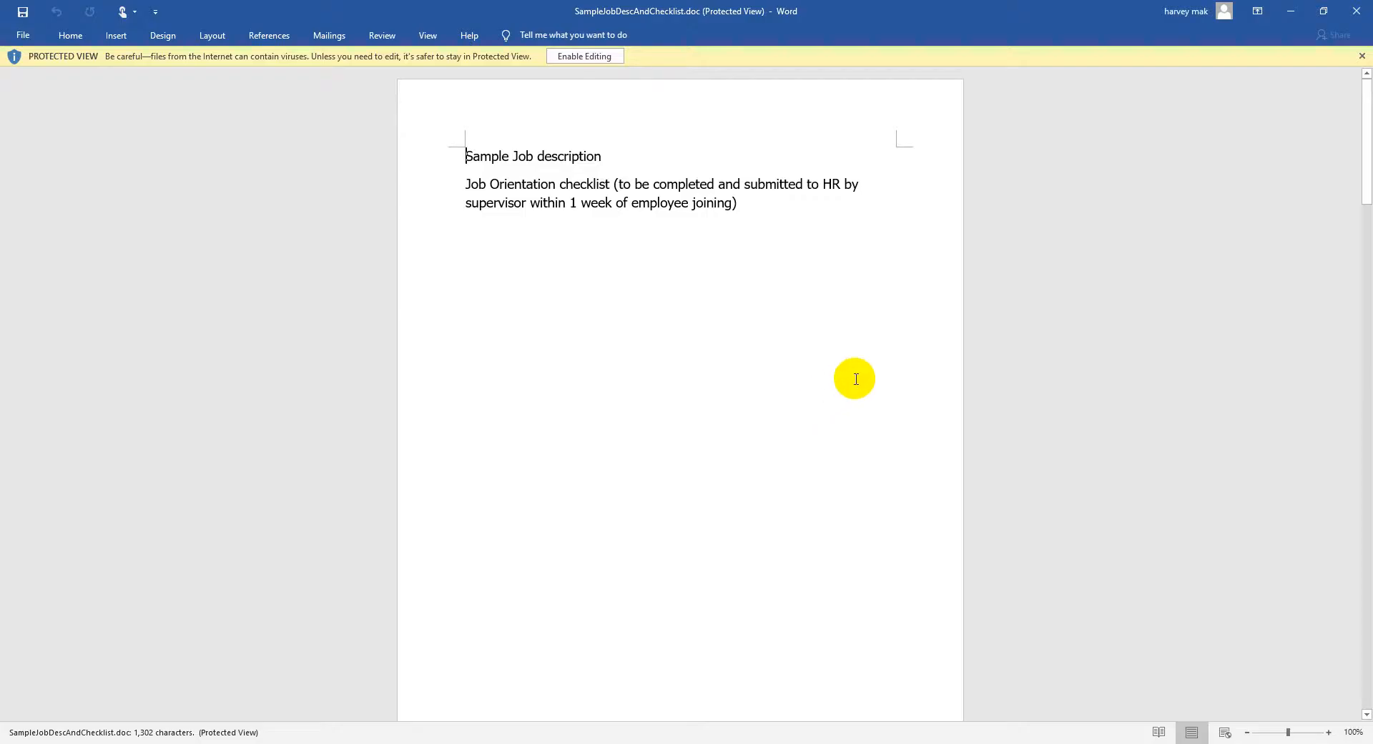
{"action": "scroll", "coordinate": [647, 351], "scroll_direction": "down", "scroll_amount": 7}
{"action": "scroll", "coordinate": [650, 356], "scroll_direction": "down", "scroll_amount": 5}
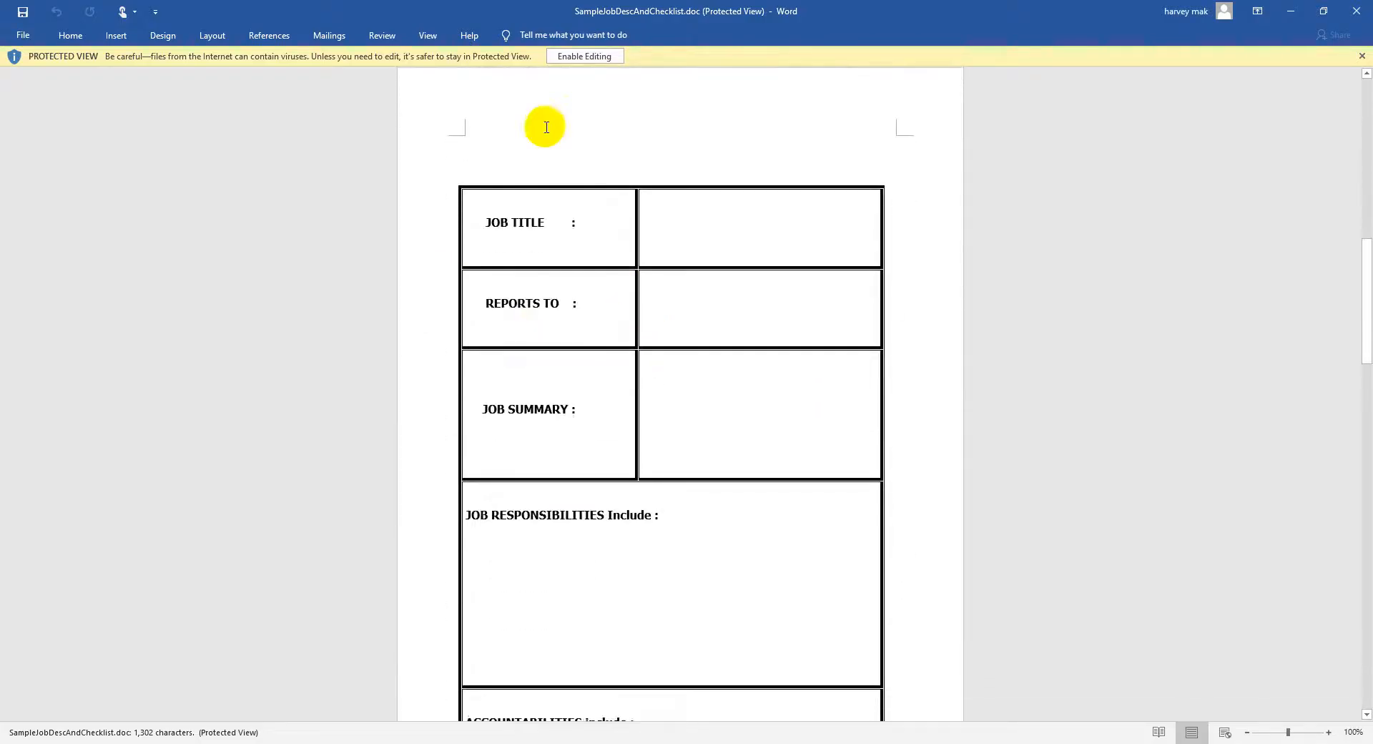
{"action": "left_click", "coordinate": [590, 55]}
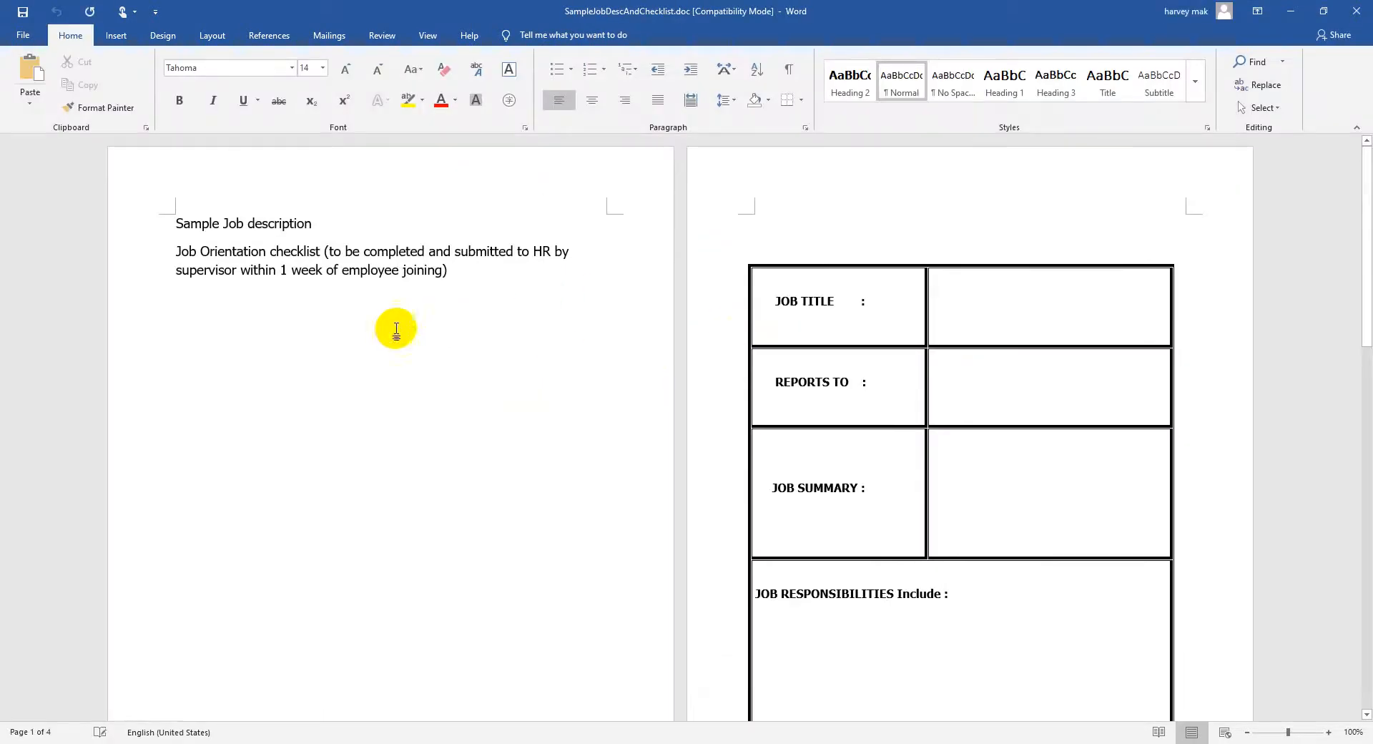
{"action": "left_click", "coordinate": [1349, 16]}
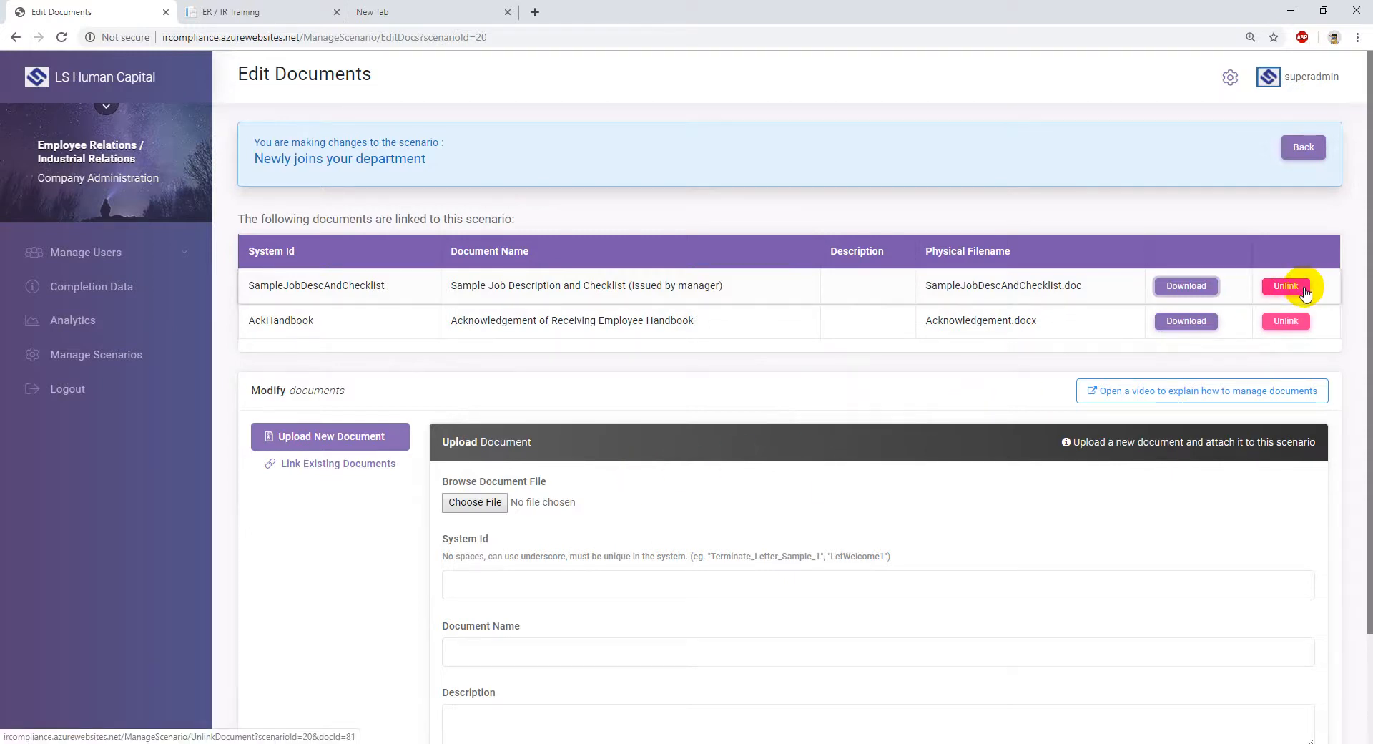
Unlink the "Acknowledgement of Receiving Employee Handbook" document from the "Newly joins your department" scenario
{"action": "left_click_drag", "start_coordinate": [451, 285], "coordinate": [736, 286]}
{"action": "left_click_drag", "start_coordinate": [291, 161], "coordinate": [387, 159]}
{"action": "left_click_drag", "start_coordinate": [488, 288], "coordinate": [667, 289]}
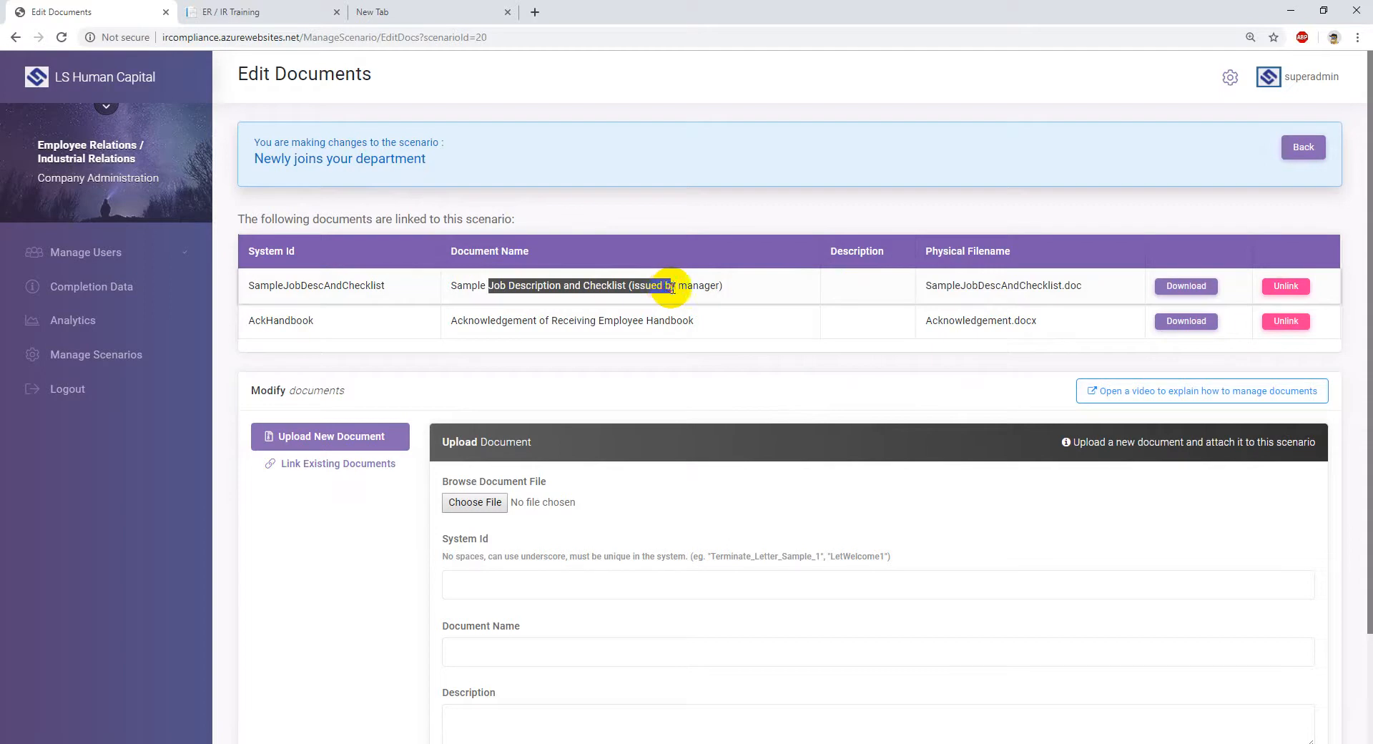
{"action": "left_click", "coordinate": [739, 286]}
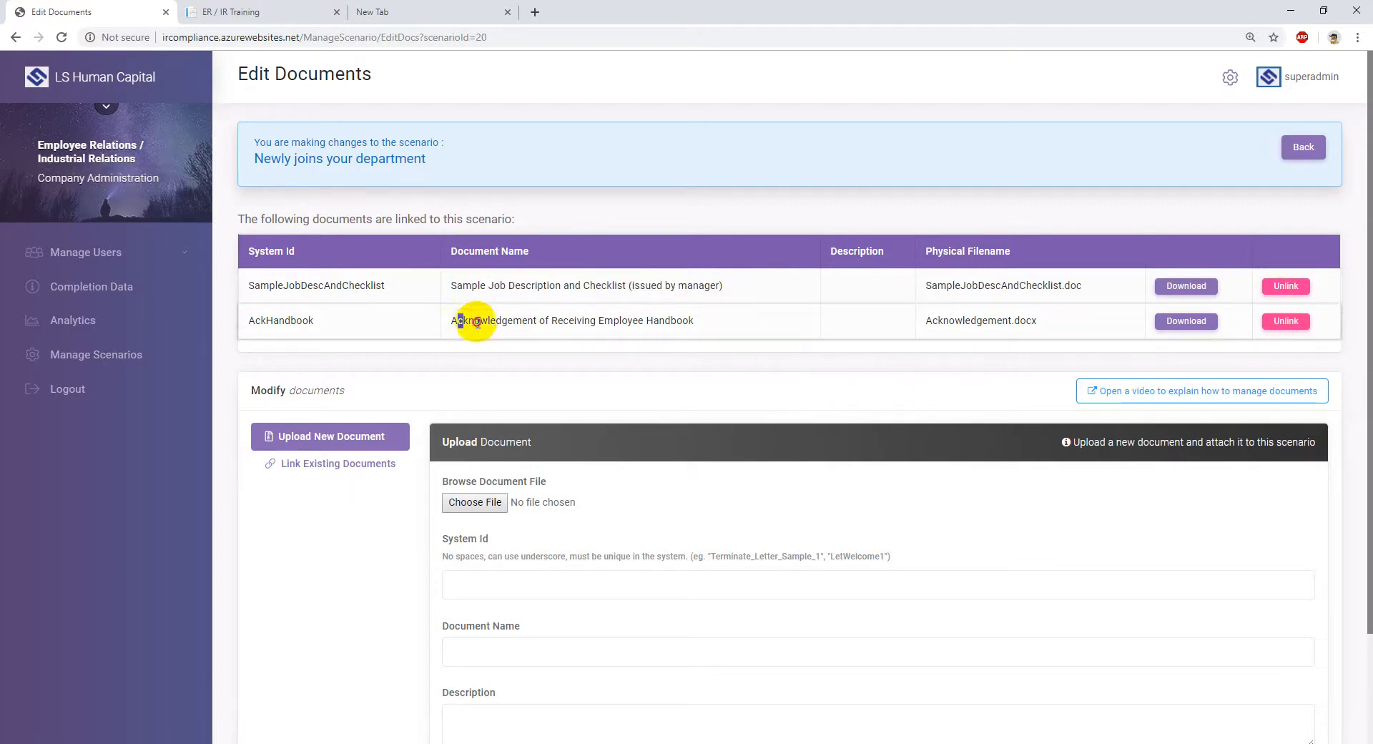
{"action": "left_click_drag", "start_coordinate": [457, 321], "coordinate": [649, 319]}
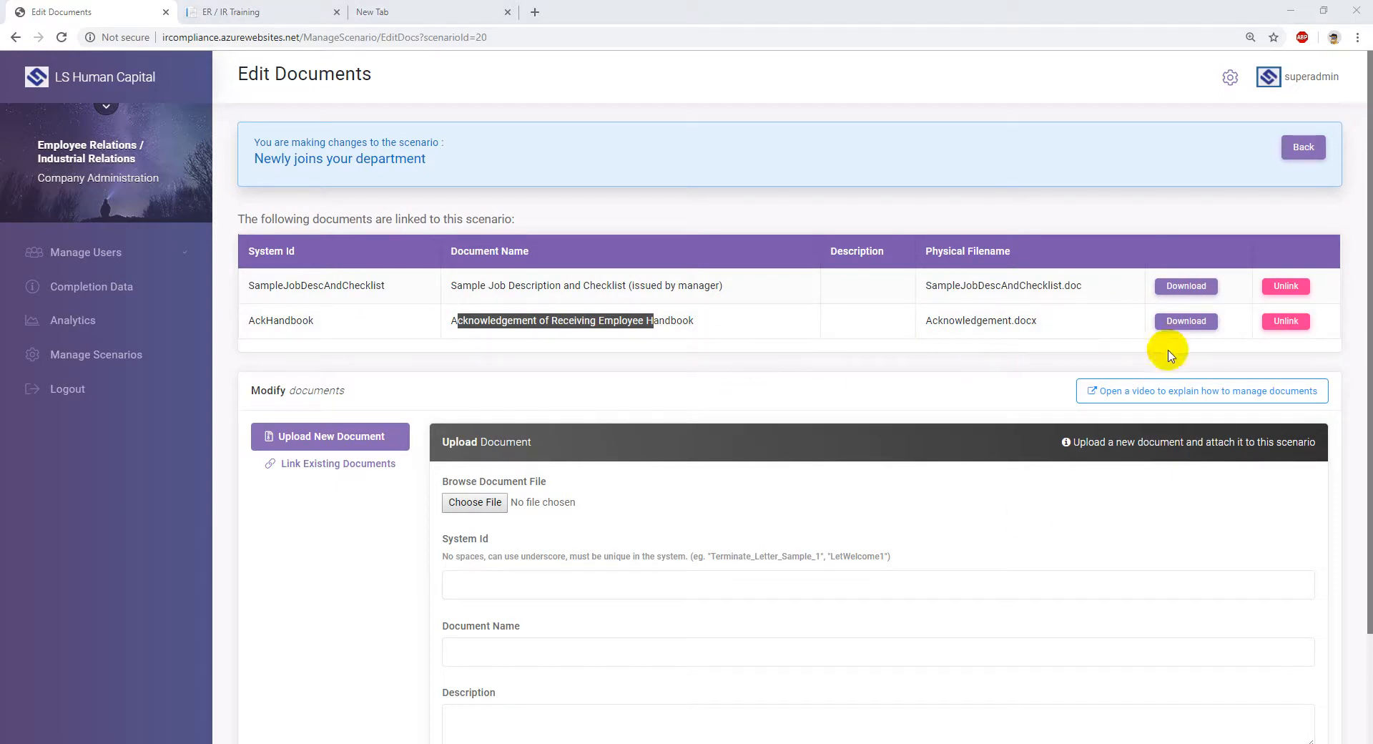
{"action": "left_click", "coordinate": [1295, 325]}
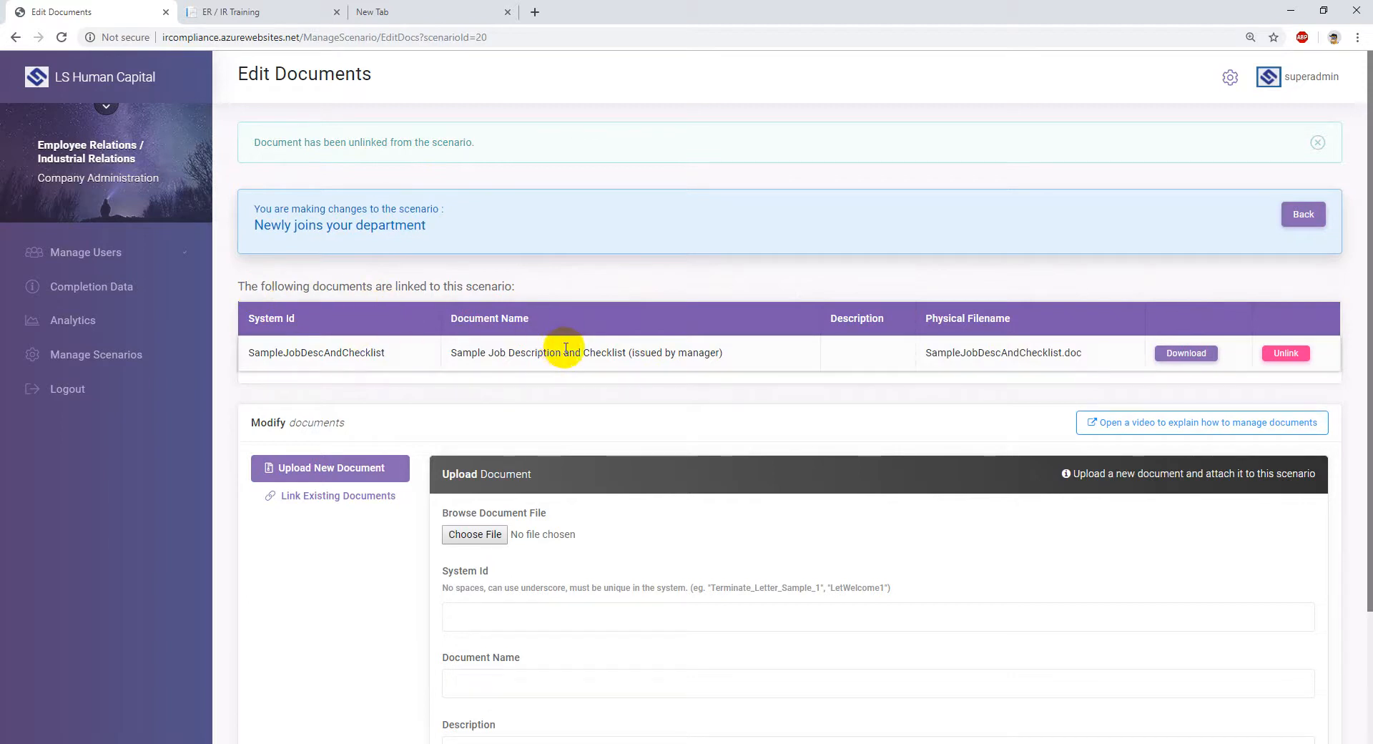
Check the scenario's Documents, Forms and Letters on the training site, and return to the Edit Documents page
{"action": "left_click", "coordinate": [274, 13]}
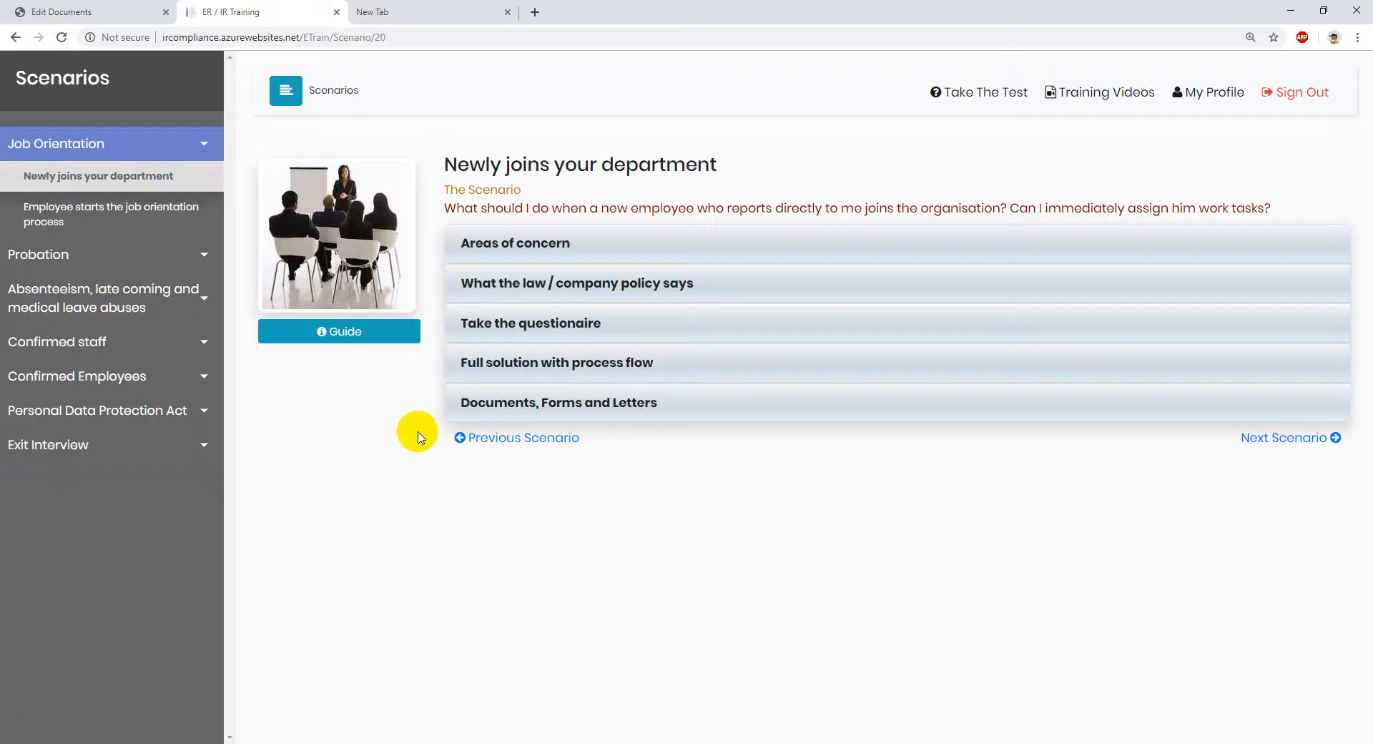
{"action": "left_click", "coordinate": [535, 403]}
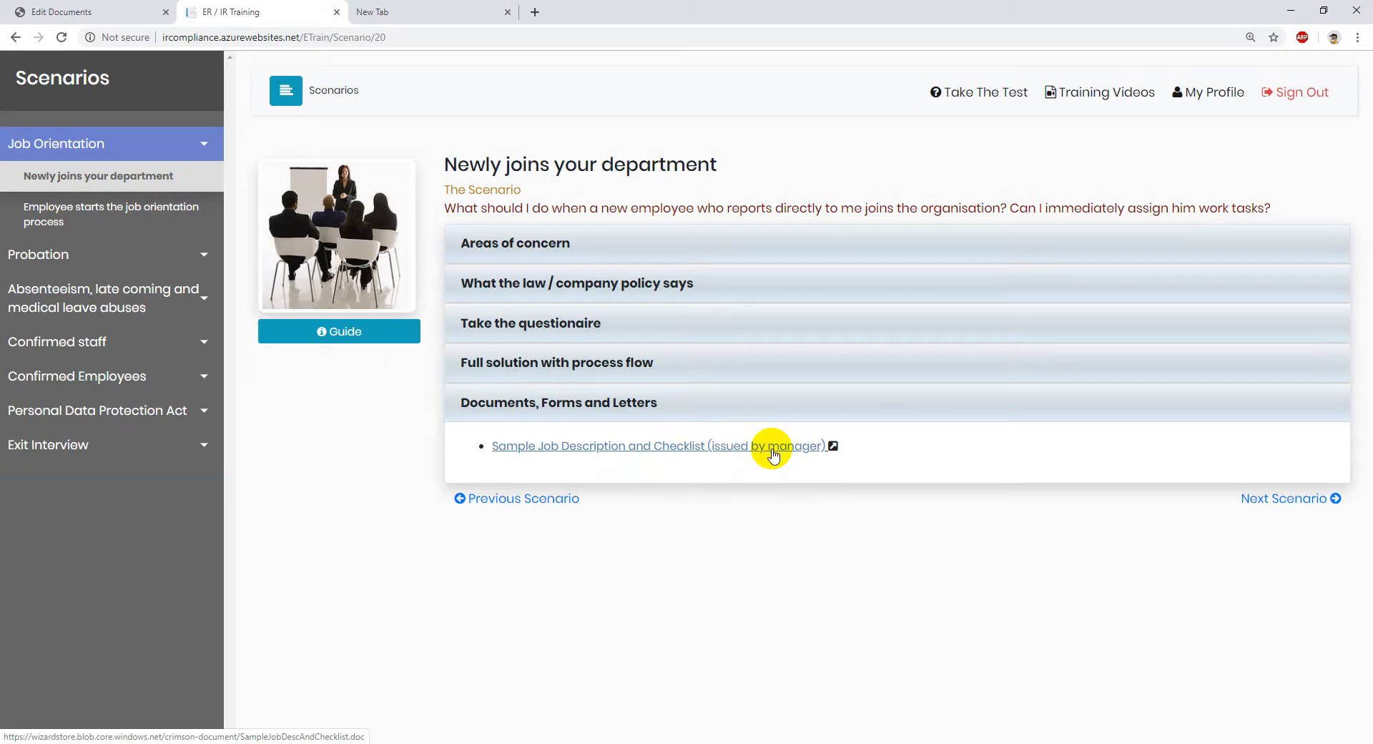
{"action": "left_click", "coordinate": [85, 12]}
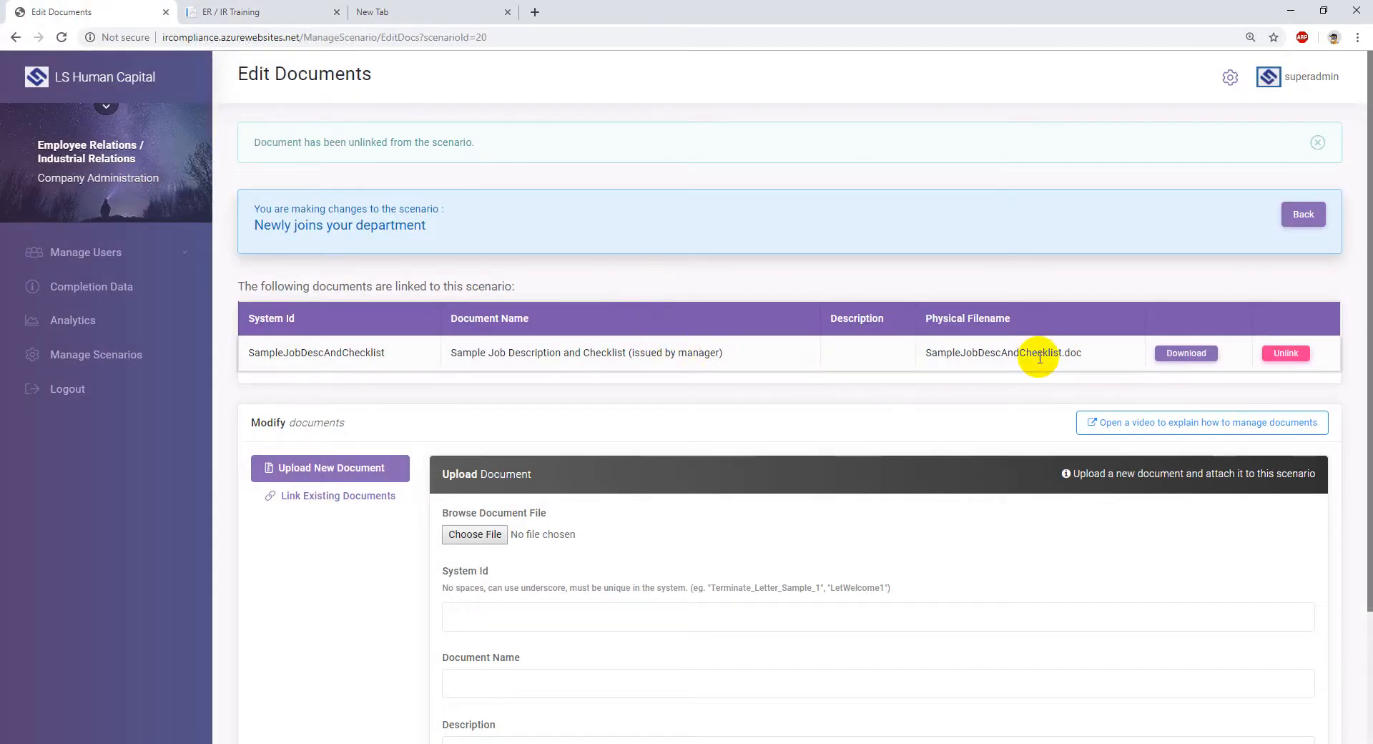
Show the existing documents available for linking and search them for "ack"
{"action": "scroll", "coordinate": [361, 515], "scroll_direction": "down", "scroll_amount": 3}
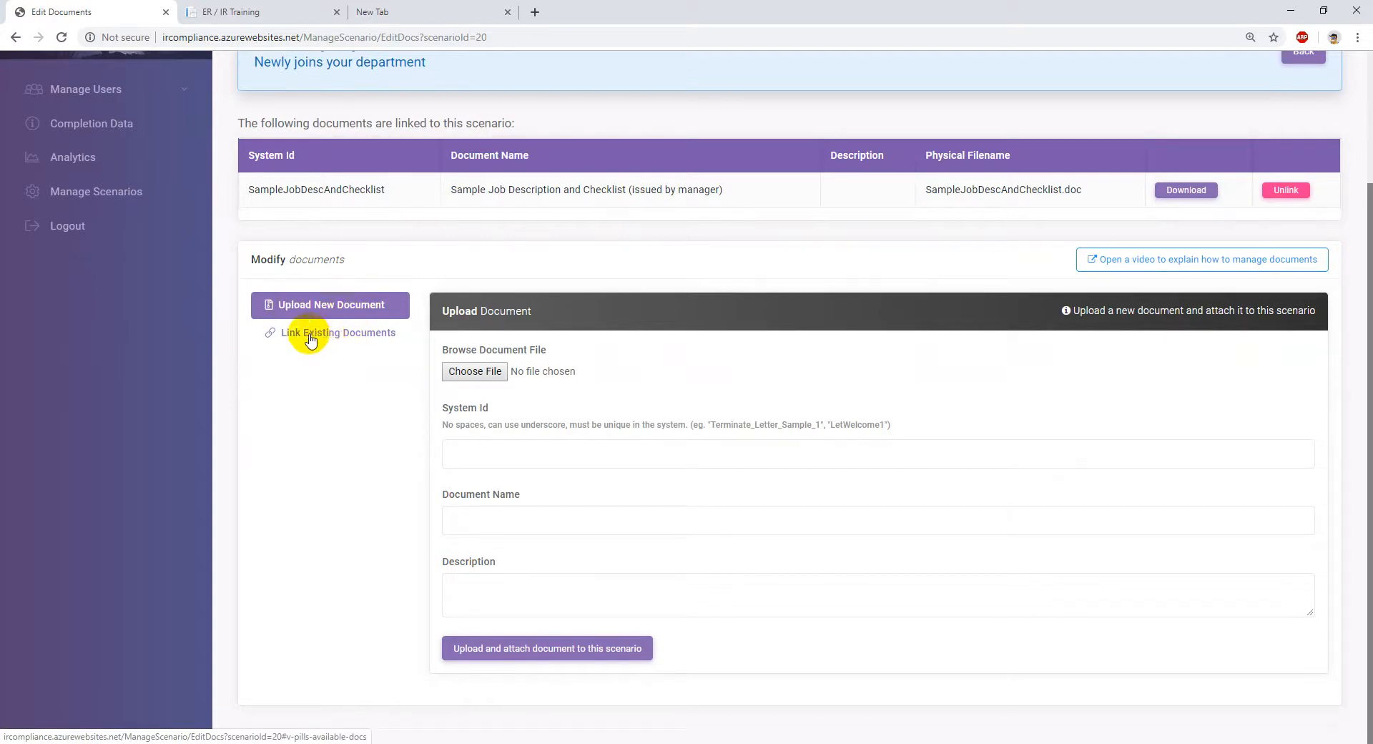
{"action": "left_click", "coordinate": [284, 337]}
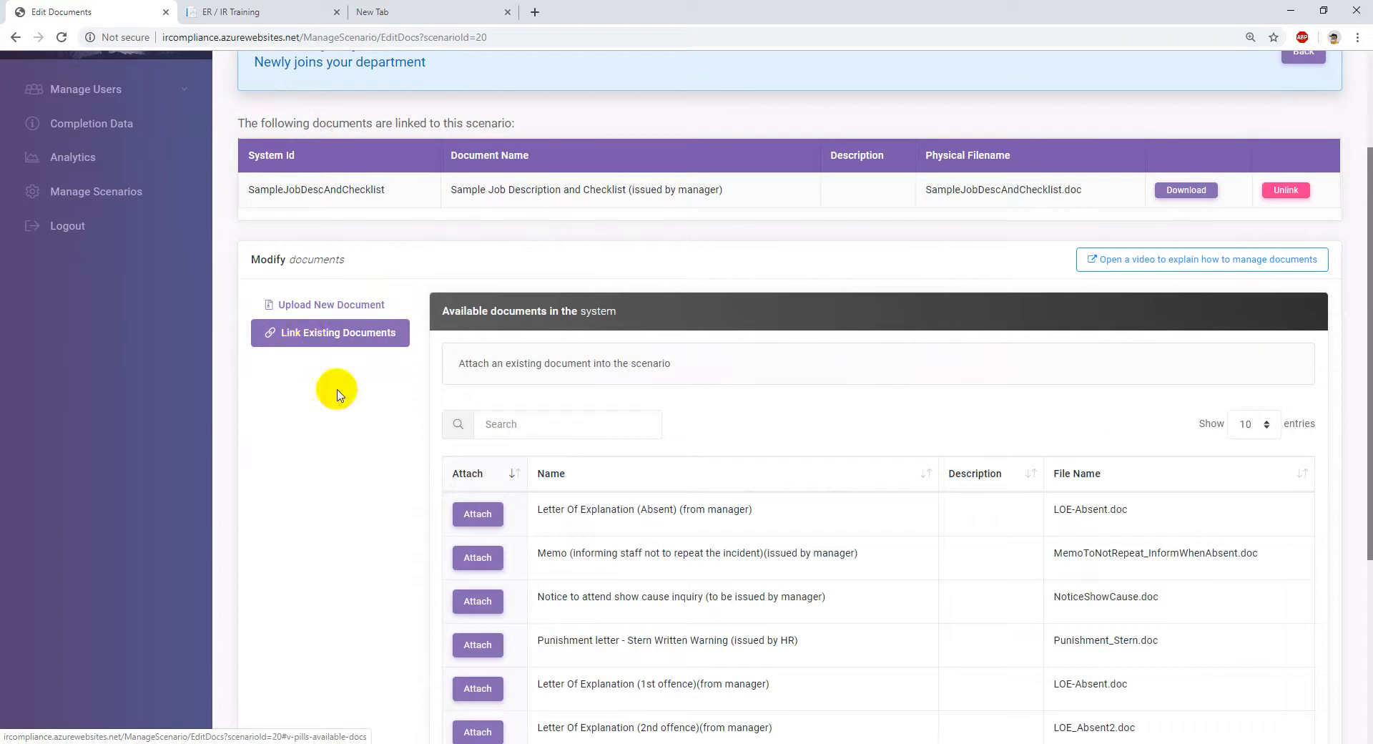
{"action": "scroll", "coordinate": [773, 568], "scroll_direction": "down", "scroll_amount": 2}
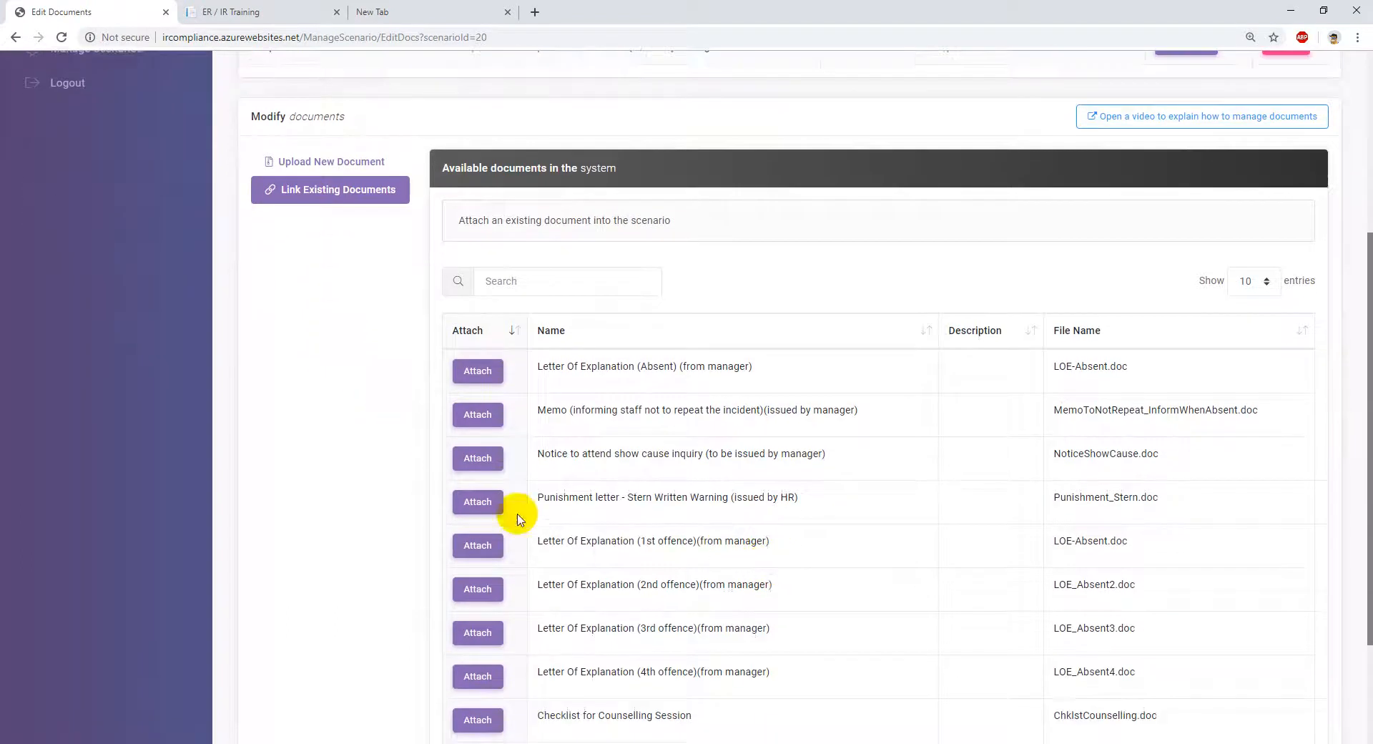
{"action": "left_click", "coordinate": [522, 289]}
{"action": "type", "text": "a"}
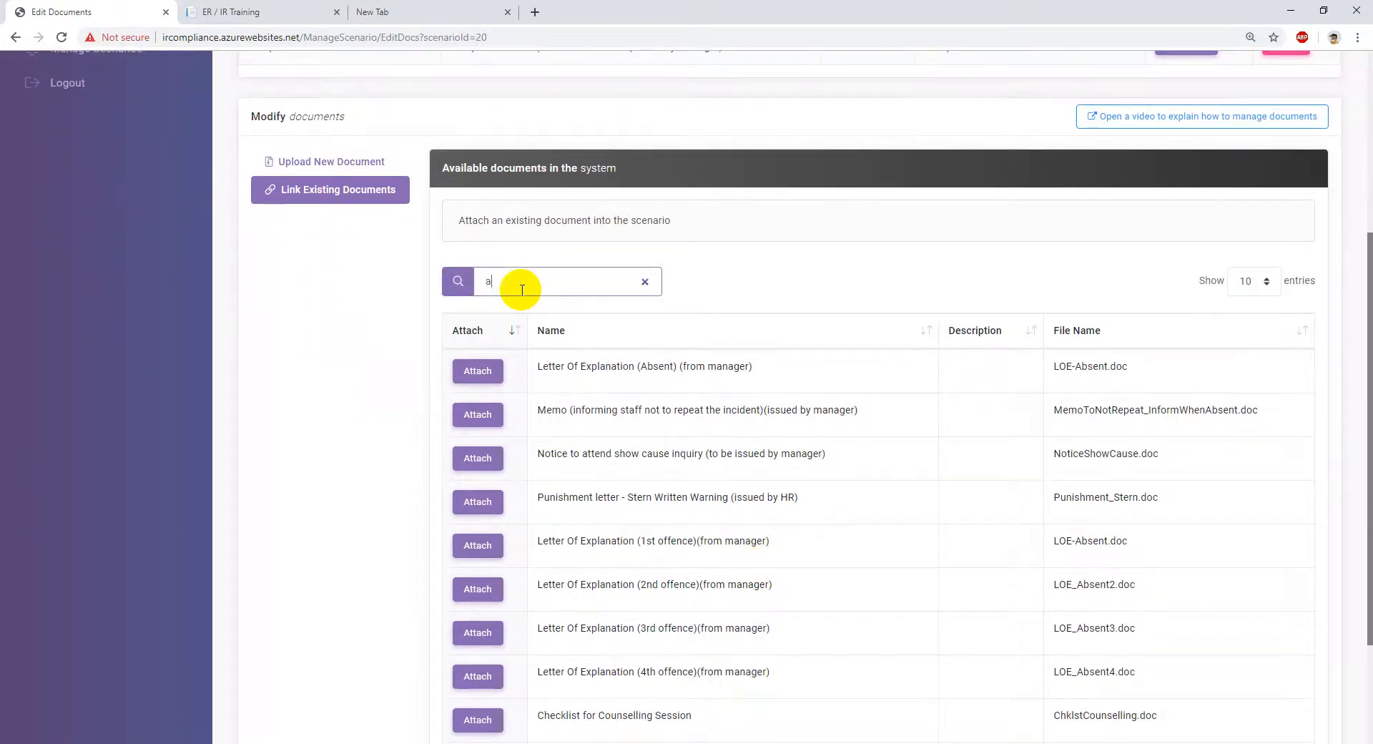
{"action": "type", "text": "ck"}
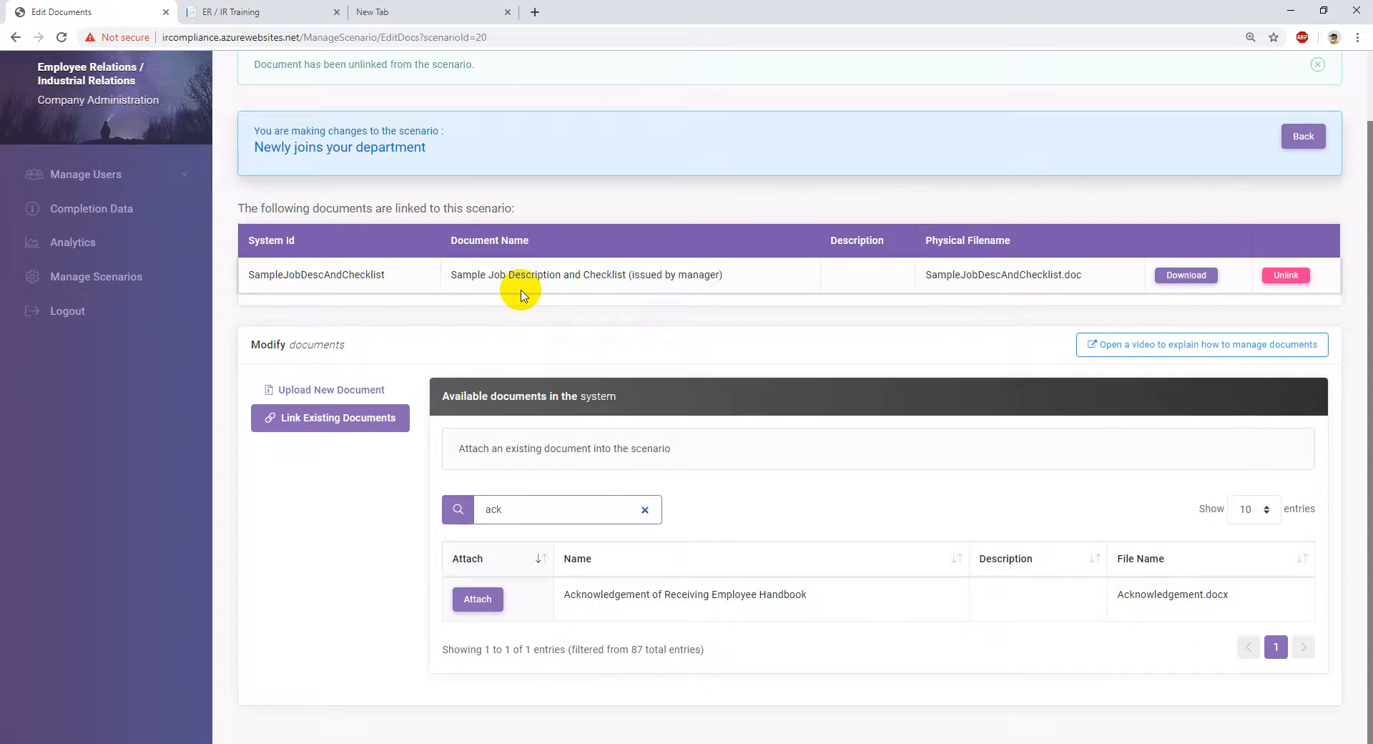
Clear the document search, view the second page of available documents, and list all entries to browse them
{"action": "key", "text": "BackSpace"}
{"action": "scroll", "coordinate": [522, 291], "scroll_direction": "down", "scroll_amount": 3}
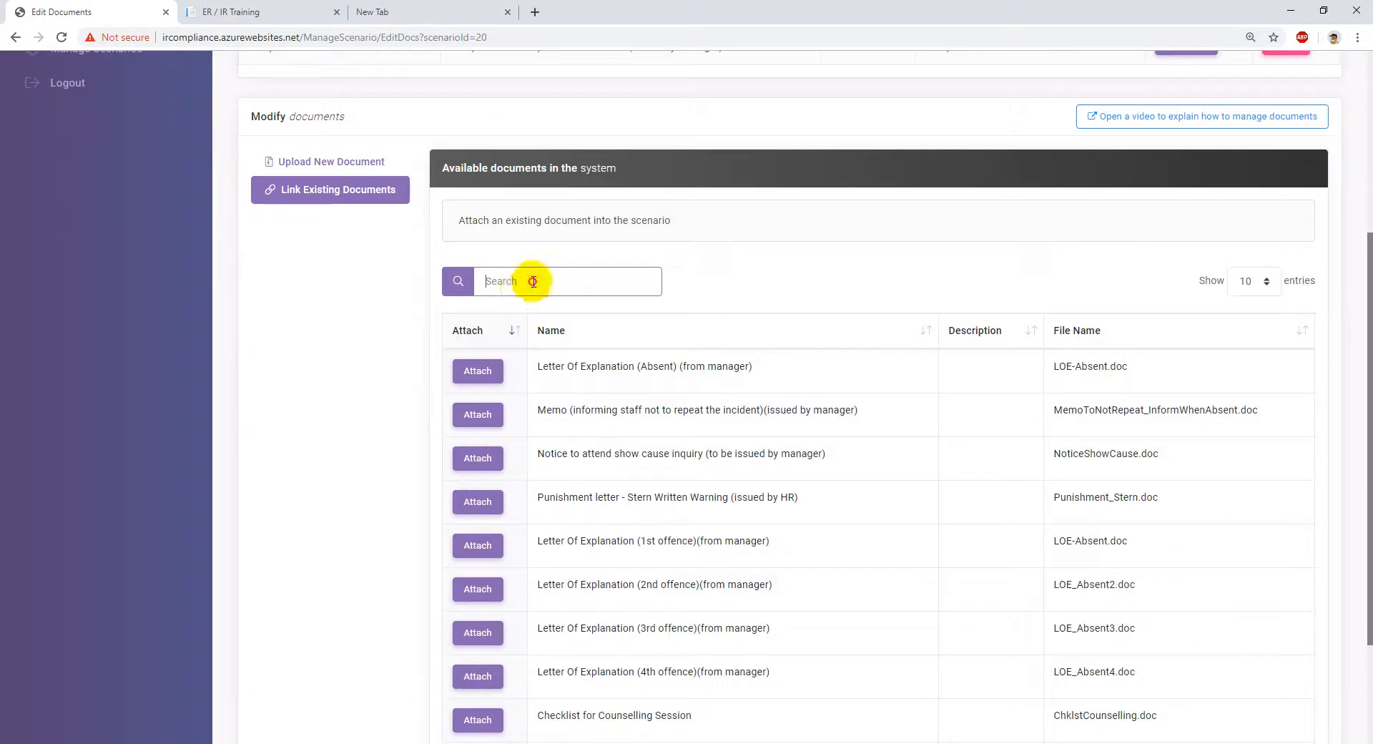
{"action": "scroll", "coordinate": [787, 458], "scroll_direction": "down", "scroll_amount": 2}
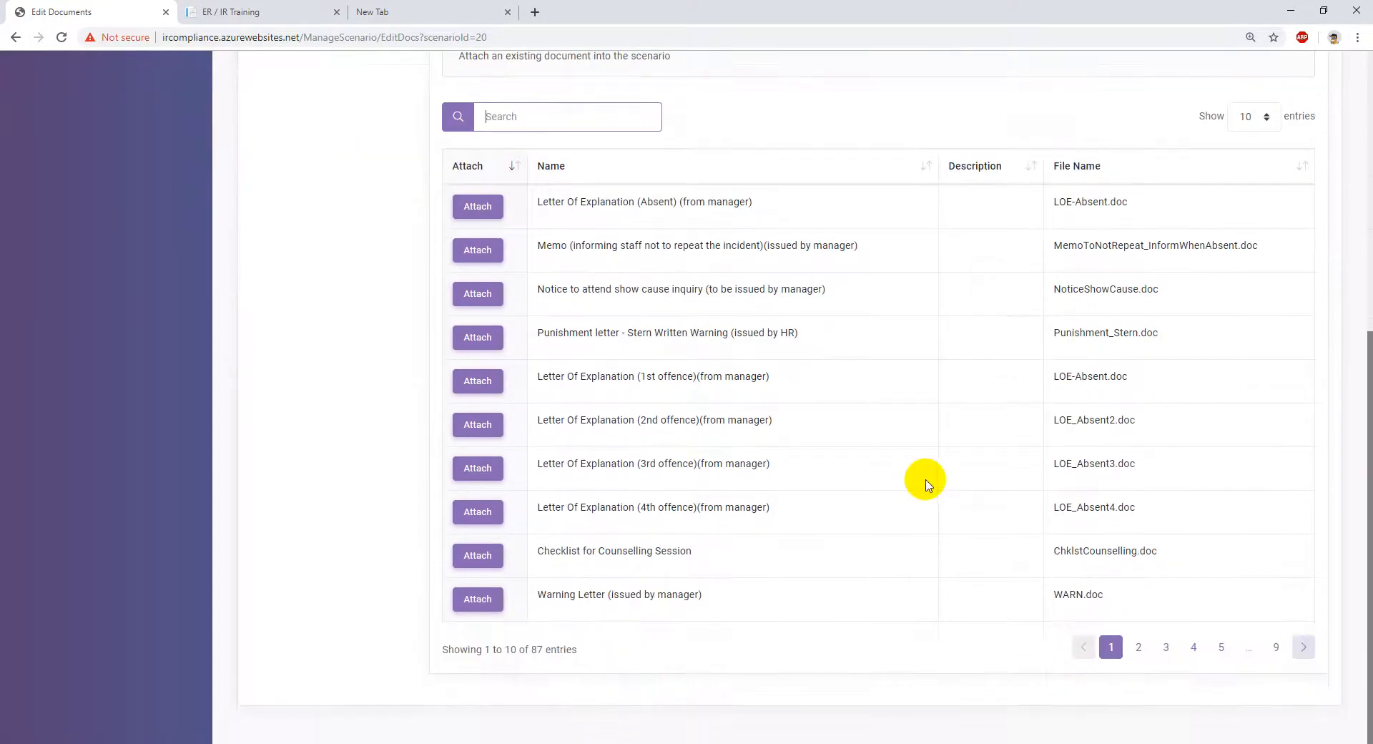
{"action": "left_click", "coordinate": [1304, 647]}
{"action": "scroll", "coordinate": [1161, 676], "scroll_direction": "up", "scroll_amount": 1}
{"action": "left_click", "coordinate": [1256, 187]}
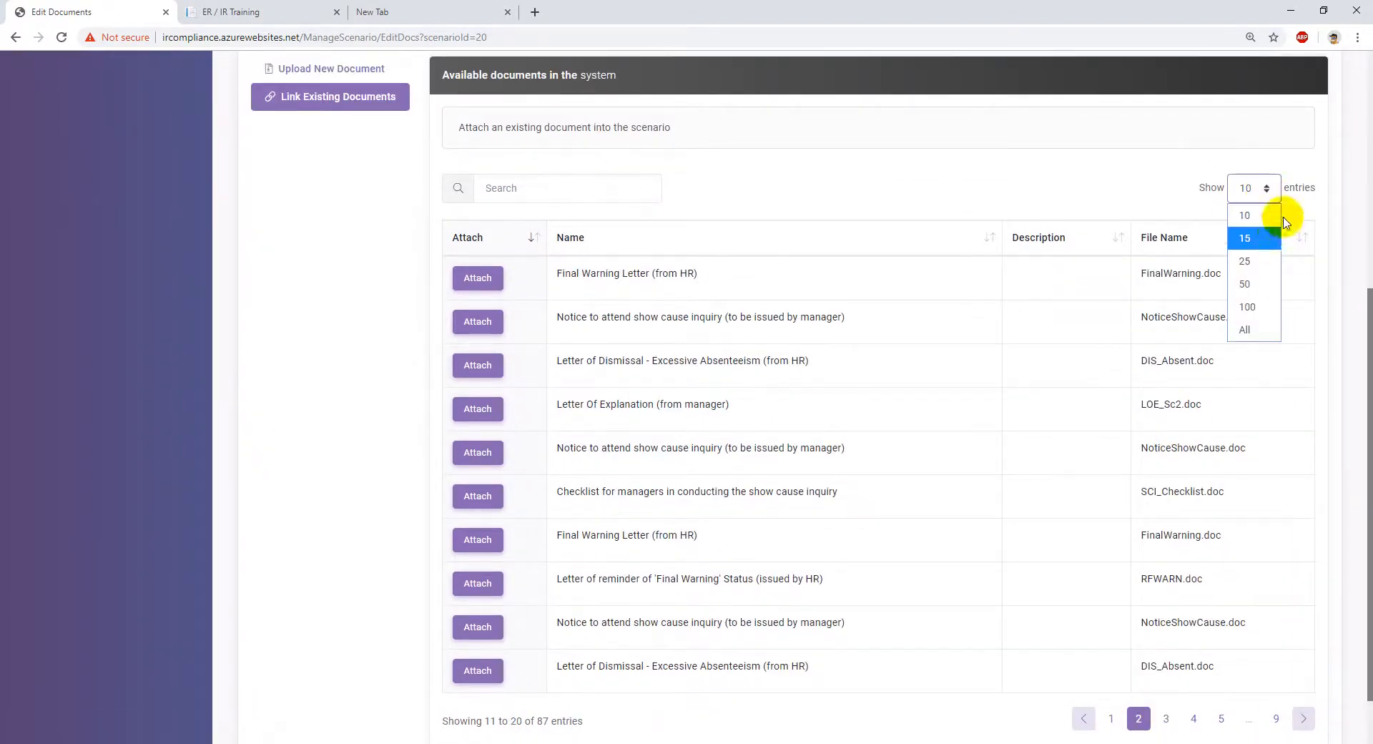
{"action": "left_click", "coordinate": [1259, 336]}
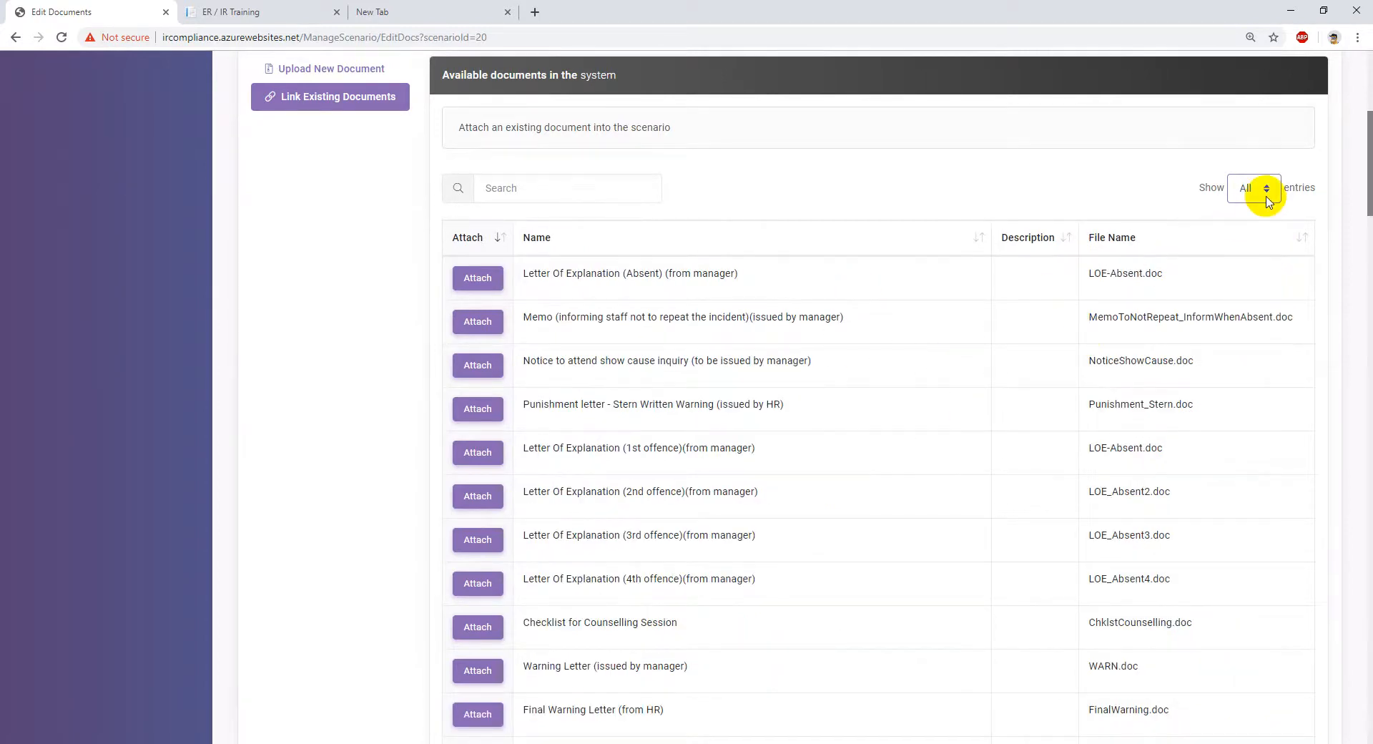
{"action": "scroll", "coordinate": [1280, 322], "scroll_direction": "down", "scroll_amount": 20}
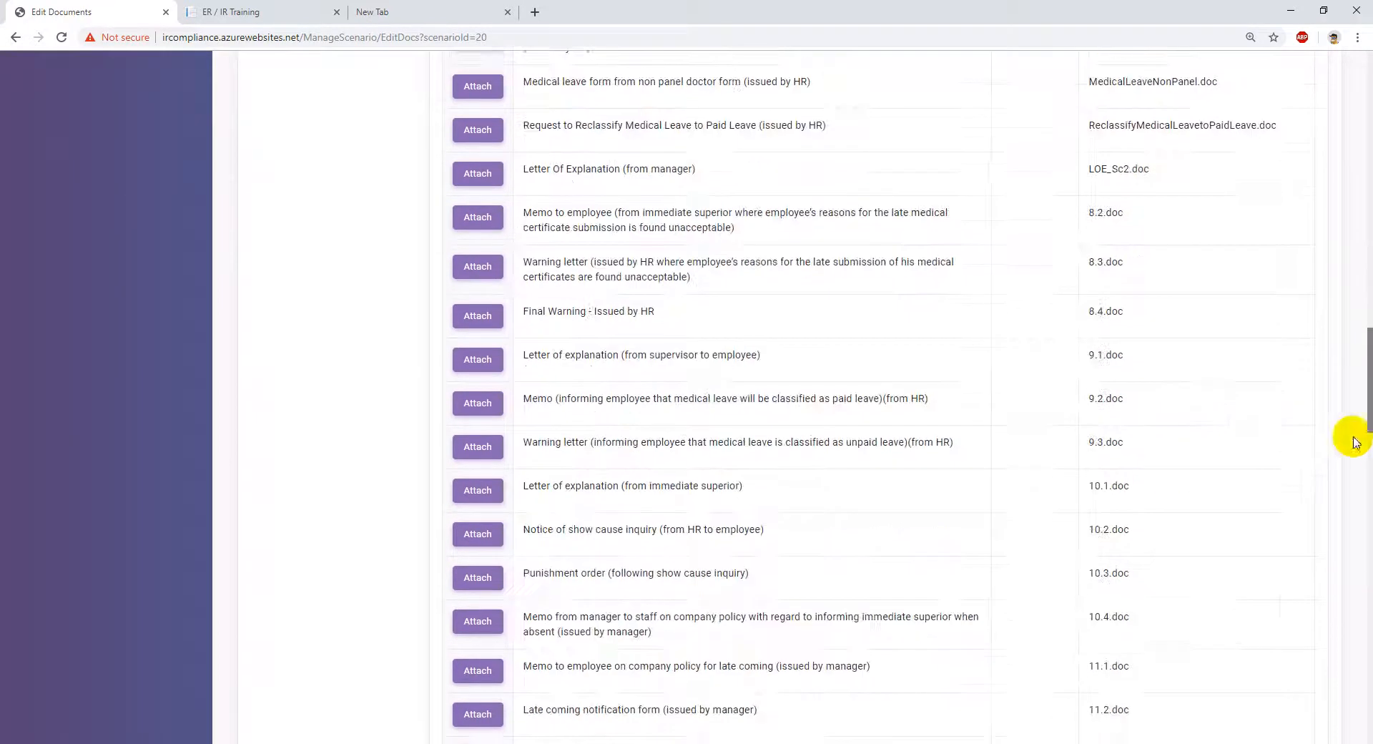
{"action": "left_click_drag", "start_coordinate": [1368, 407], "coordinate": [1367, 161]}
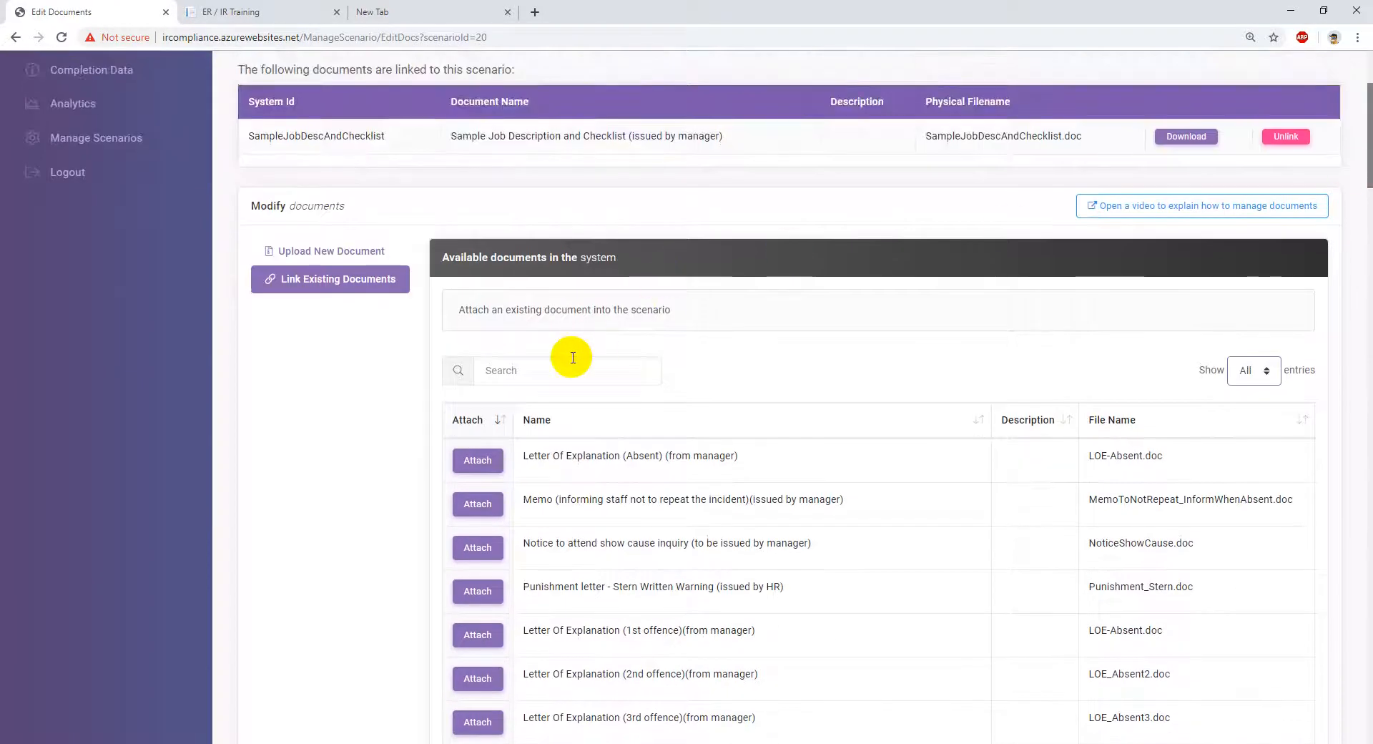
Search the available documents for "ackno" and attach "Acknowledgement of Receiving Employee Handbook" to the scenario
{"action": "left_click", "coordinate": [552, 377]}
{"action": "type", "text": "a"}
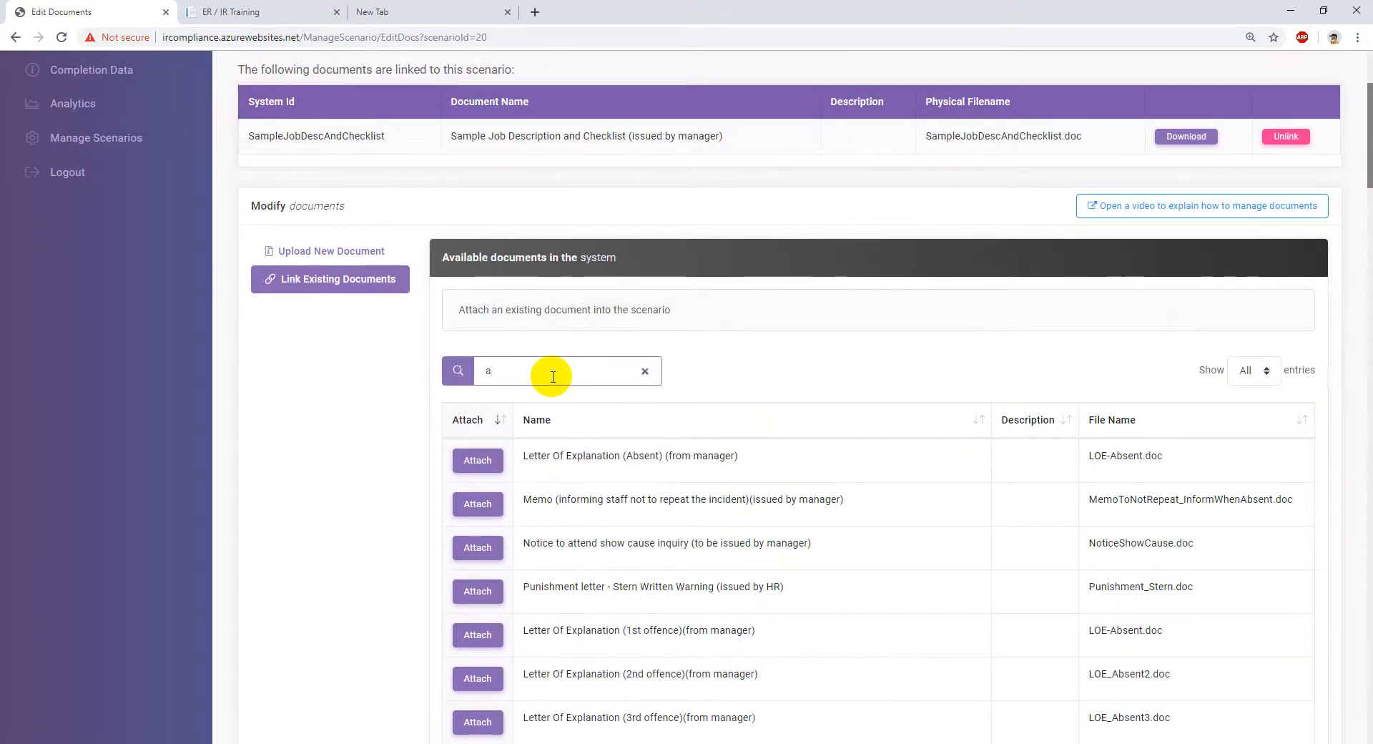
{"action": "type", "text": "ckno"}
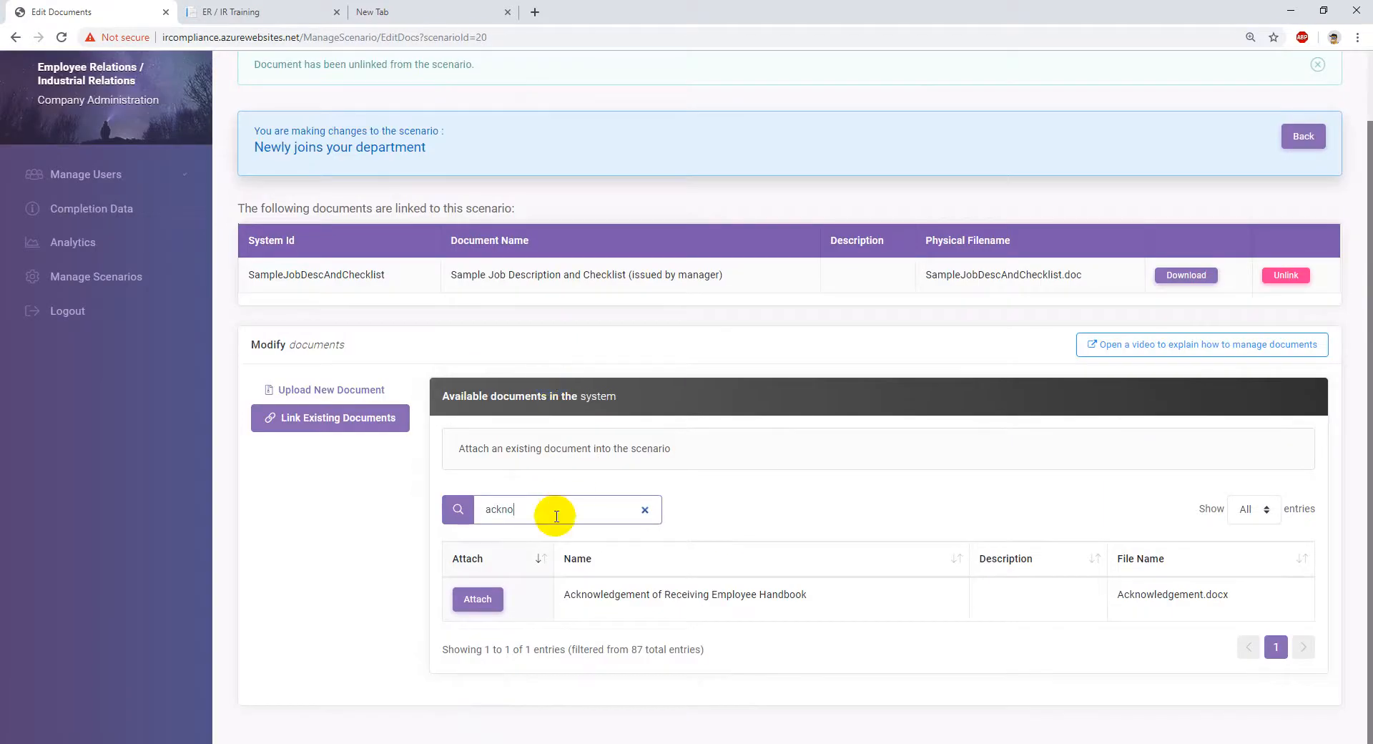
{"action": "left_click_drag", "start_coordinate": [587, 596], "coordinate": [822, 600]}
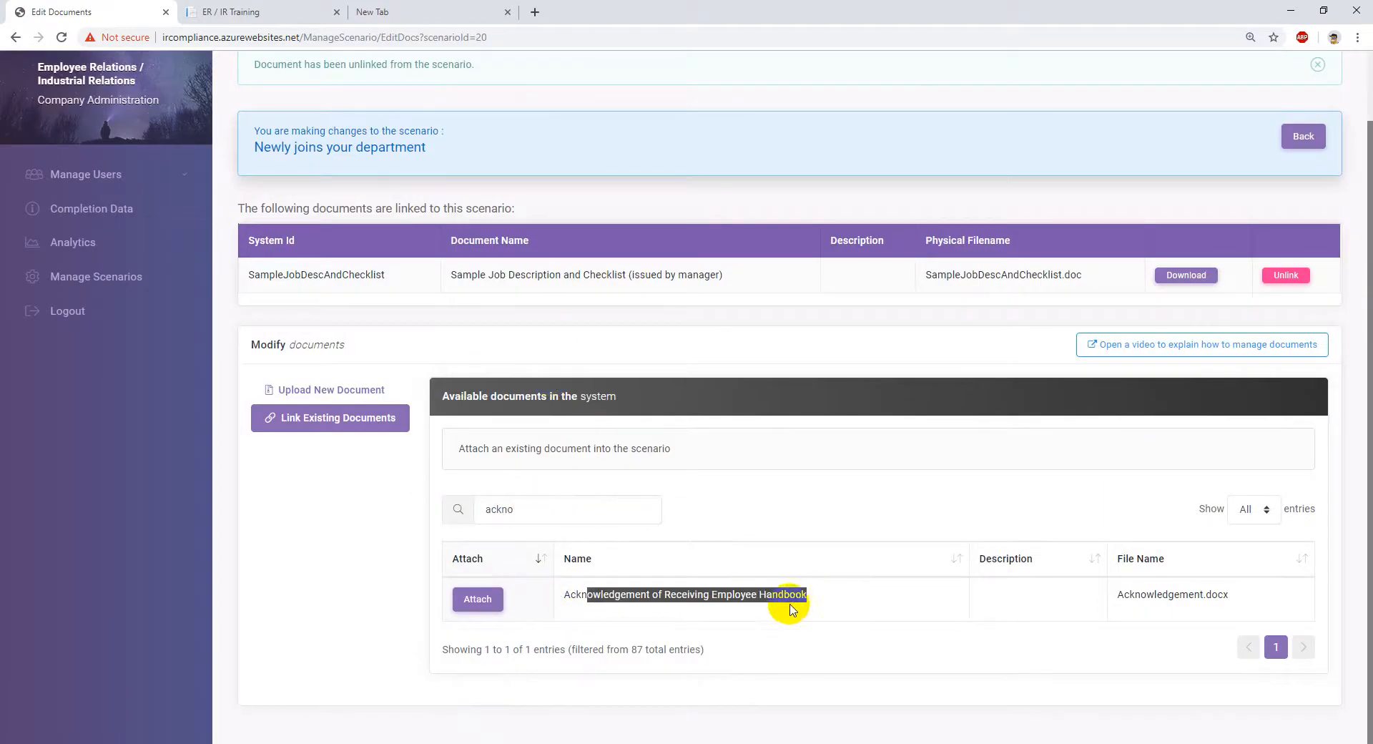
{"action": "left_click", "coordinate": [658, 599]}
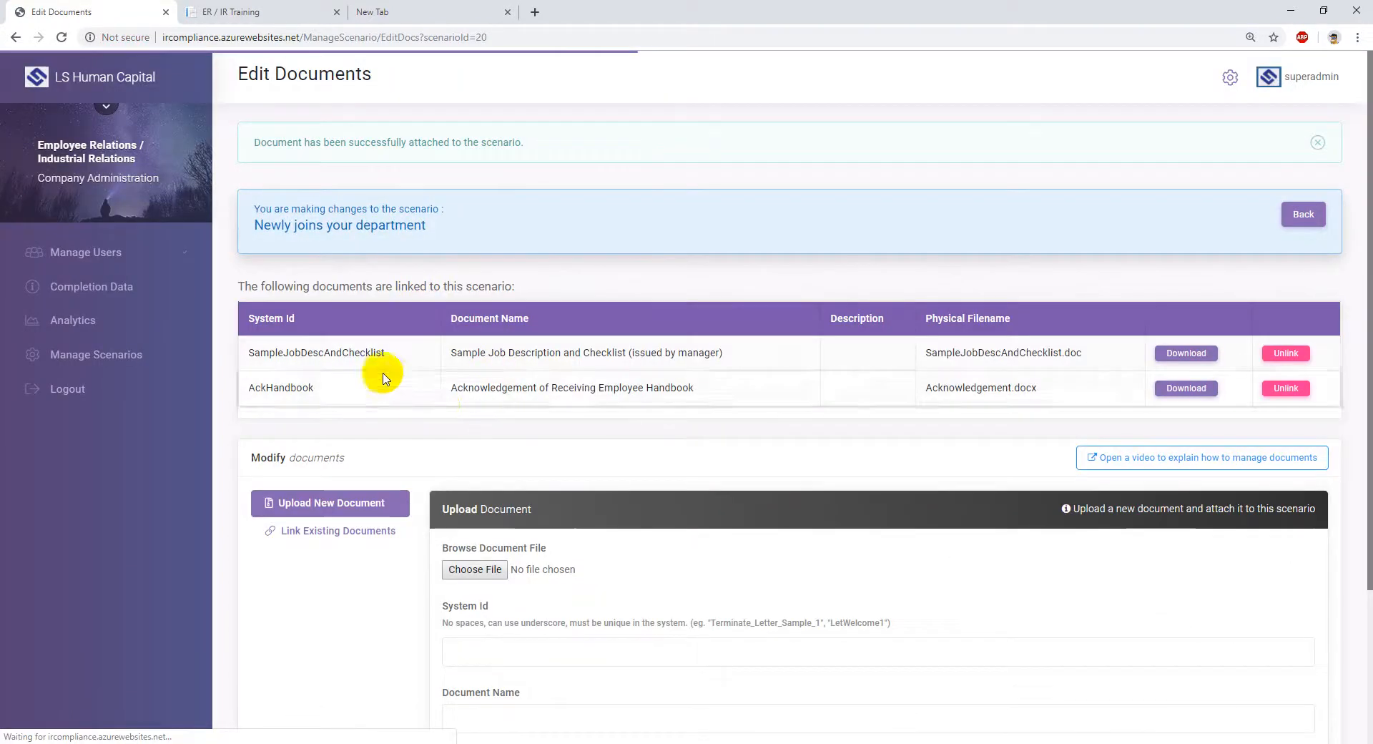
Refresh the scenario on the training site, check its Documents, Forms and Letters, and return to the Edit Documents page
{"action": "left_click", "coordinate": [216, 14]}
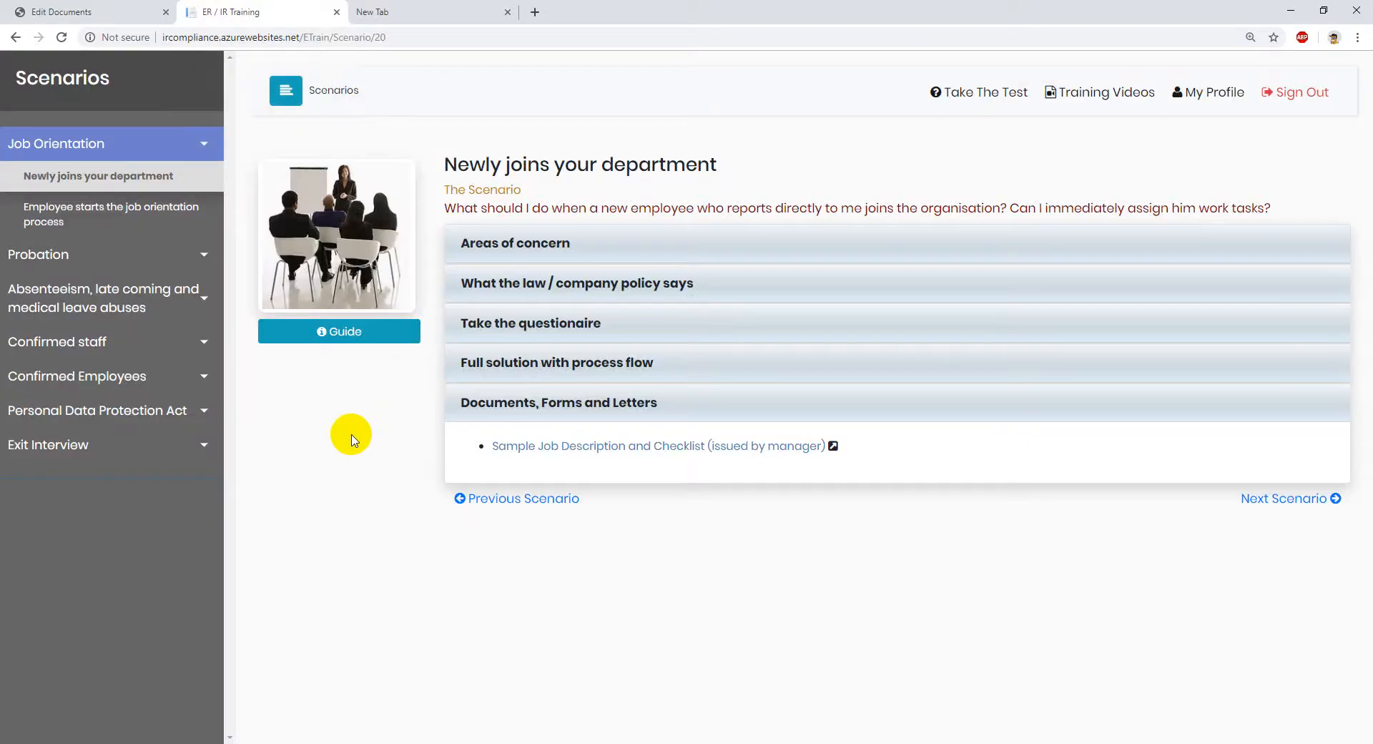
{"action": "key", "text": "F5"}
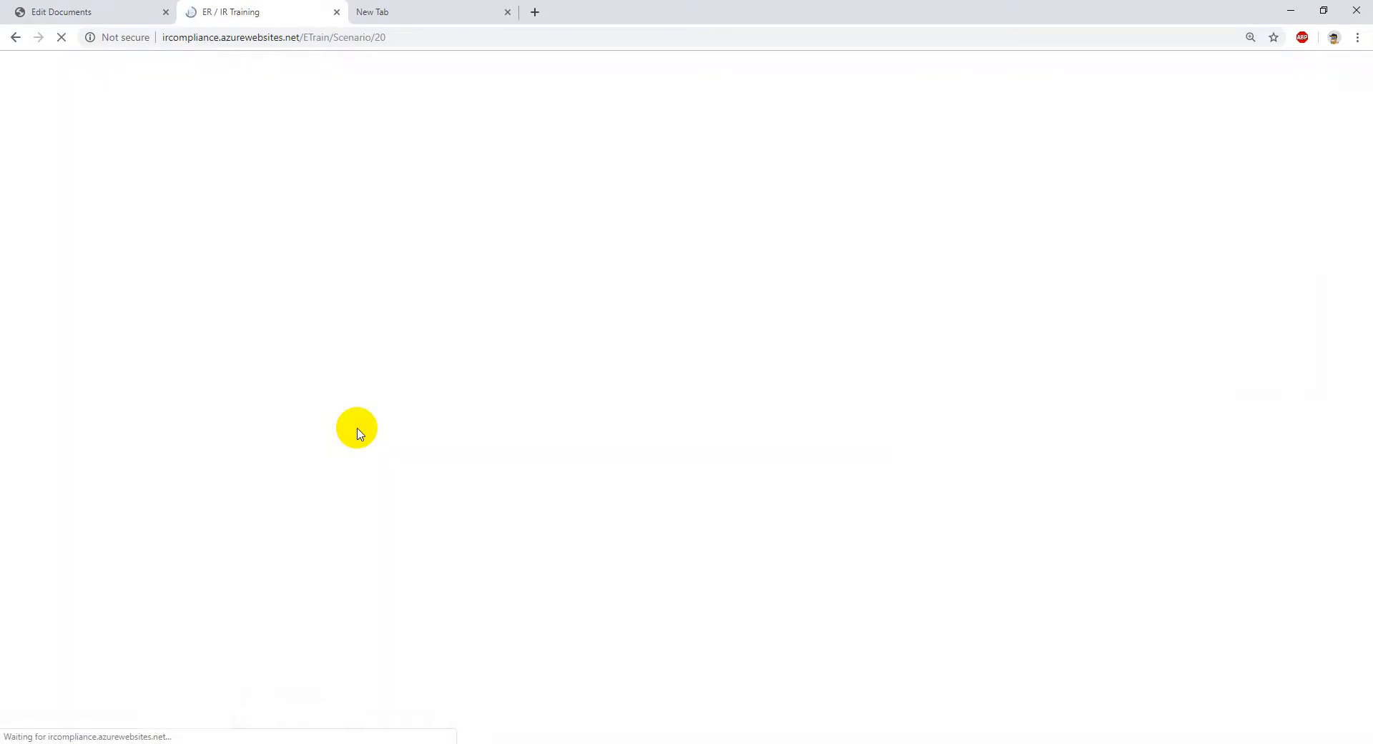
{"action": "left_click", "coordinate": [581, 404]}
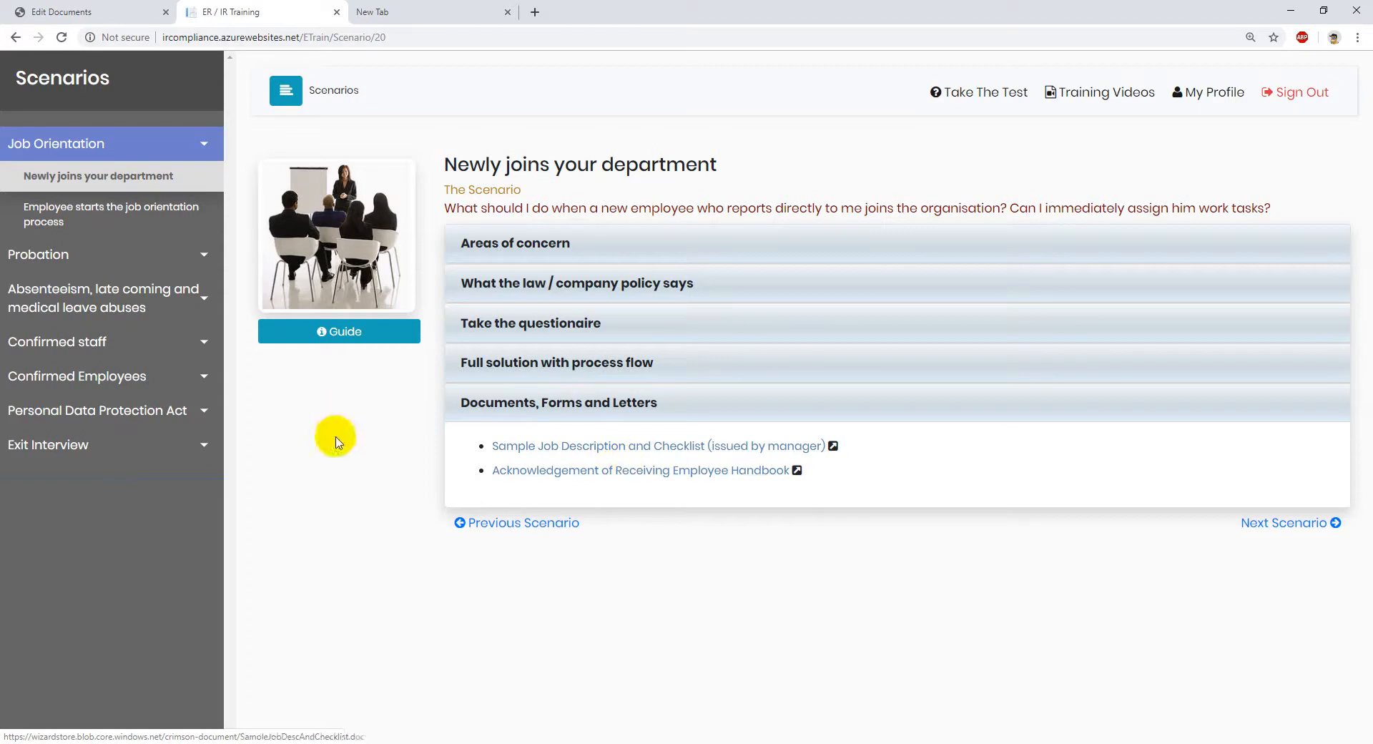
{"action": "left_click", "coordinate": [136, 11]}
List the existing documents without a search filter and attach "Employee Counselling Form" to the "Newly joins your department" scenario
{"action": "scroll", "coordinate": [560, 522], "scroll_direction": "down", "scroll_amount": 1}
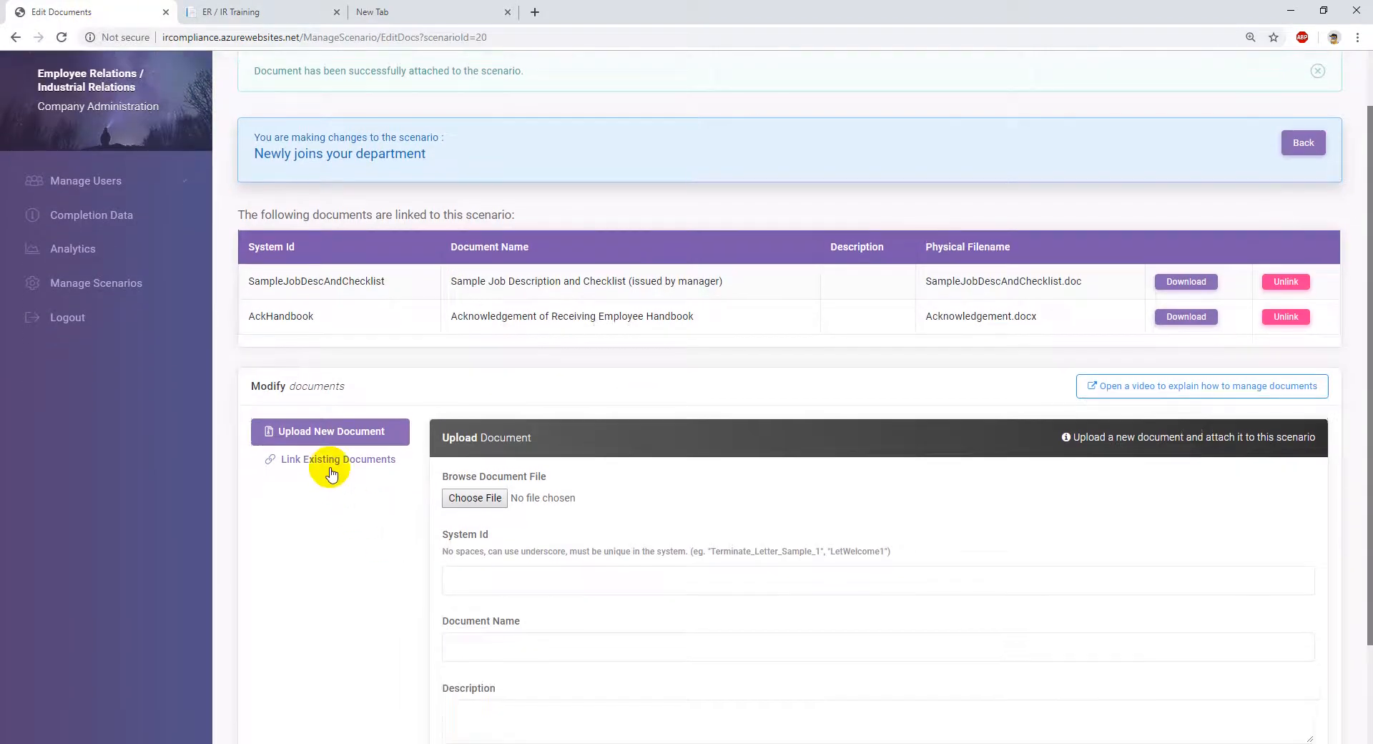
{"action": "left_click", "coordinate": [327, 459]}
{"action": "scroll", "coordinate": [468, 586], "scroll_direction": "down", "scroll_amount": 1}
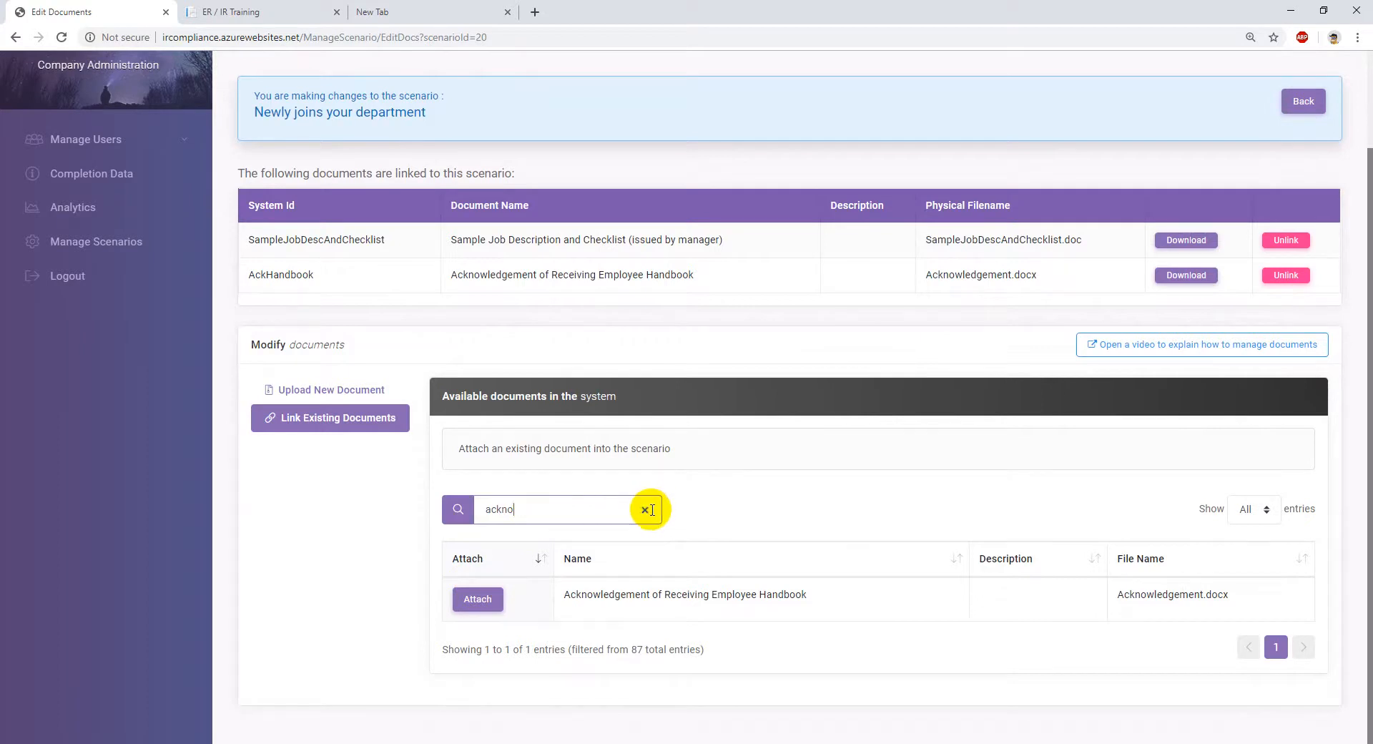
{"action": "left_click", "coordinate": [645, 511]}
{"action": "scroll", "coordinate": [615, 549], "scroll_direction": "down", "scroll_amount": 2}
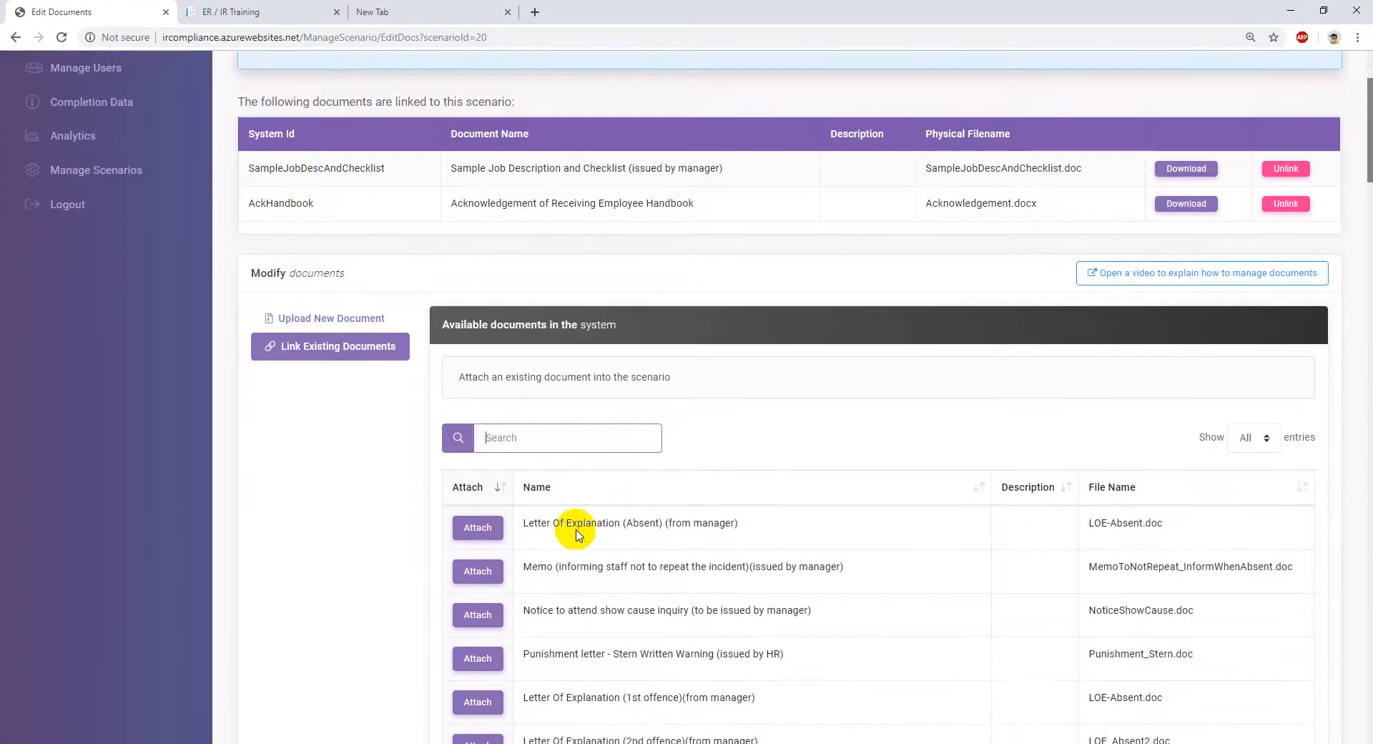
{"action": "scroll", "coordinate": [543, 507], "scroll_direction": "up", "scroll_amount": 2}
{"action": "scroll", "coordinate": [582, 570], "scroll_direction": "down", "scroll_amount": 5}
{"action": "scroll", "coordinate": [686, 593], "scroll_direction": "down", "scroll_amount": 4}
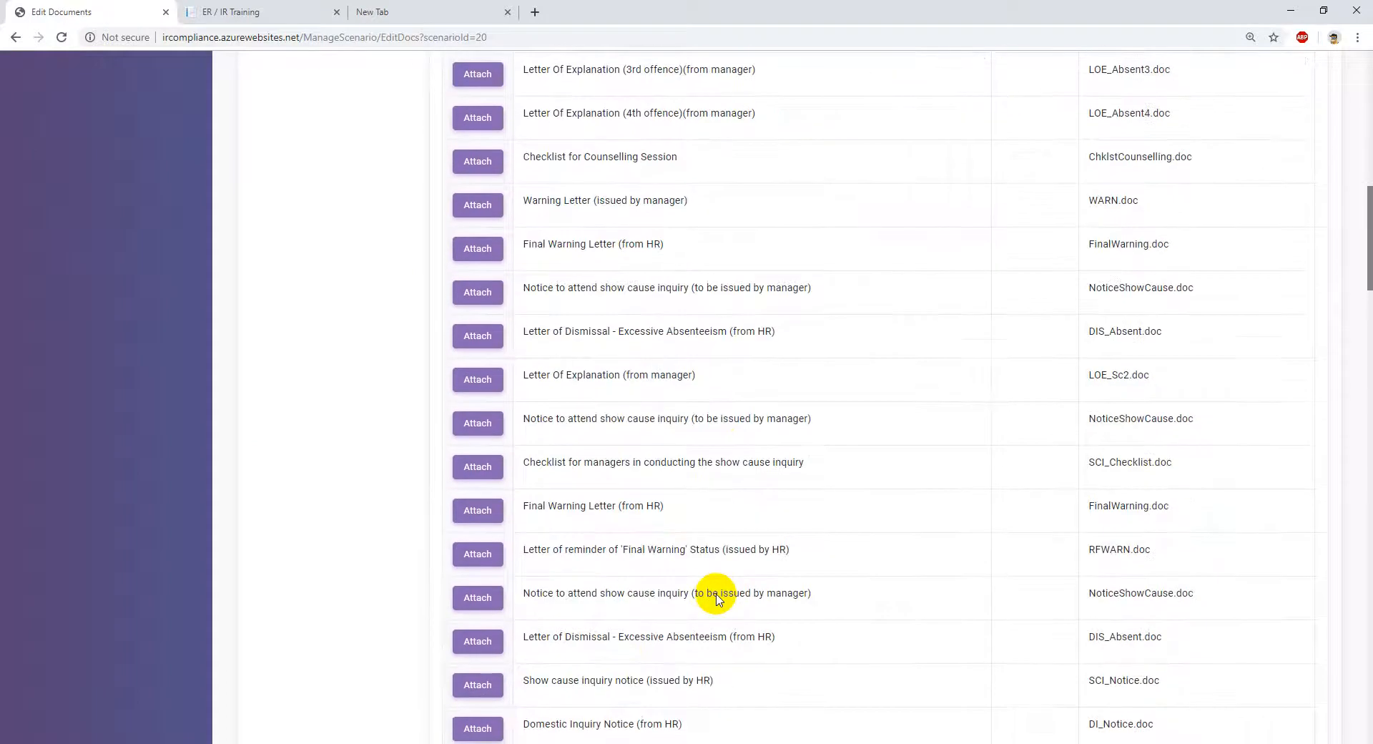
{"action": "scroll", "coordinate": [708, 570], "scroll_direction": "down", "scroll_amount": 6}
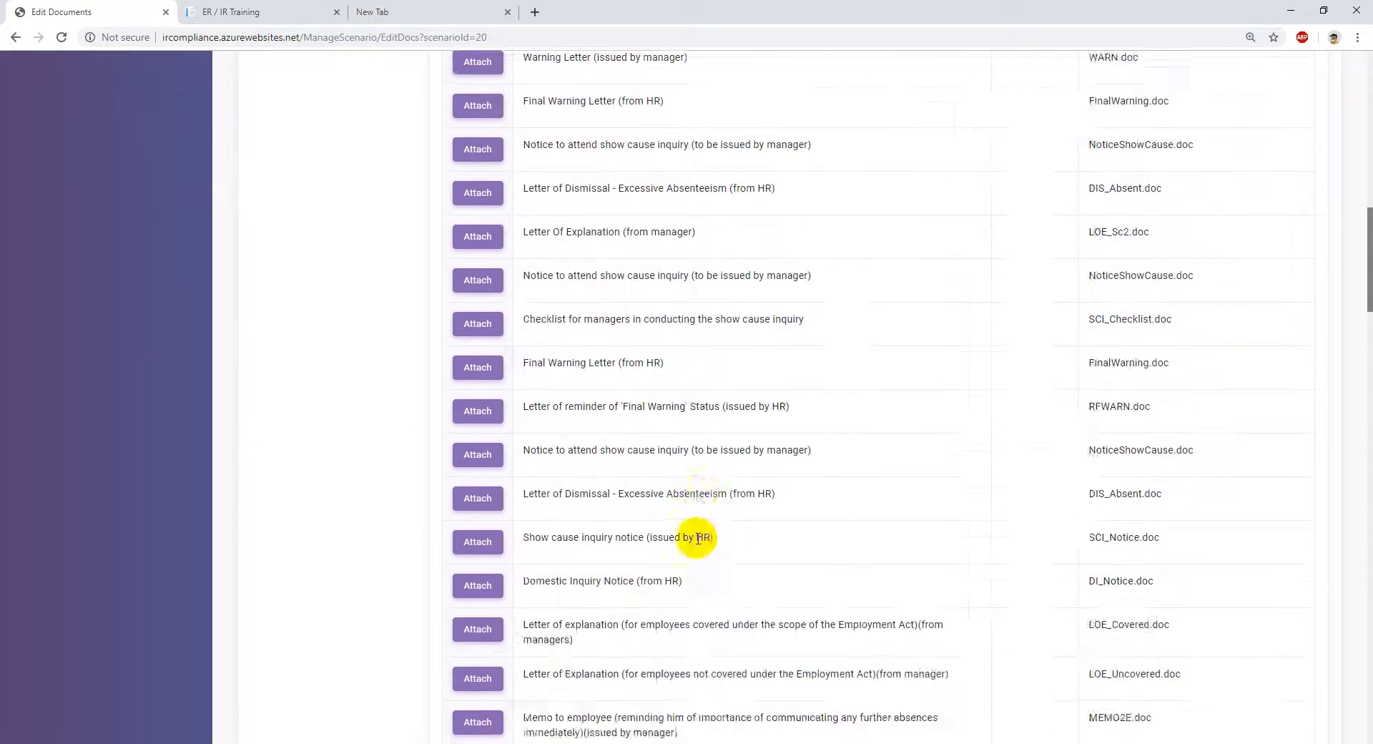
{"action": "scroll", "coordinate": [708, 570], "scroll_direction": "down", "scroll_amount": 5}
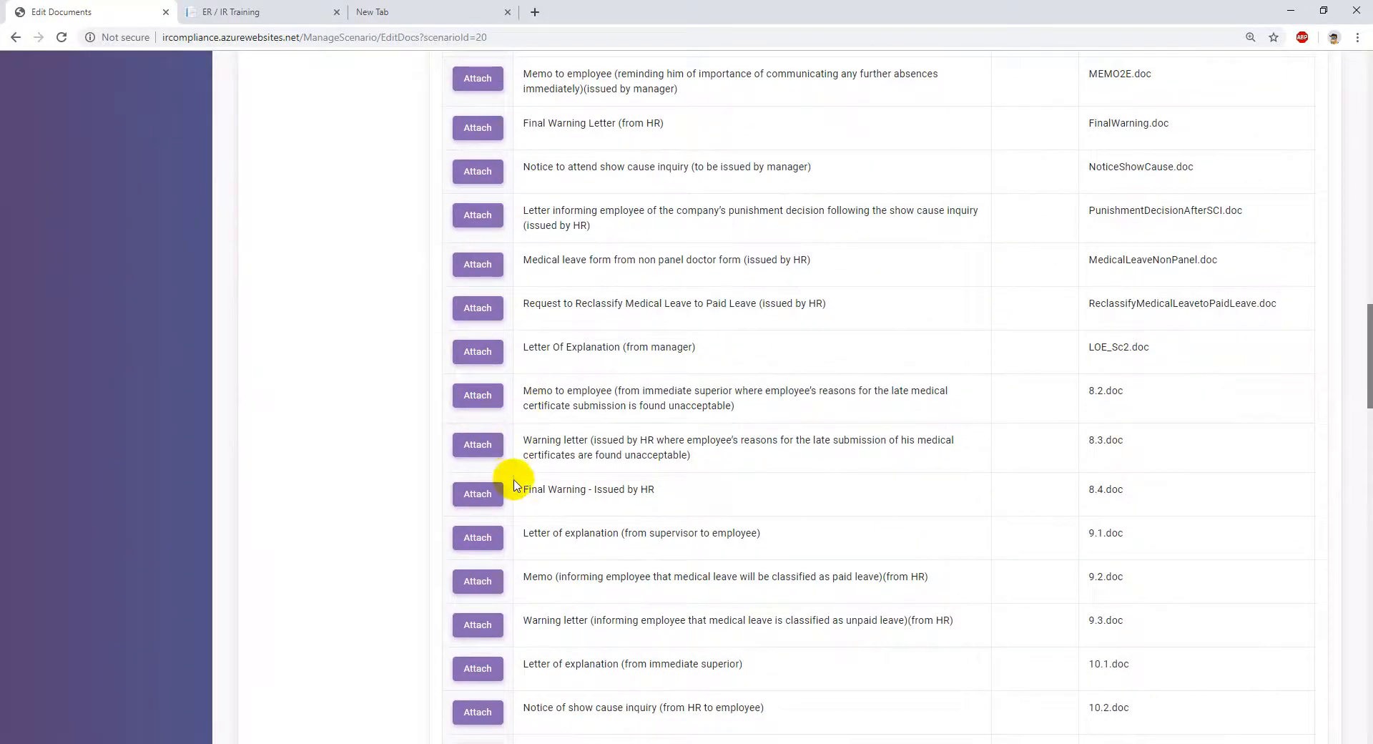
{"action": "scroll", "coordinate": [533, 514], "scroll_direction": "down", "scroll_amount": 4}
{"action": "scroll", "coordinate": [561, 586], "scroll_direction": "down", "scroll_amount": 5}
{"action": "scroll", "coordinate": [624, 561], "scroll_direction": "down", "scroll_amount": 3}
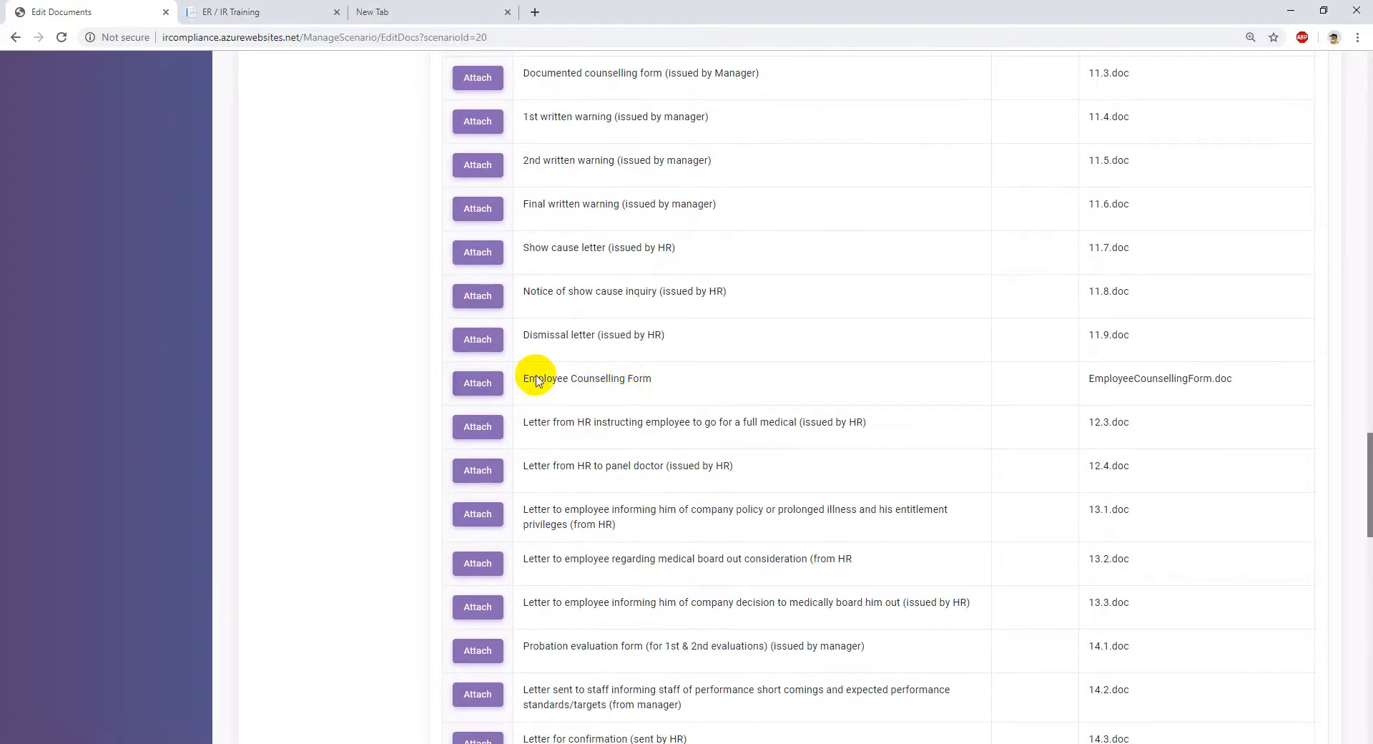
{"action": "left_click", "coordinate": [493, 387]}
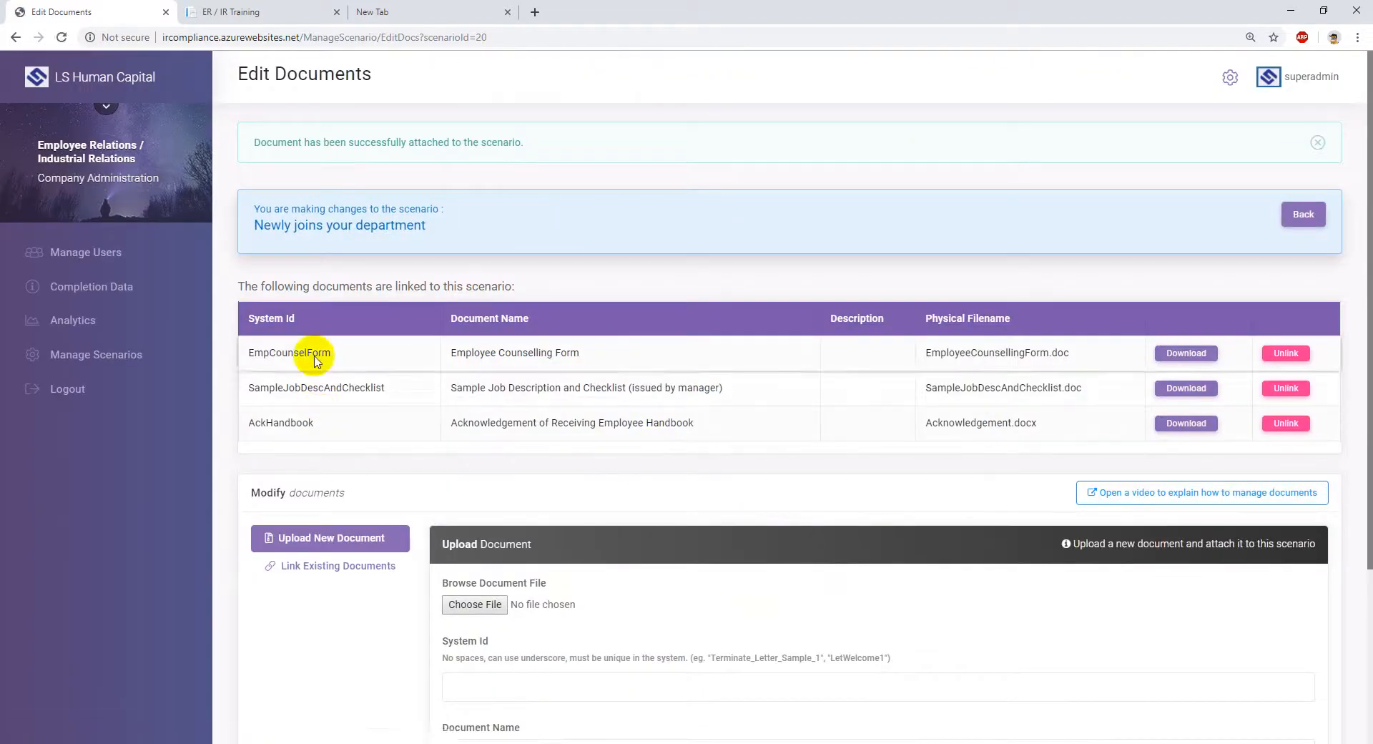
Reload the training site's scenario page and review the documents listed under Documents, Forms and Letters
{"action": "left_click", "coordinate": [227, 11]}
{"action": "left_click", "coordinate": [61, 38]}
{"action": "left_click", "coordinate": [565, 402]}
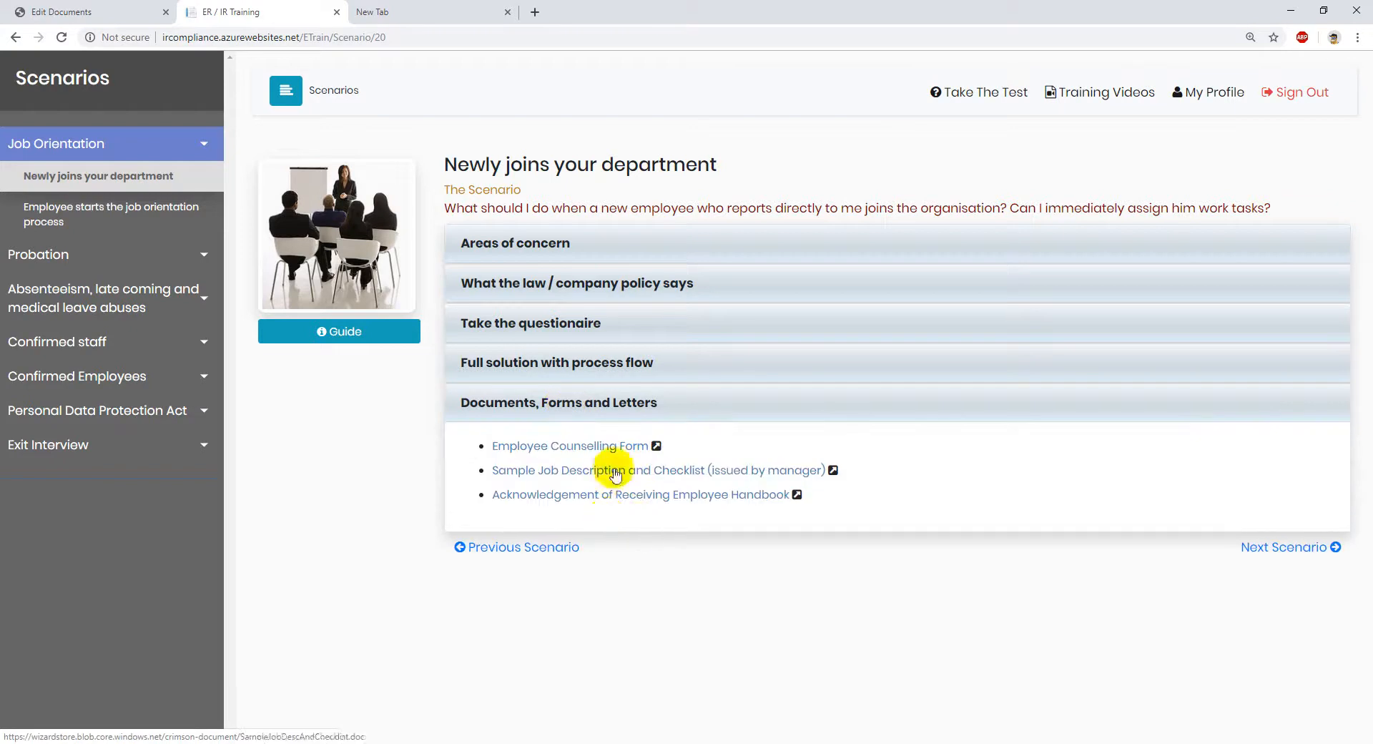
Return to the Edit Documents page and unlink "Employee Counselling Form" from the scenario
{"action": "left_click", "coordinate": [118, 13]}
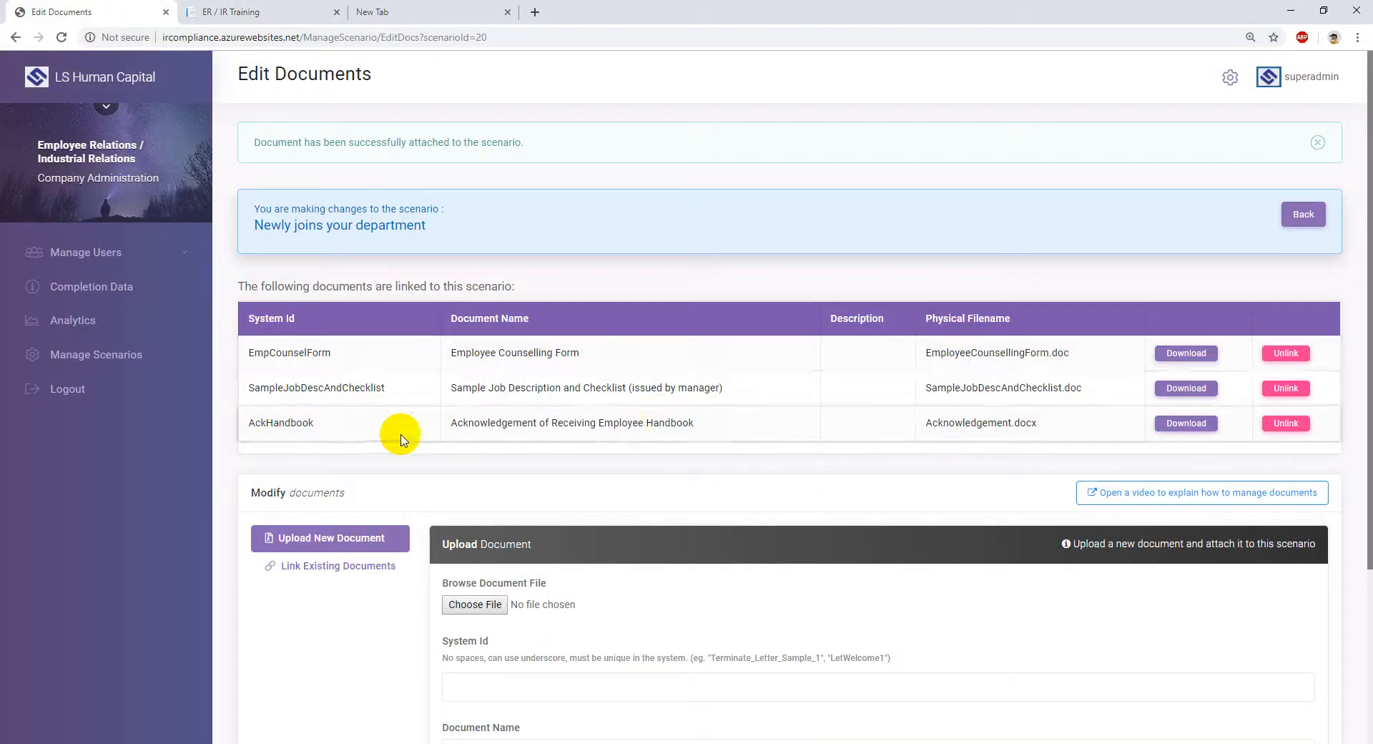
{"action": "left_click", "coordinate": [1285, 355]}
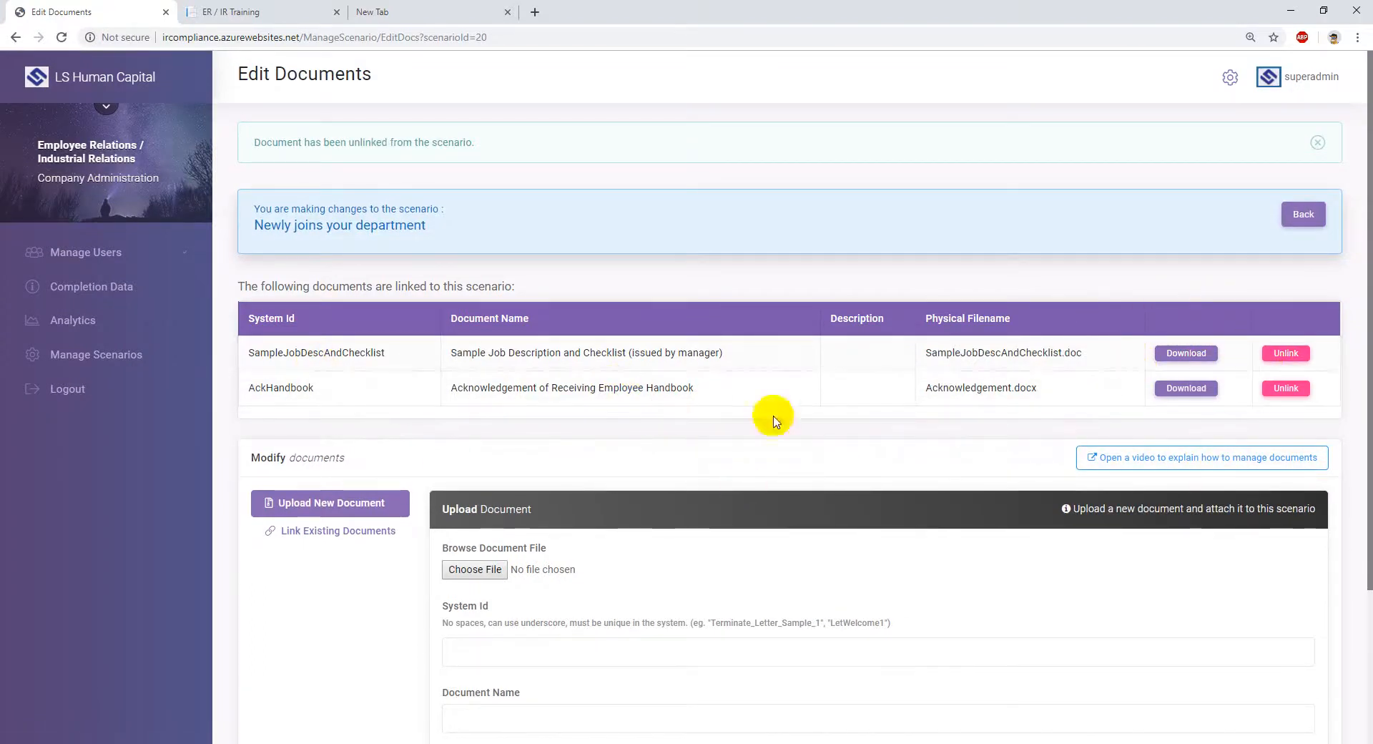
{"action": "left_click", "coordinate": [345, 531]}
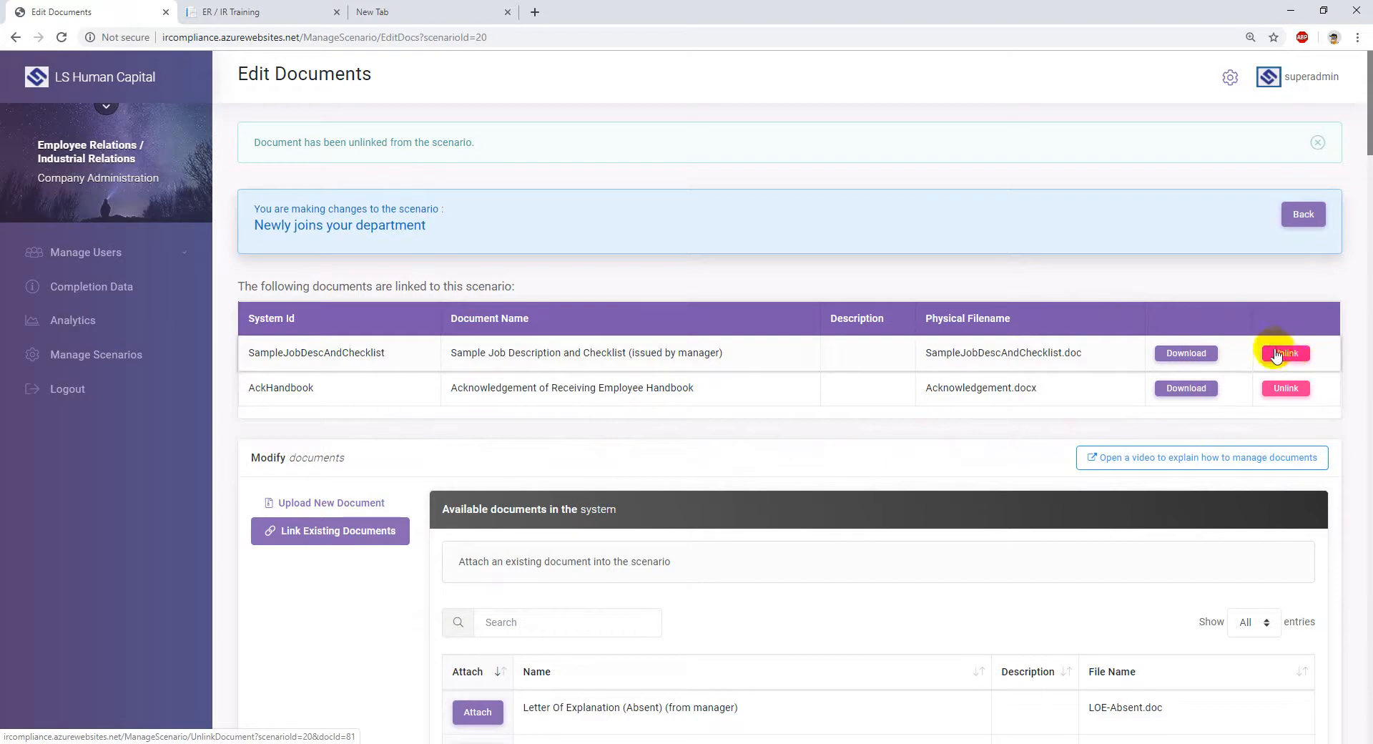
{"action": "left_click", "coordinate": [308, 502]}
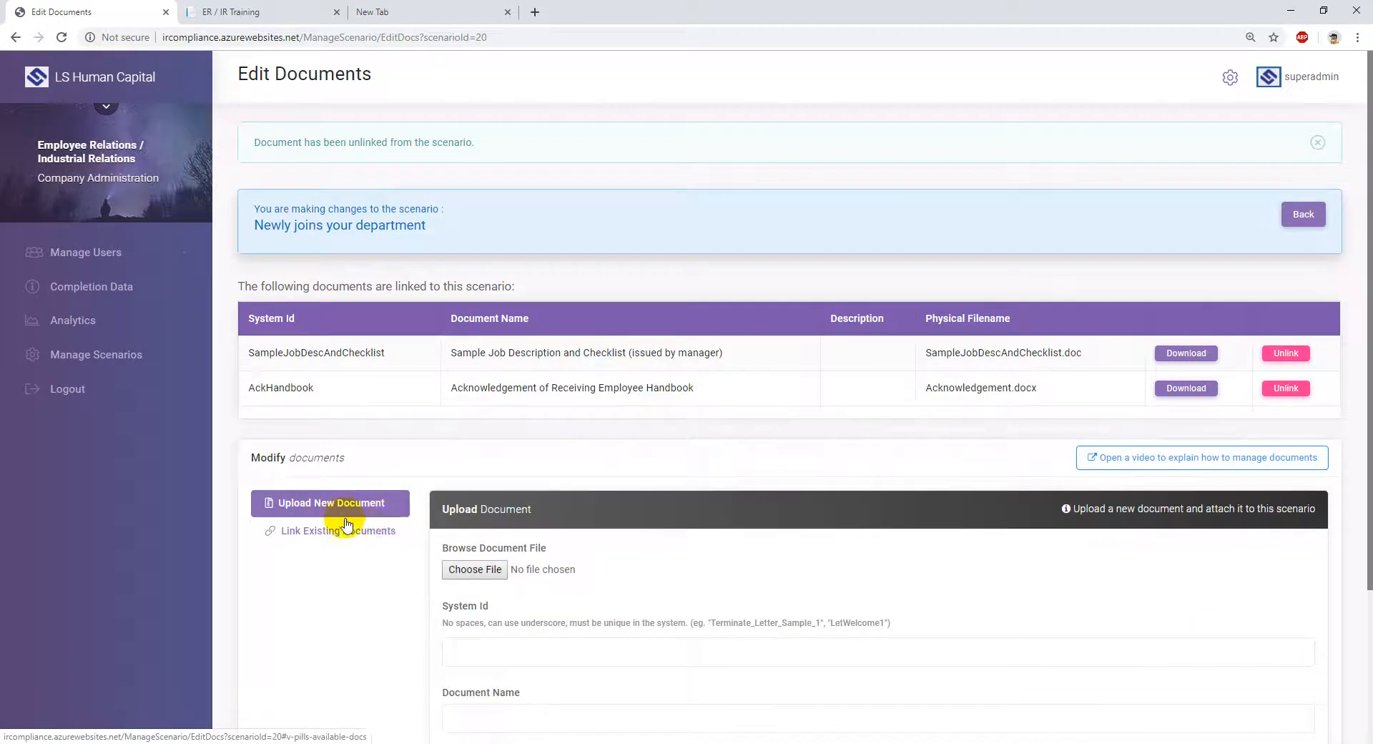
{"action": "scroll", "coordinate": [368, 527], "scroll_direction": "down", "scroll_amount": 1}
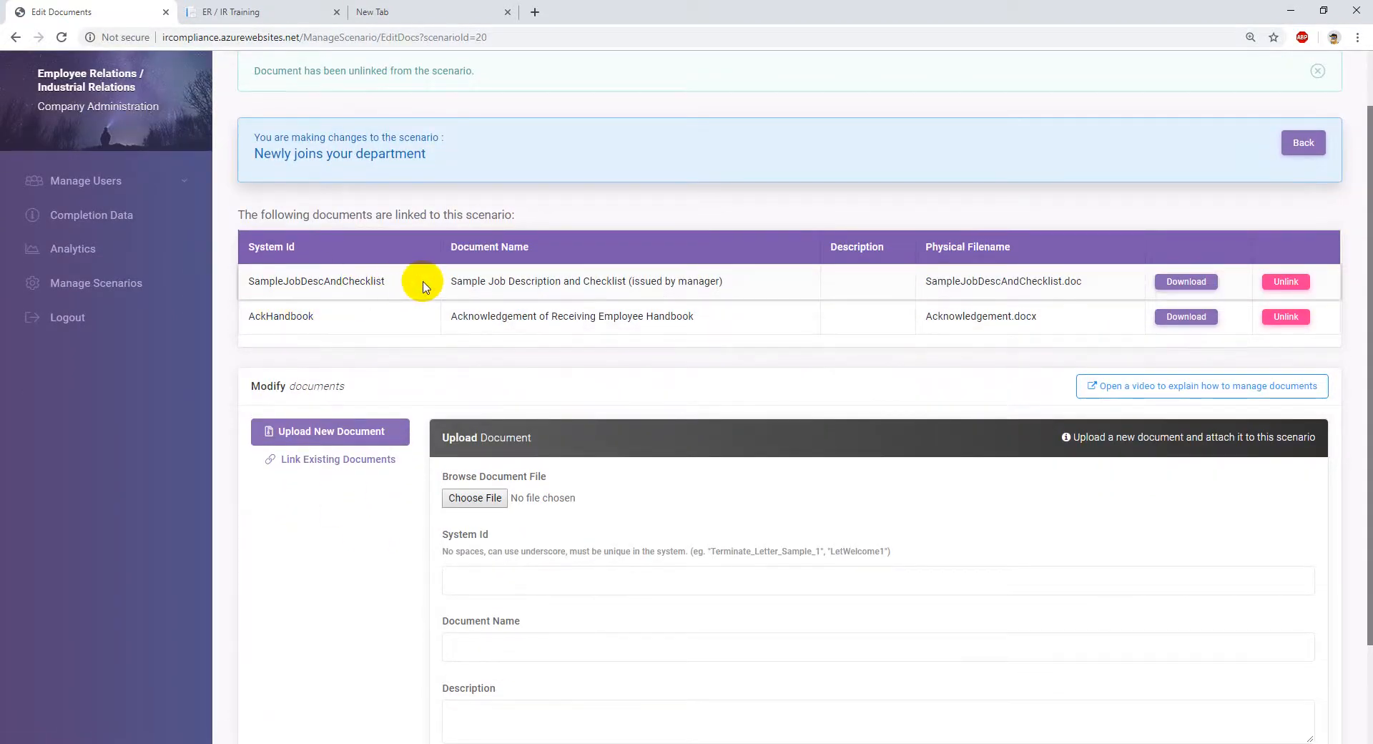
{"action": "left_click_drag", "start_coordinate": [281, 154], "coordinate": [464, 159]}
{"action": "left_click", "coordinate": [457, 151]}
{"action": "scroll", "coordinate": [568, 362], "scroll_direction": "up", "scroll_amount": 1}
{"action": "scroll", "coordinate": [624, 296], "scroll_direction": "up", "scroll_amount": 1}
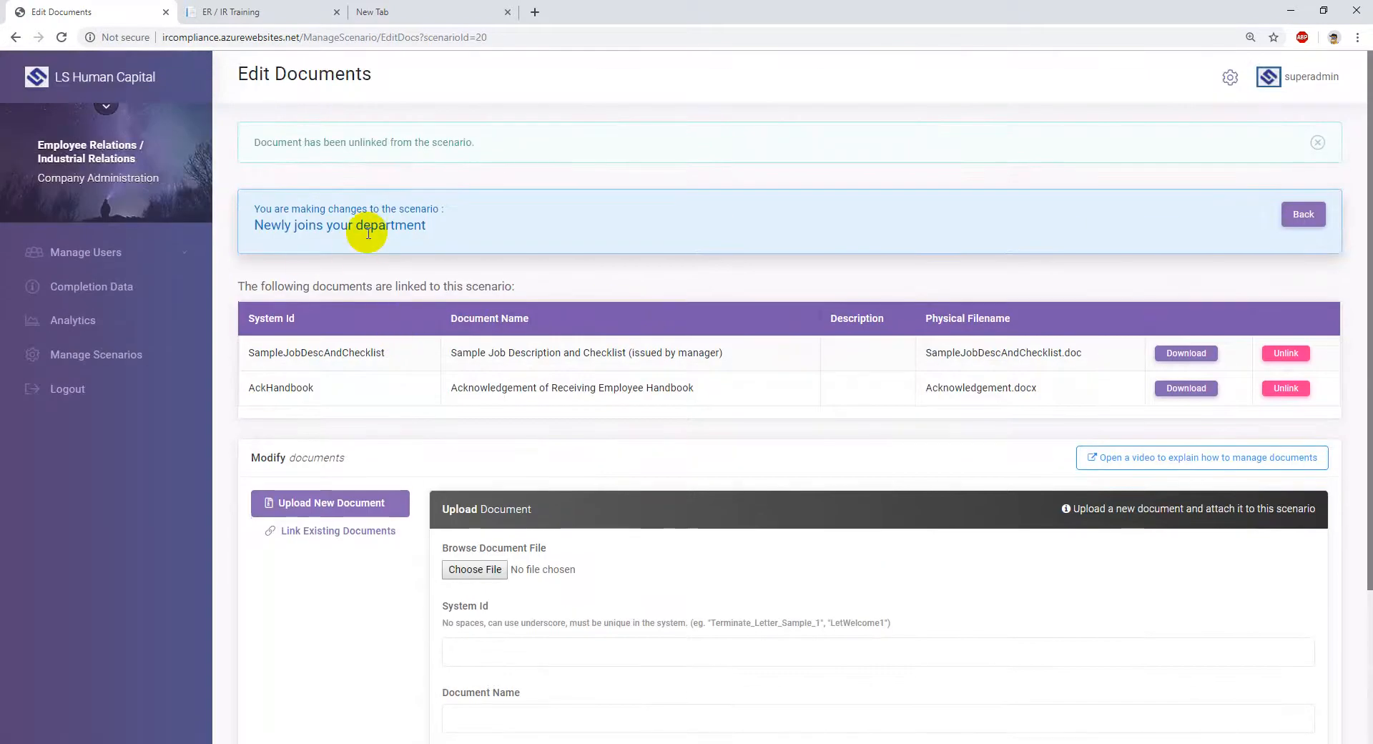
Go back to the scenario list and open the documents of the "Employee starts the job orientation process" scenario
{"action": "left_click", "coordinate": [1306, 216]}
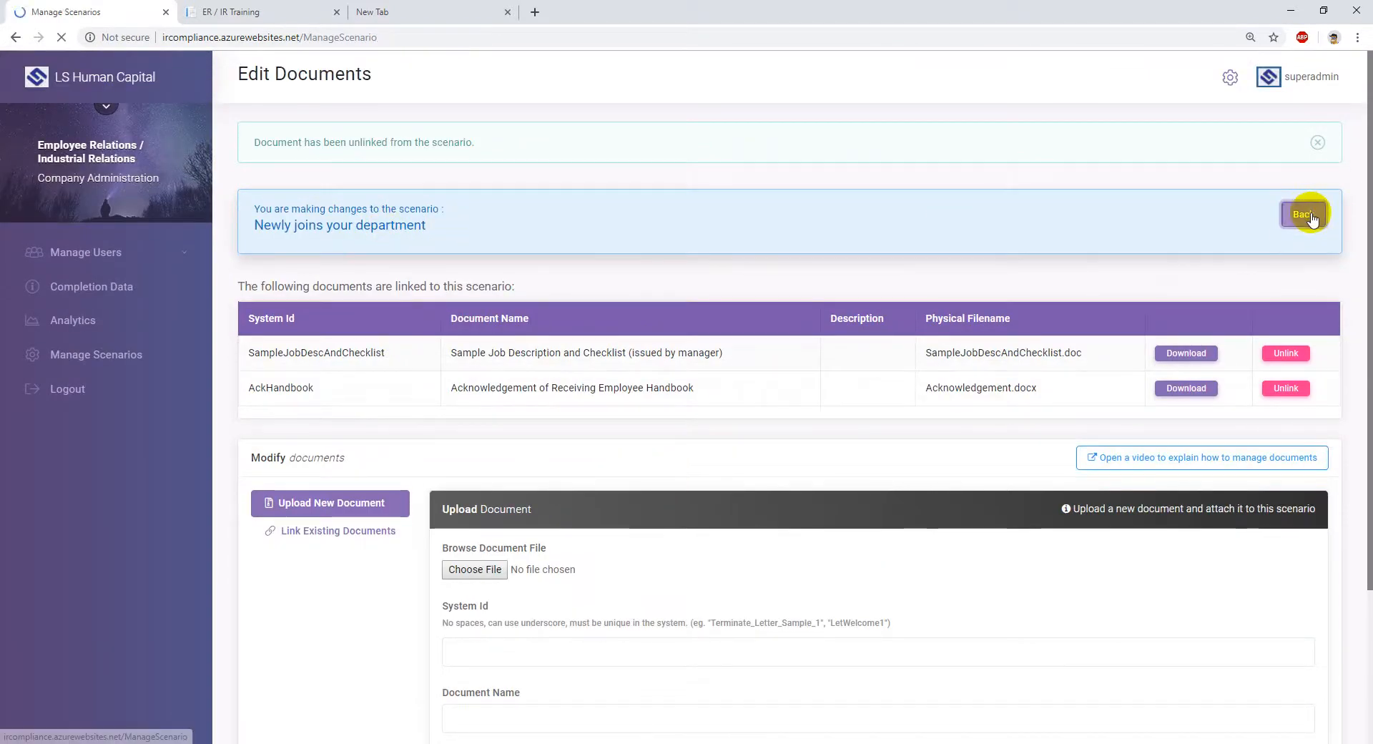
{"action": "scroll", "coordinate": [508, 361], "scroll_direction": "down", "scroll_amount": 1}
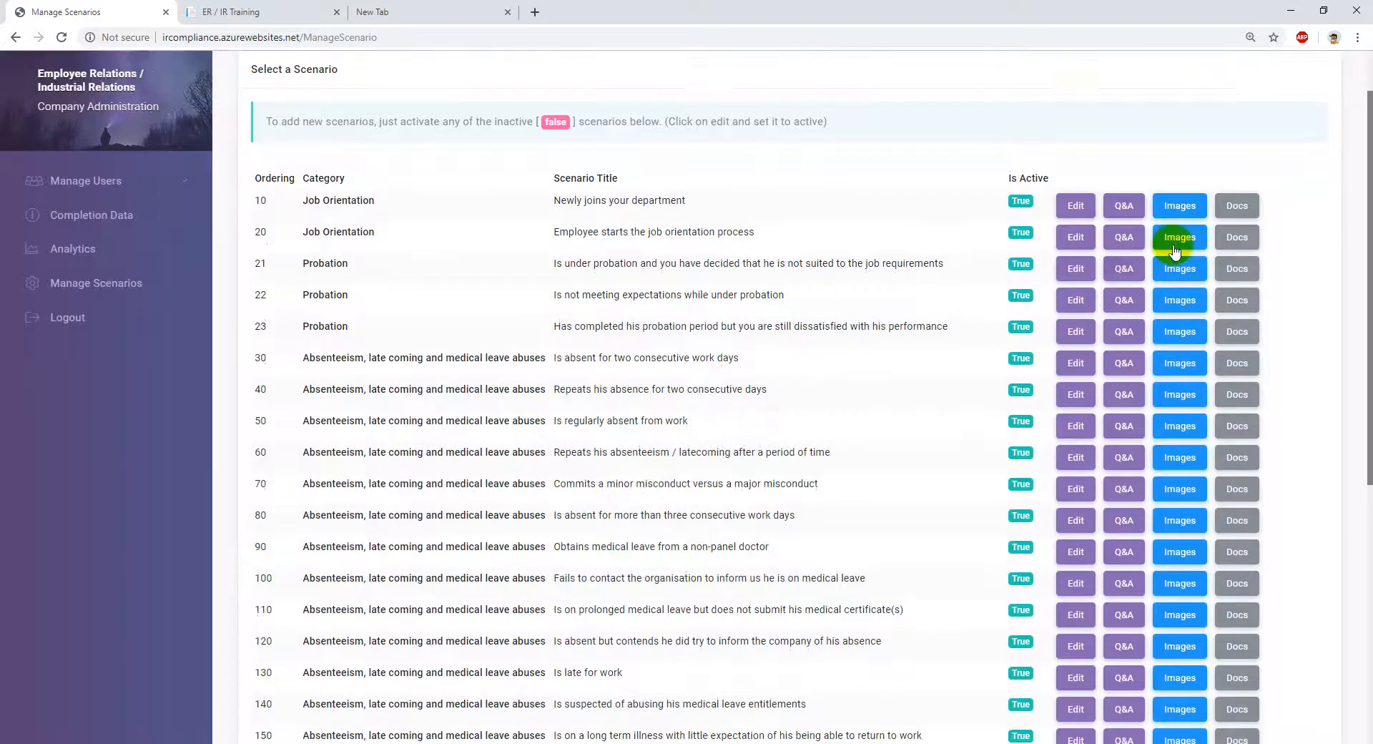
{"action": "left_click_drag", "start_coordinate": [552, 232], "coordinate": [790, 236]}
{"action": "left_click", "coordinate": [790, 235]}
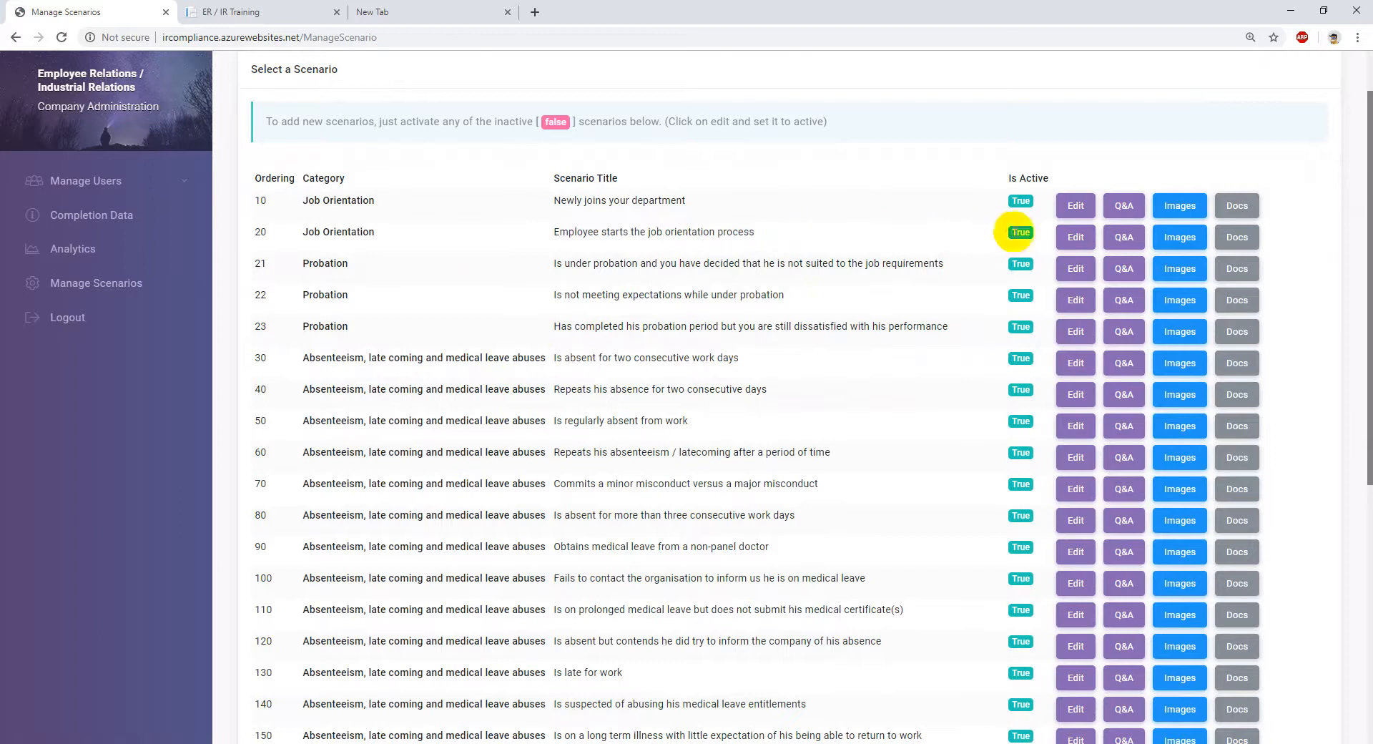
{"action": "left_click", "coordinate": [1247, 243]}
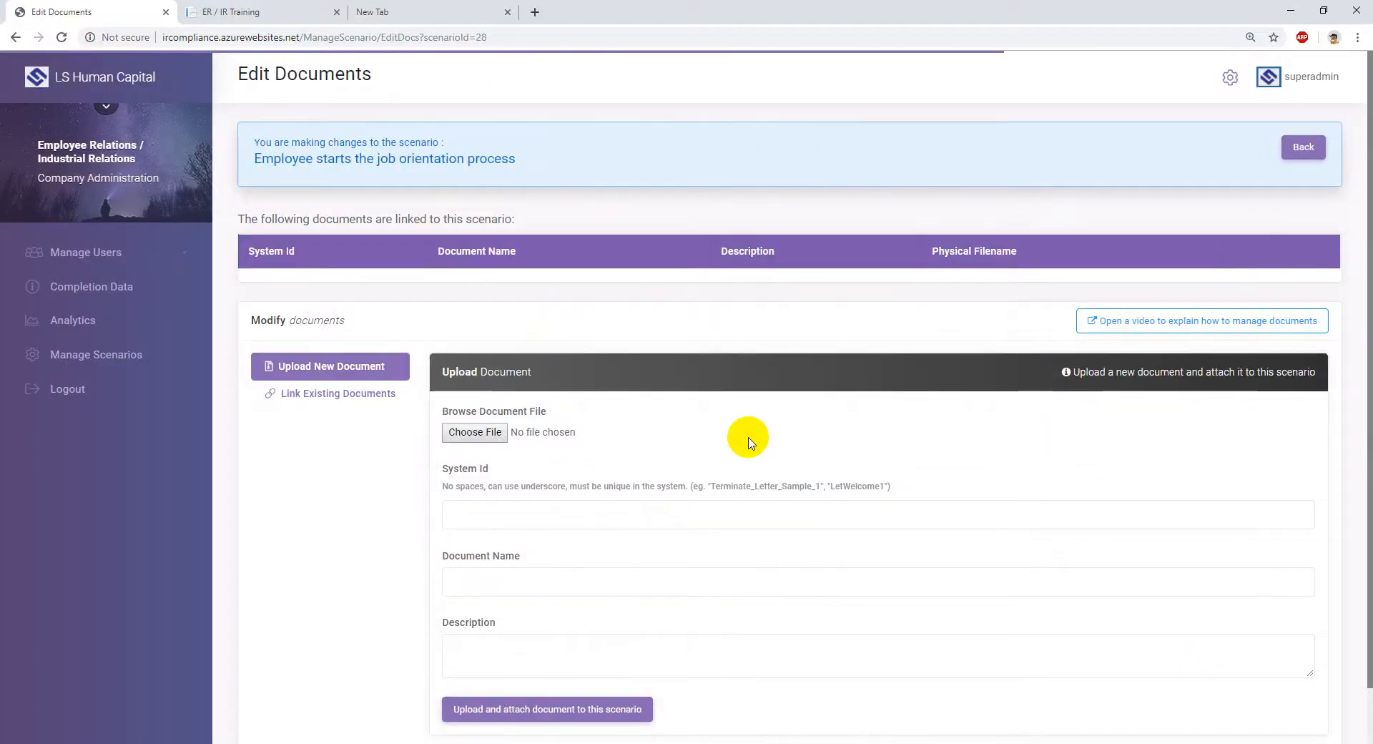
Choose "Maklumat Wau.docx" from the Documents folder as the new document file to upload
{"action": "scroll", "coordinate": [750, 444], "scroll_direction": "down", "scroll_amount": 1}
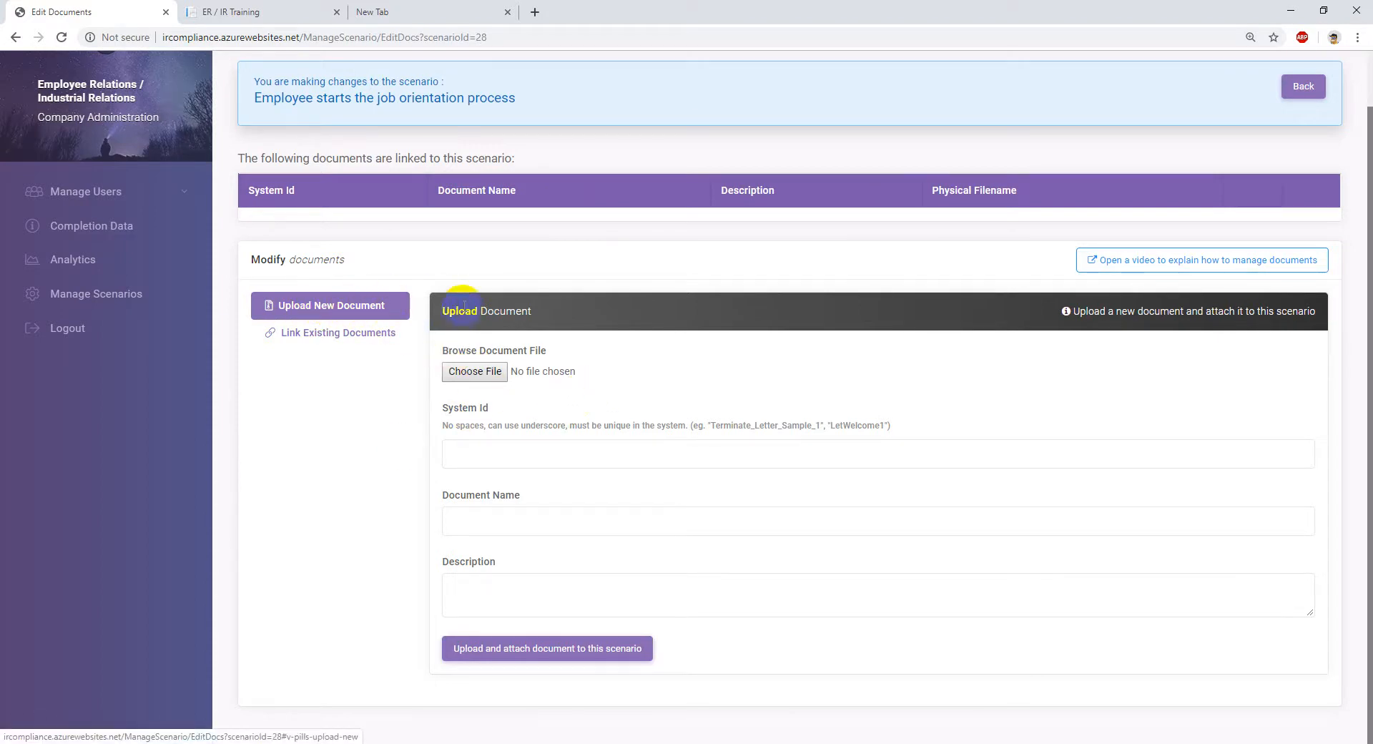
{"action": "left_click", "coordinate": [375, 334]}
{"action": "left_click", "coordinate": [378, 310]}
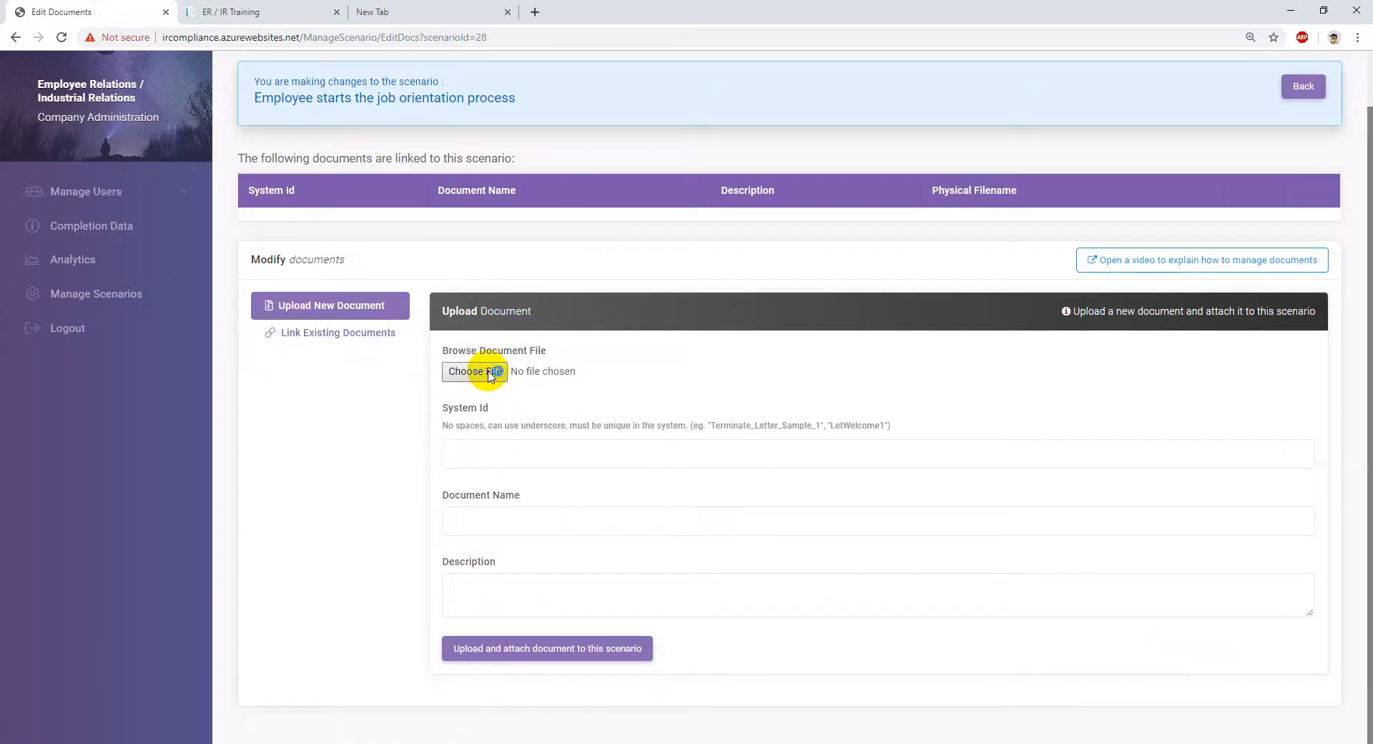
{"action": "left_click", "coordinate": [492, 372]}
{"action": "left_click_drag", "start_coordinate": [544, 161], "coordinate": [820, 299]}
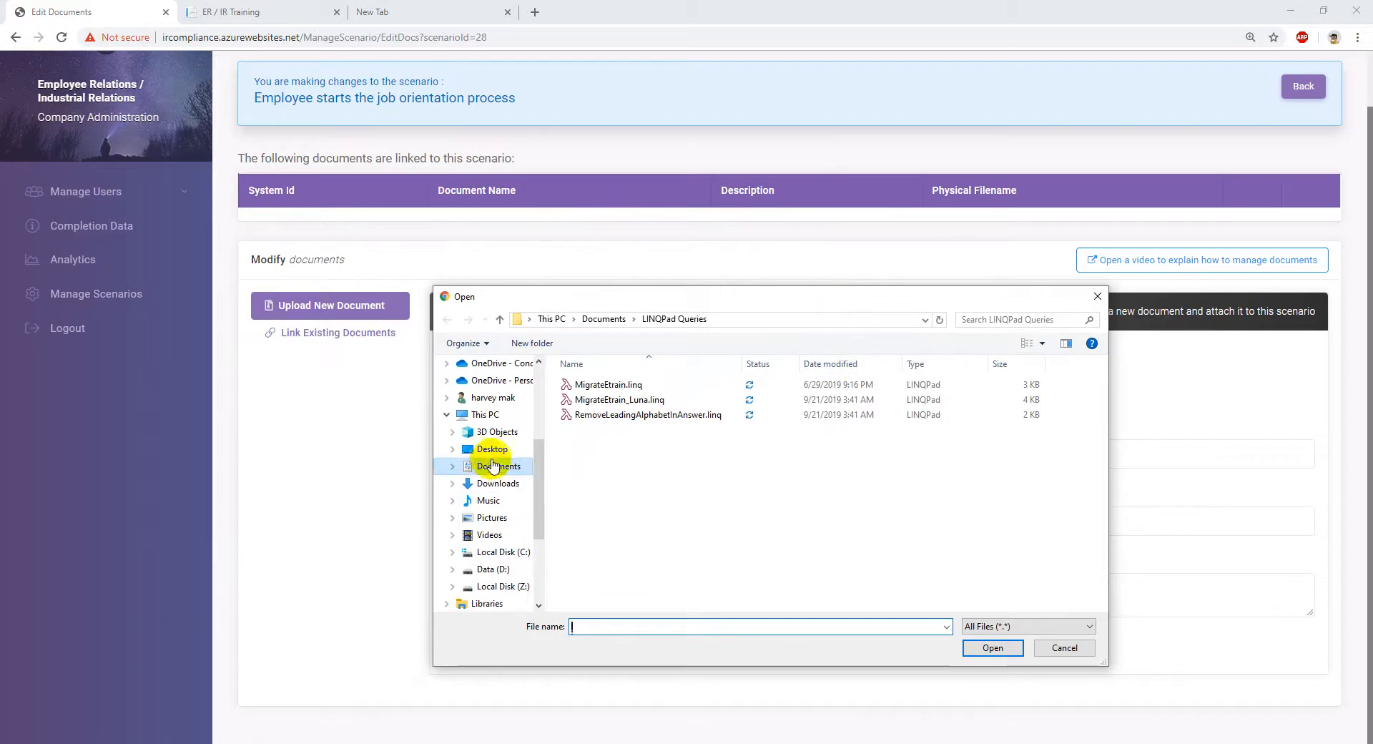
{"action": "scroll", "coordinate": [521, 568], "scroll_direction": "down", "scroll_amount": 2}
{"action": "scroll", "coordinate": [515, 600], "scroll_direction": "down", "scroll_amount": 1}
{"action": "scroll", "coordinate": [515, 589], "scroll_direction": "up", "scroll_amount": 3}
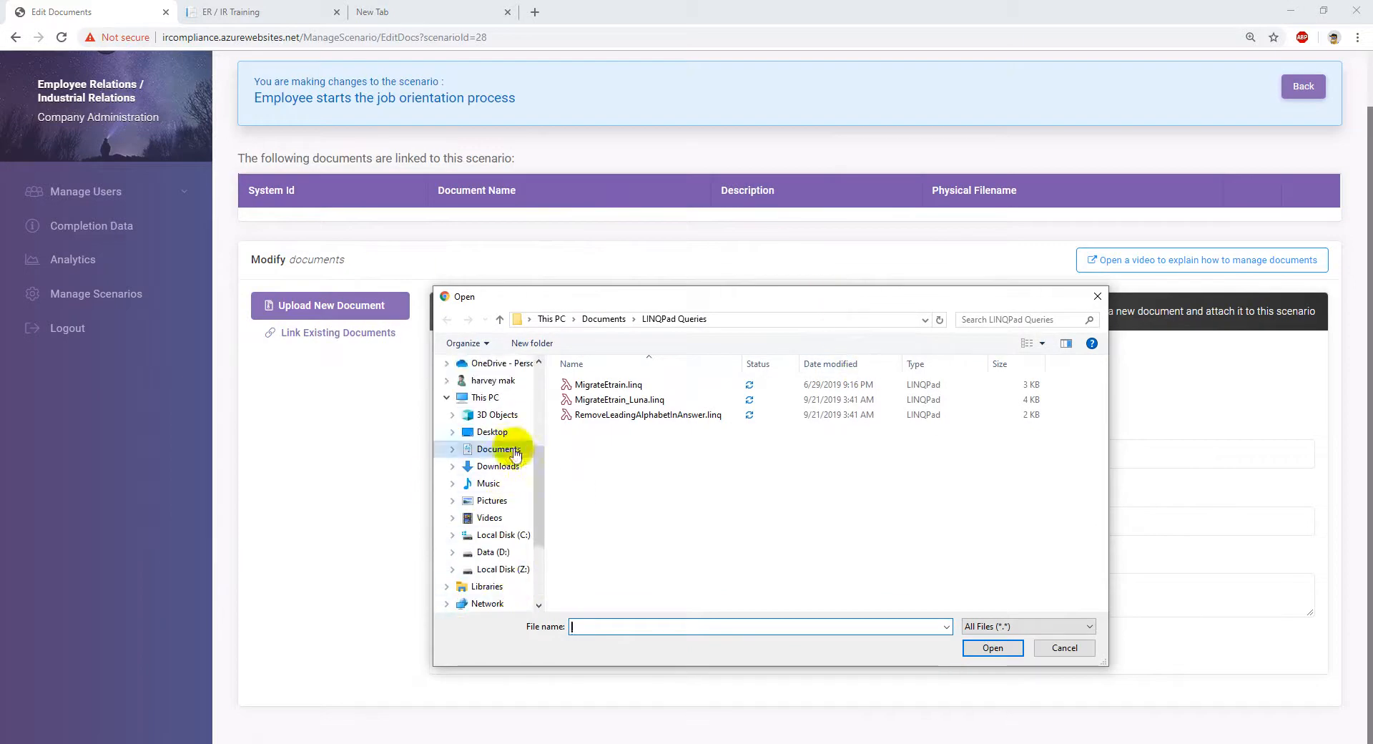
{"action": "left_click", "coordinate": [498, 449]}
{"action": "scroll", "coordinate": [741, 560], "scroll_direction": "down", "scroll_amount": 5}
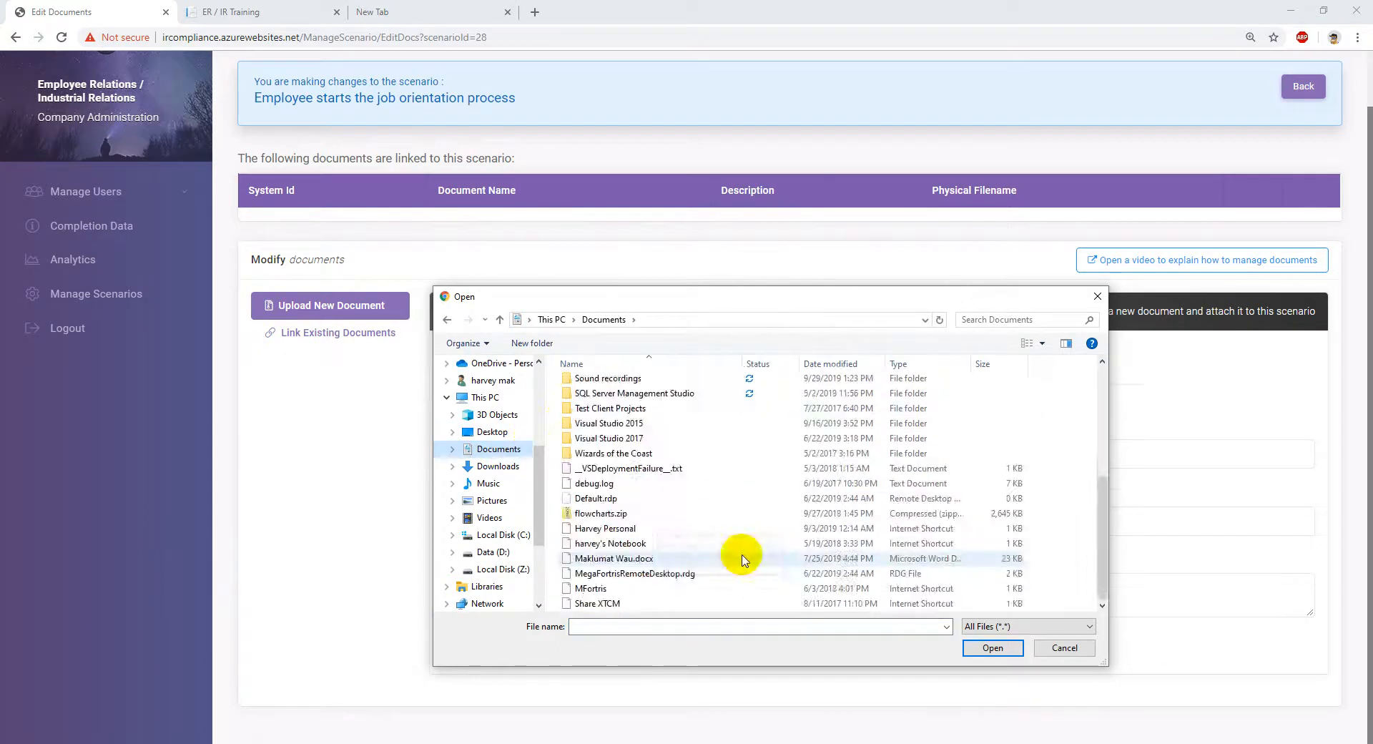
{"action": "left_click", "coordinate": [625, 558]}
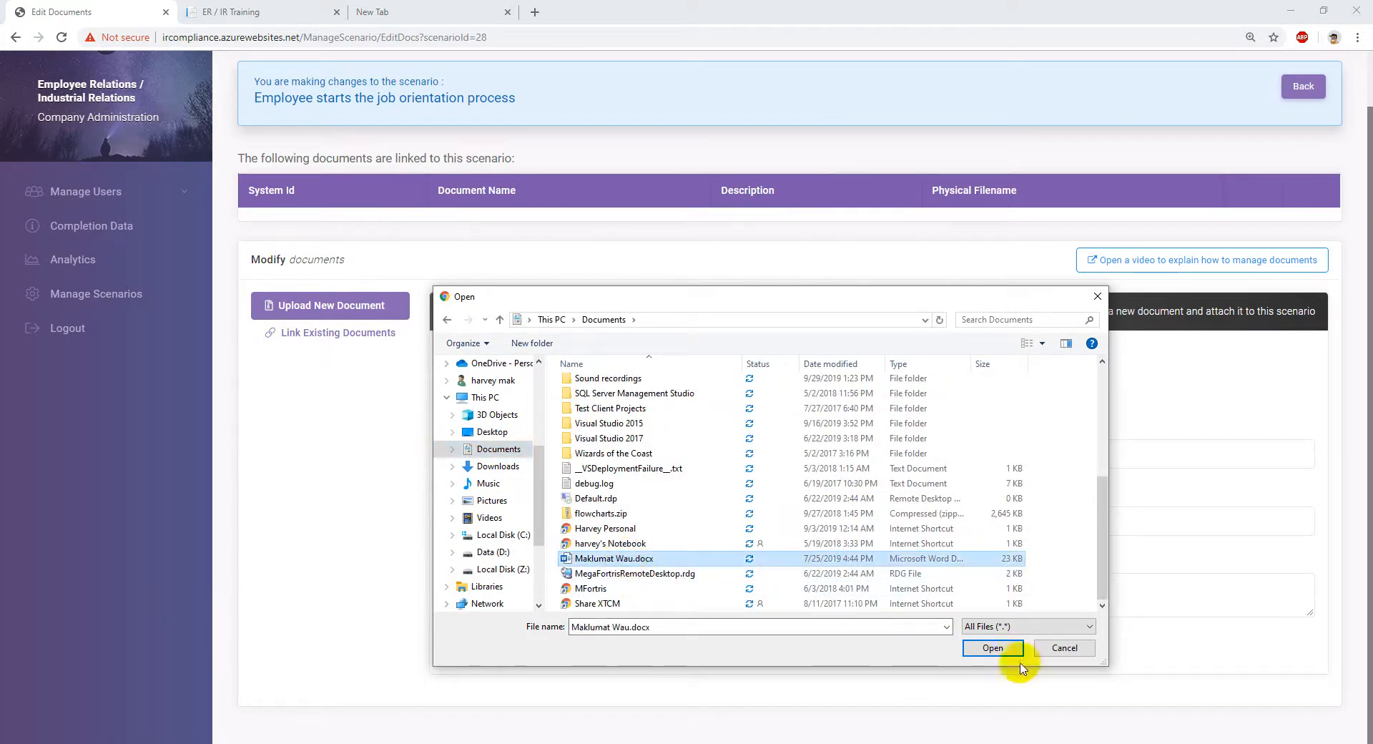
{"action": "left_click", "coordinate": [991, 648]}
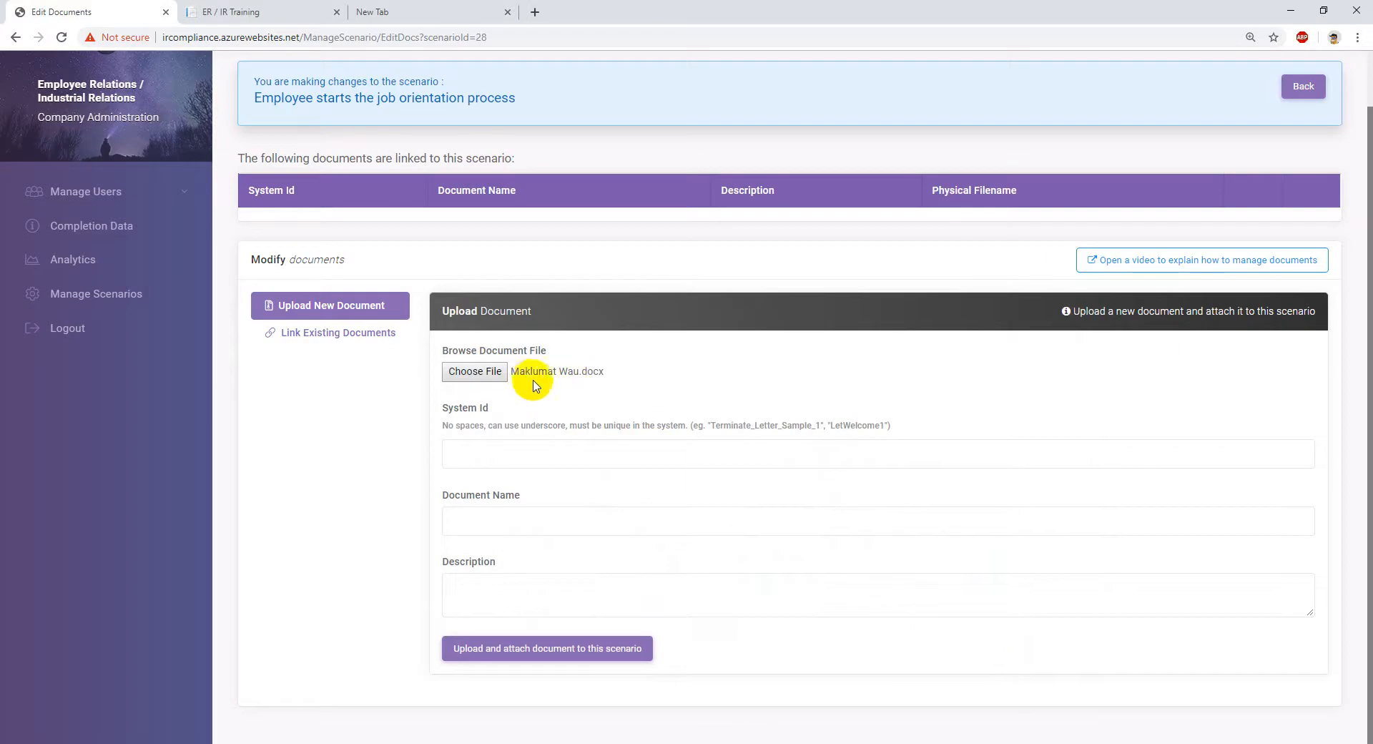
Enter "PublicBank_Wau_document" as the System Id of the new document, following the naming examples given for that field
{"action": "left_click", "coordinate": [533, 453]}
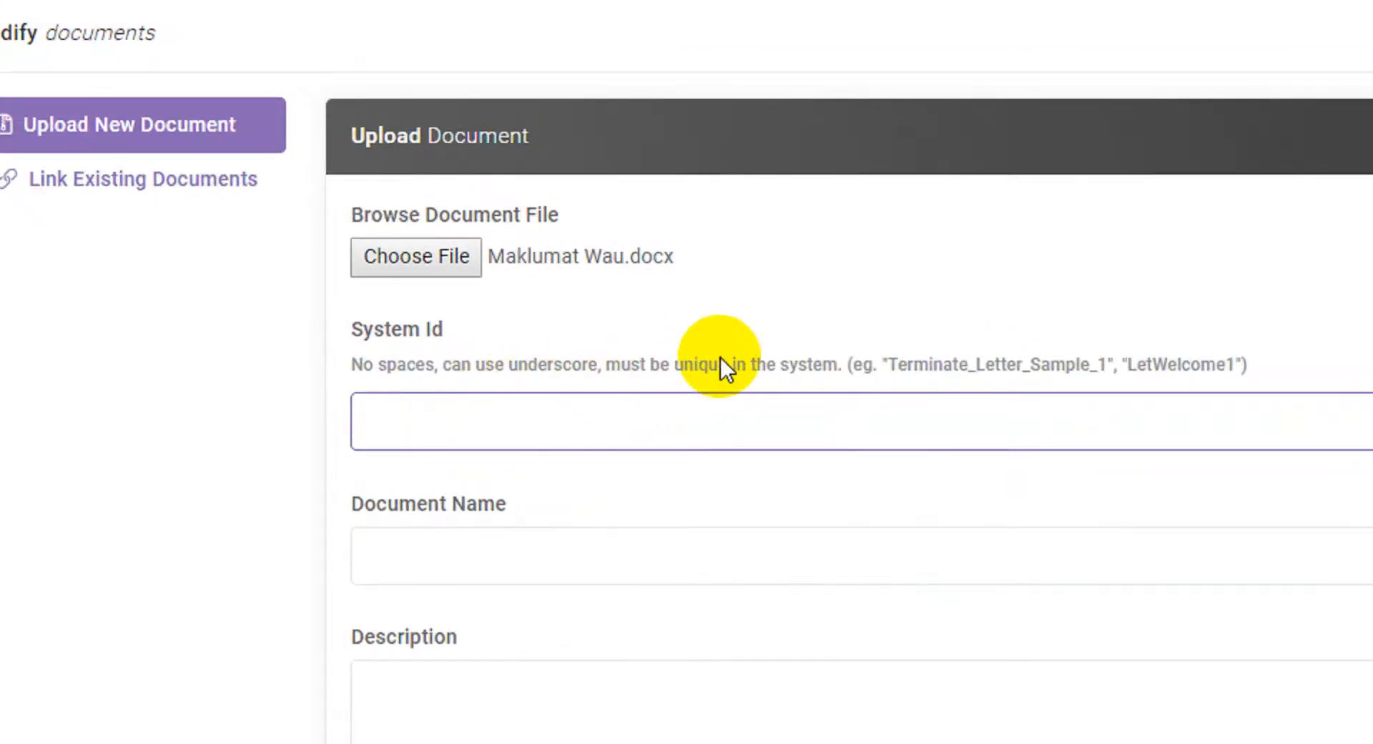
{"action": "left_click", "coordinate": [715, 362]}
{"action": "double_click", "coordinate": [934, 367]}
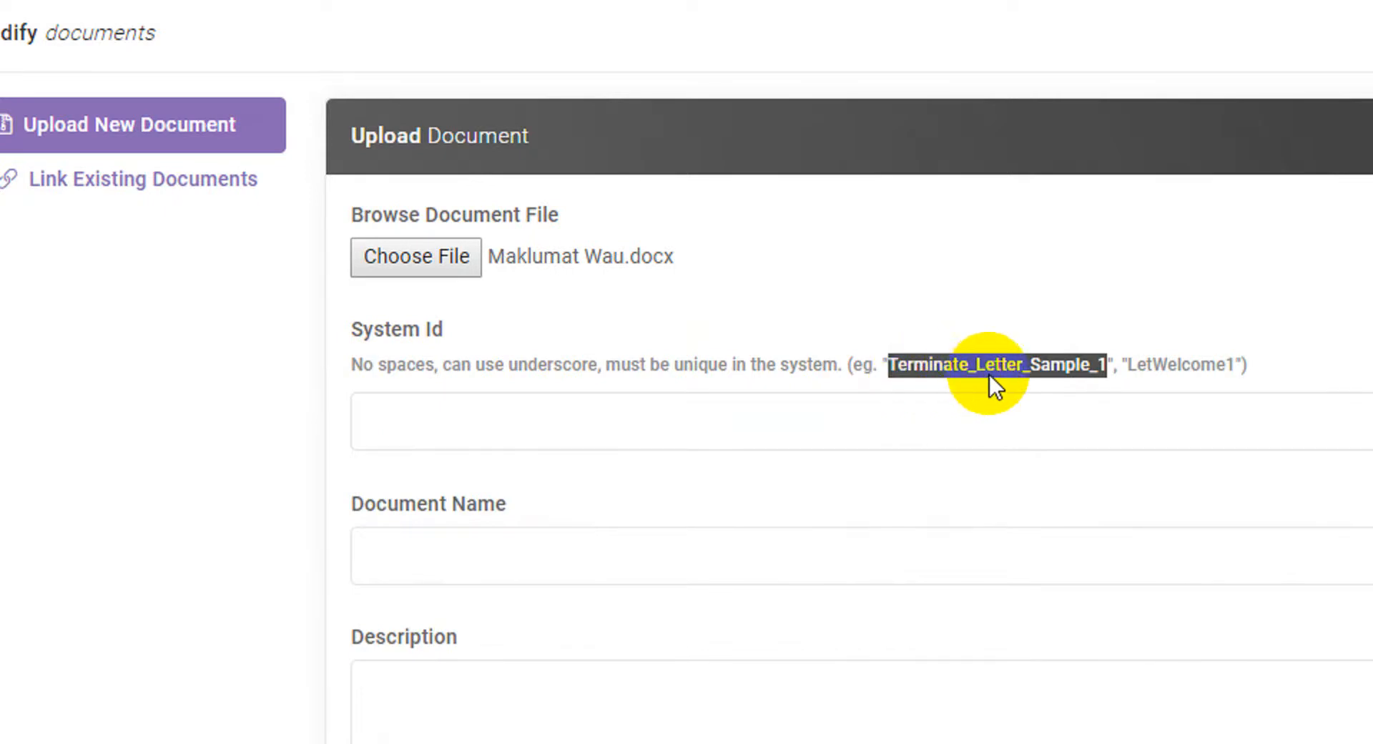
{"action": "left_click", "coordinate": [1150, 374]}
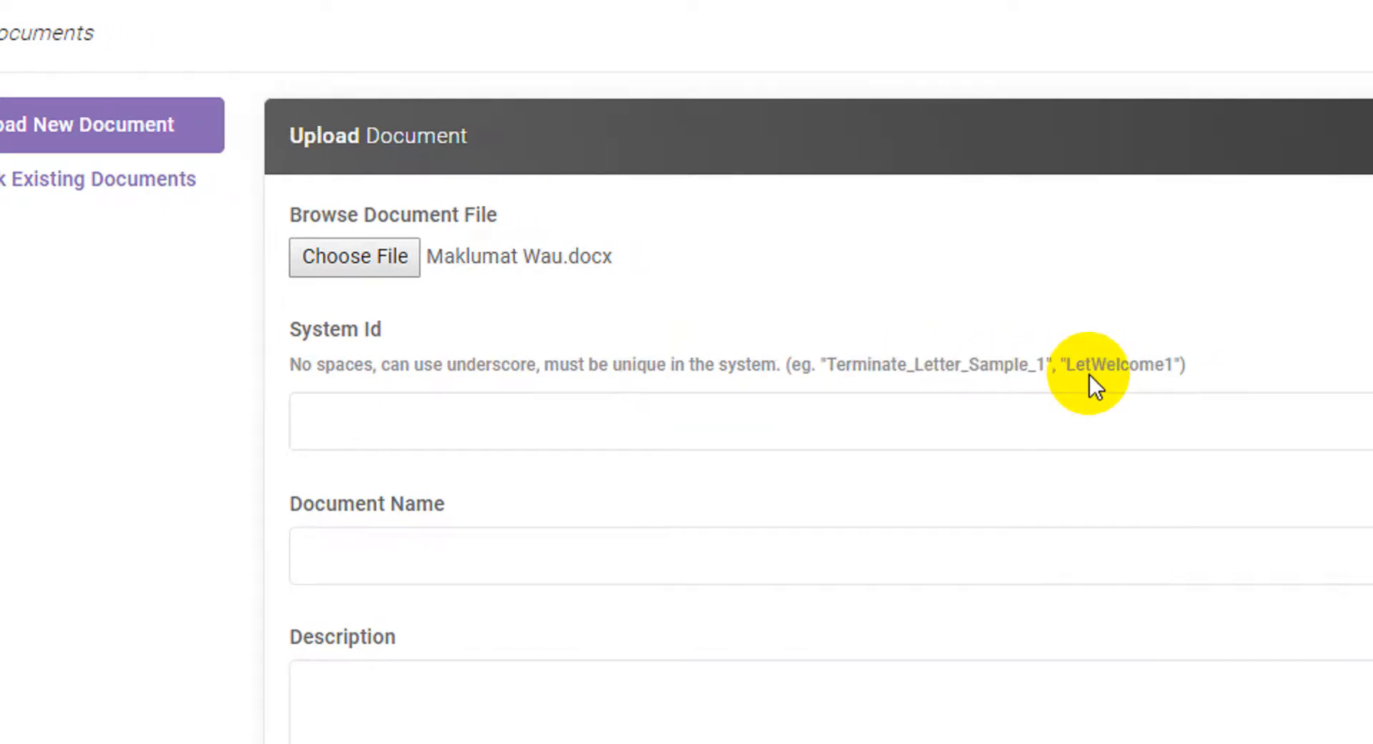
{"action": "double_click", "coordinate": [1088, 369]}
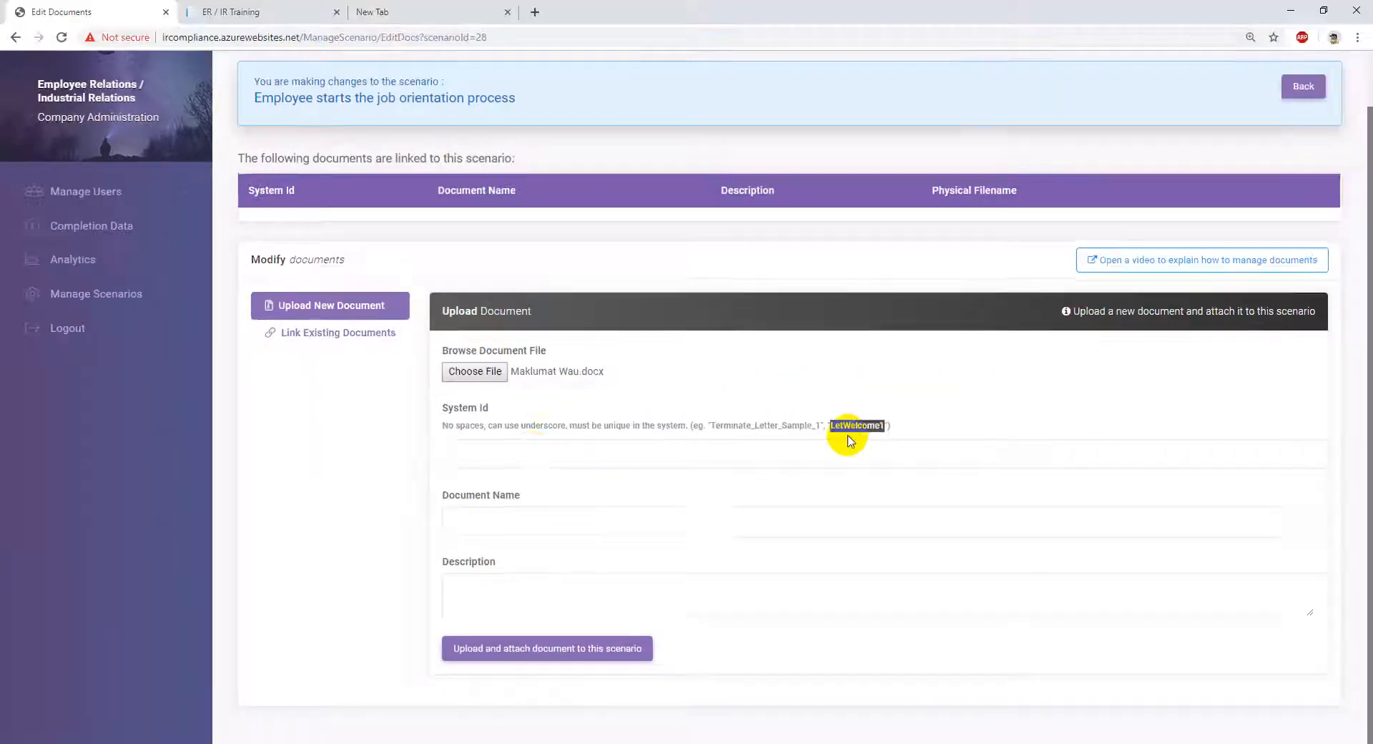
{"action": "left_click", "coordinate": [456, 418]}
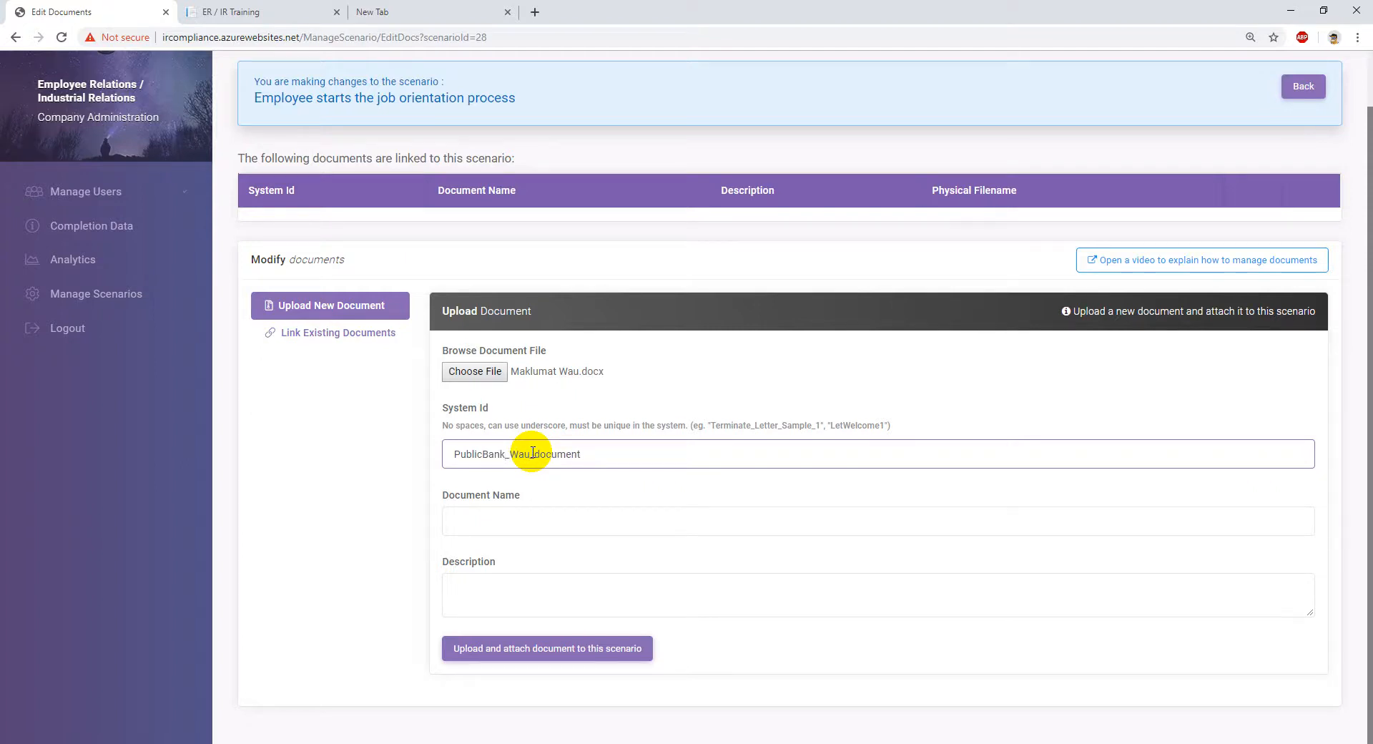
{"action": "double_click", "coordinate": [530, 453]}
{"action": "left_click", "coordinate": [487, 458]}
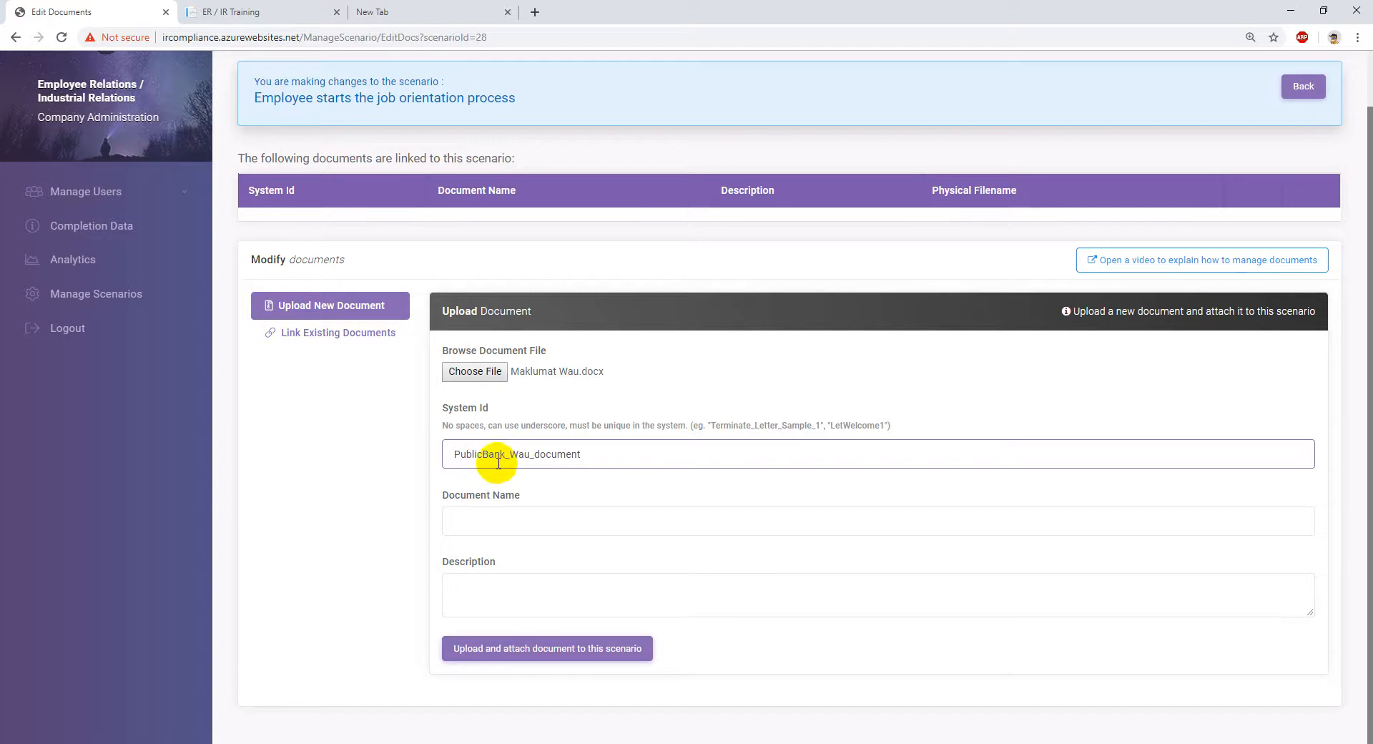
Replace the company prefix of the System Id with "Mesiniaga", giving "Mesiniaga_Wau_document"
{"action": "left_click_drag", "start_coordinate": [505, 455], "coordinate": [445, 466]}
{"action": "key", "text": "Left"}
{"action": "type", "text": "Mesin"}
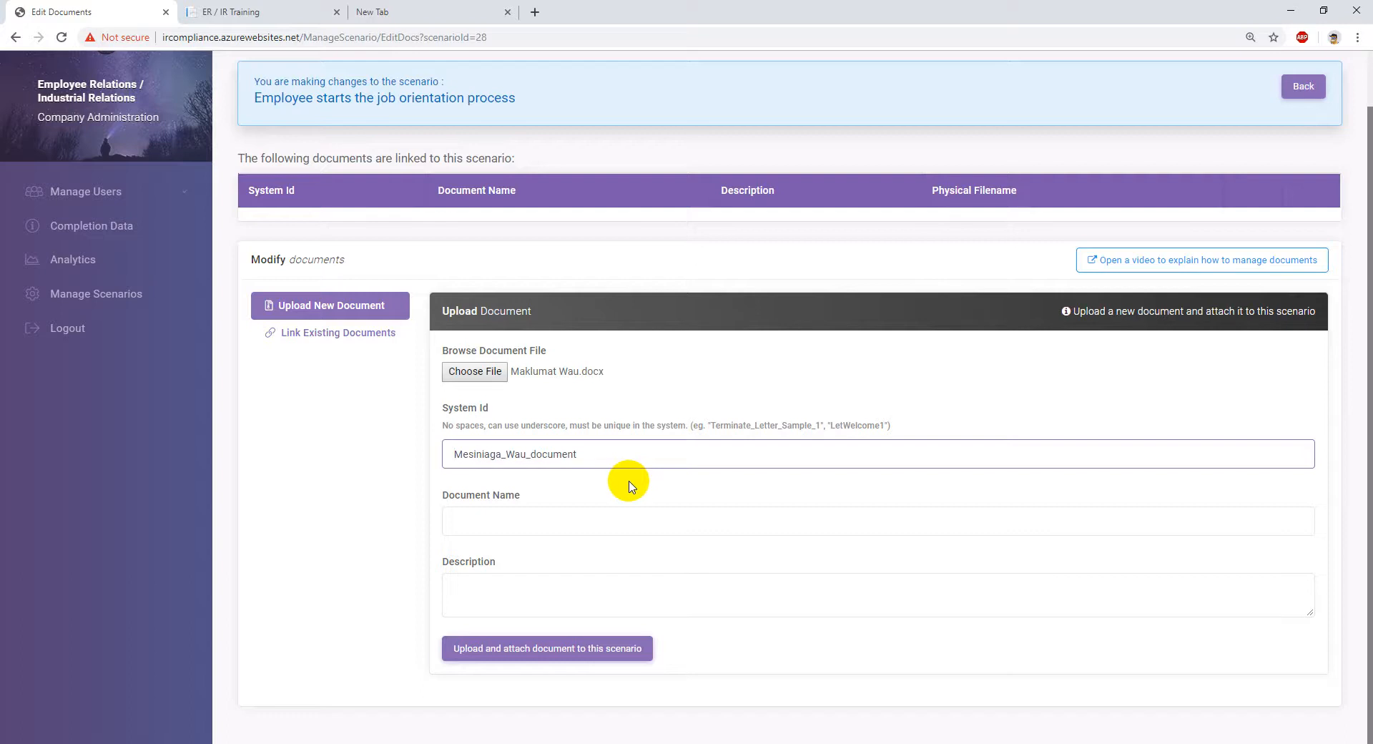
{"action": "double_click", "coordinate": [475, 454]}
Name the document "Wau Document Process", describe it as "A document that highlights the process of creating a wau.", and upload and attach it
{"action": "left_click", "coordinate": [605, 525]}
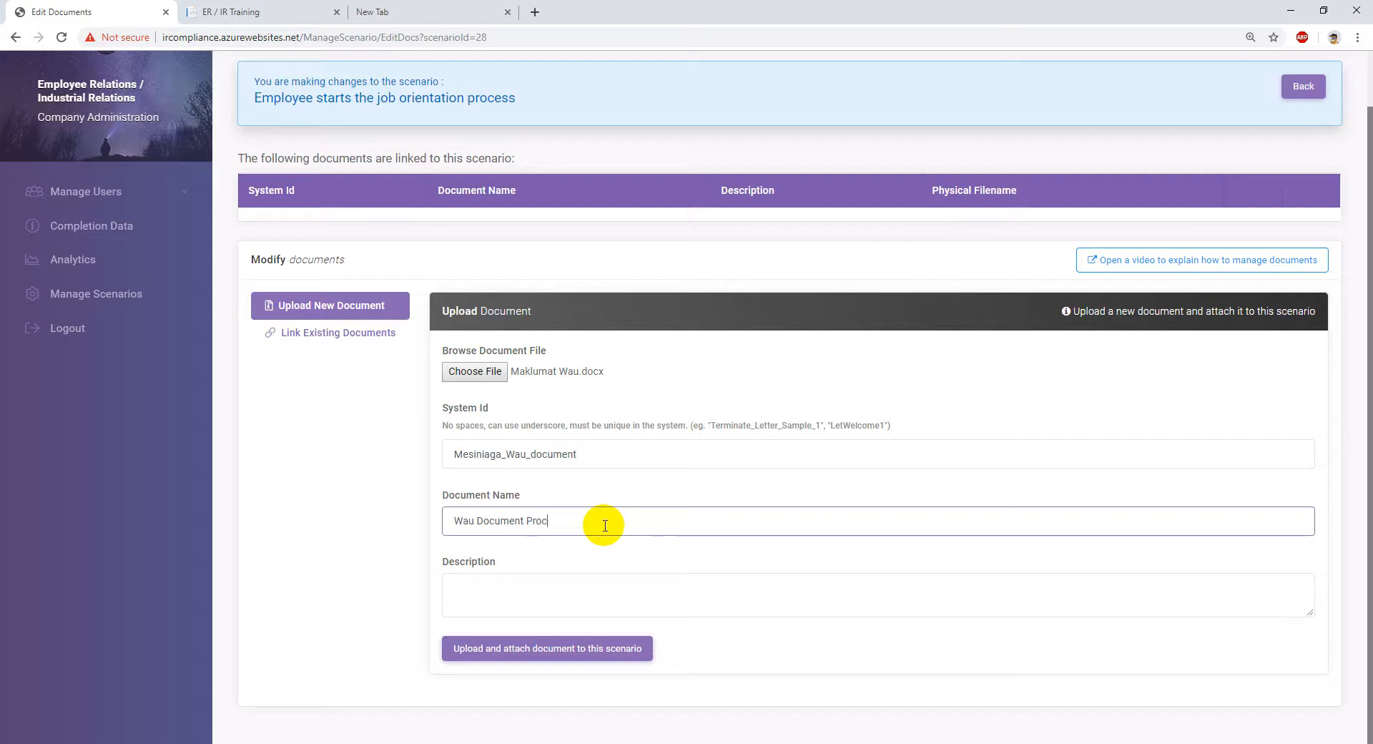
{"action": "key", "text": "Tab"}
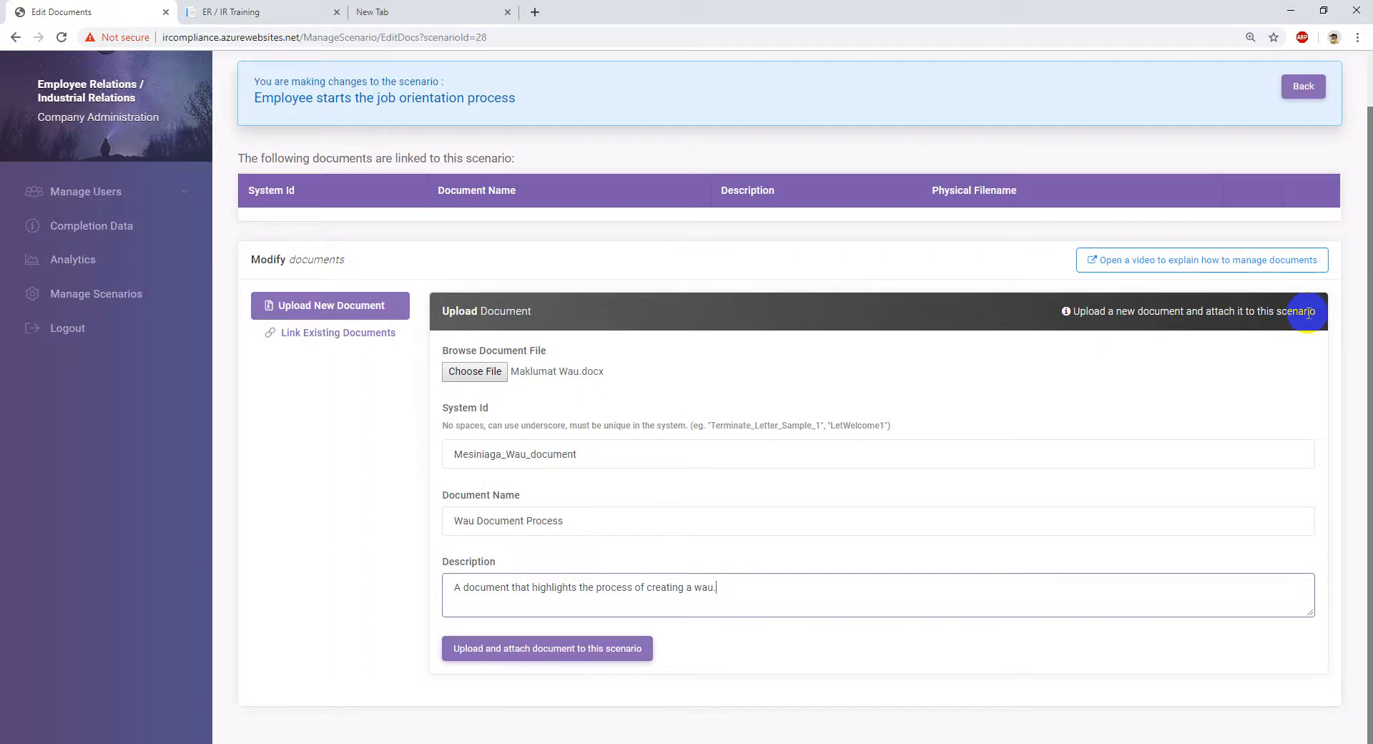
{"action": "left_click", "coordinate": [497, 650]}
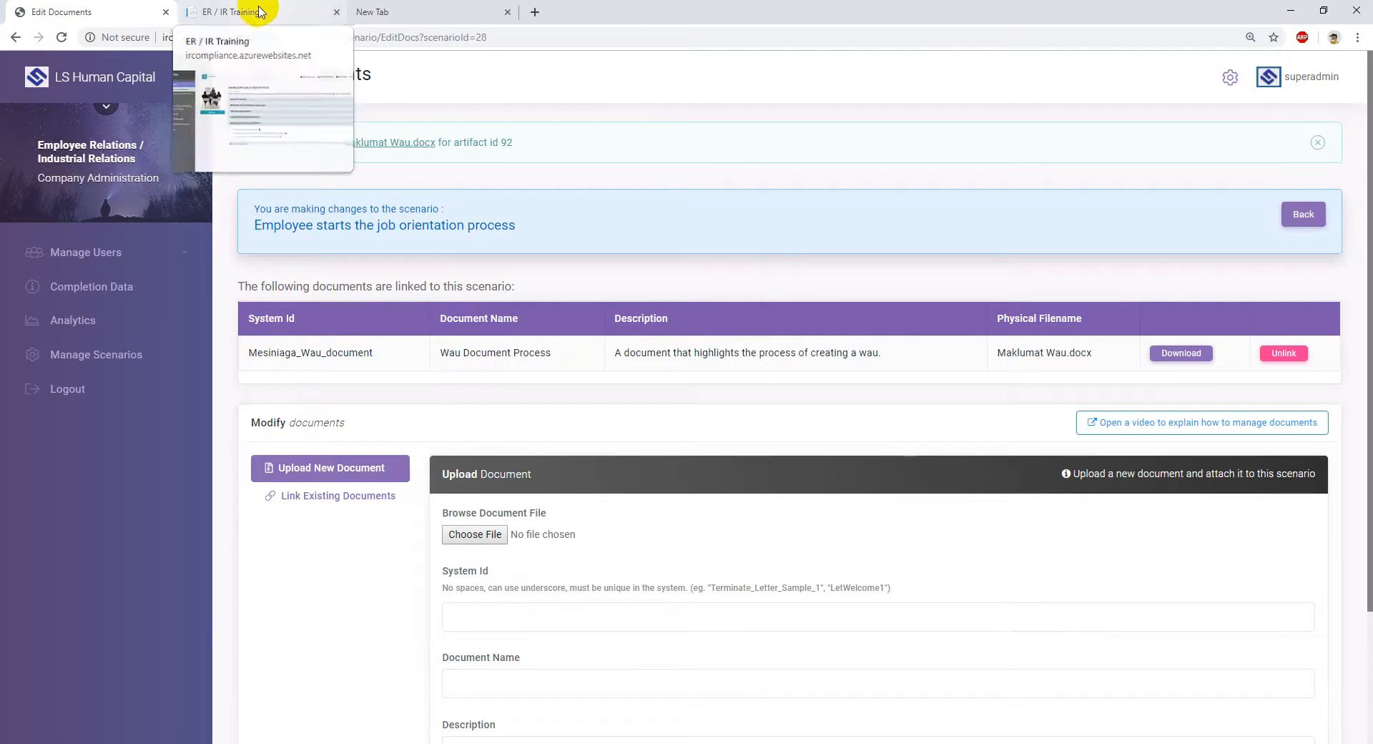
On the training site, check the "Employee starts the job orientation process" scenario's documents and open "Wau Document Process" without saving the download
{"action": "left_click_drag", "start_coordinate": [254, 226], "coordinate": [480, 226]}
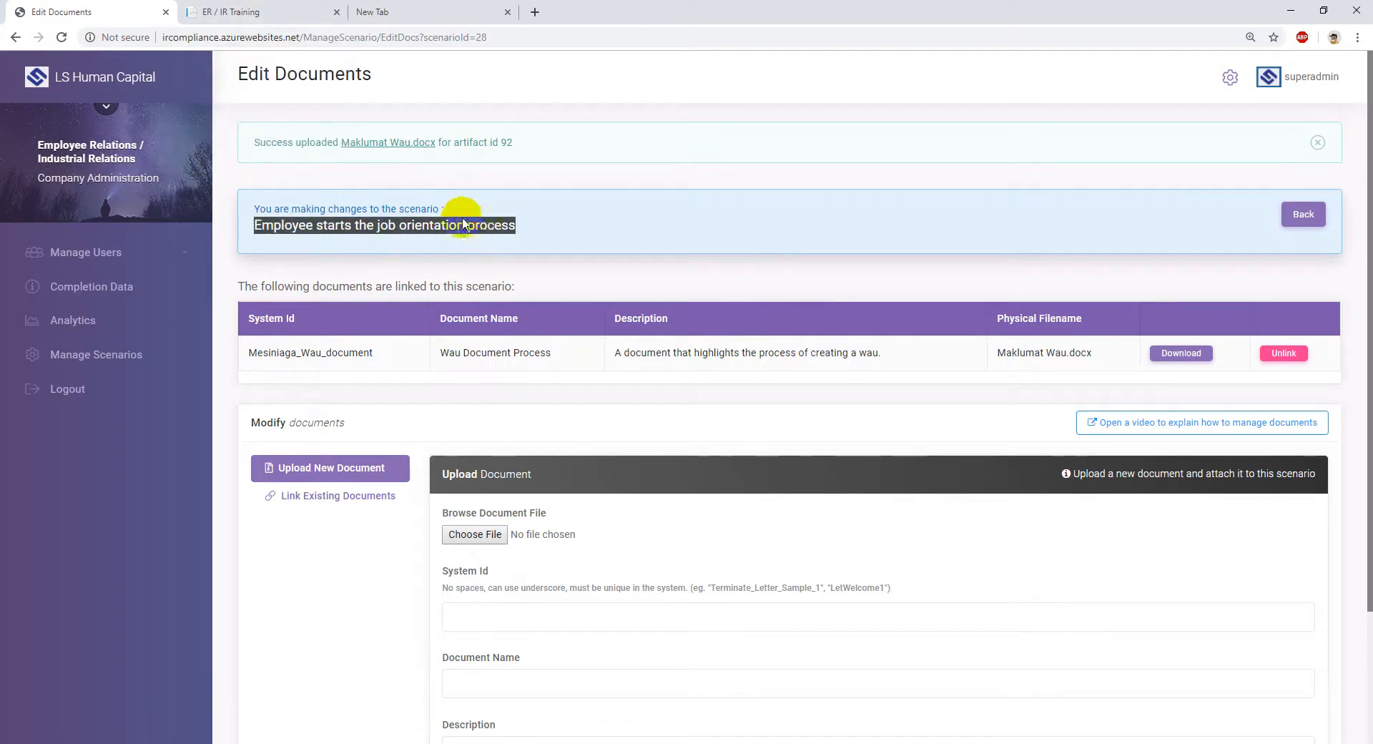
{"action": "left_click", "coordinate": [247, 12]}
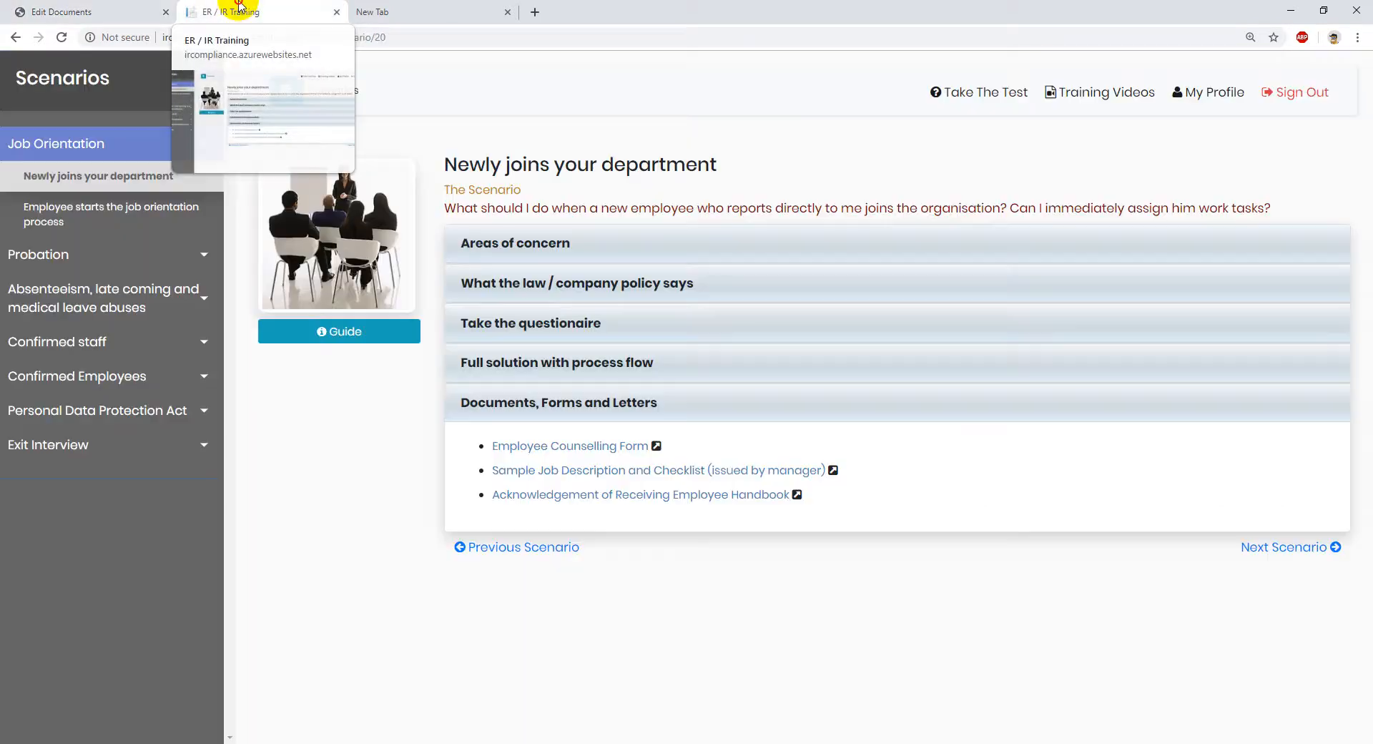
{"action": "left_click", "coordinate": [109, 213]}
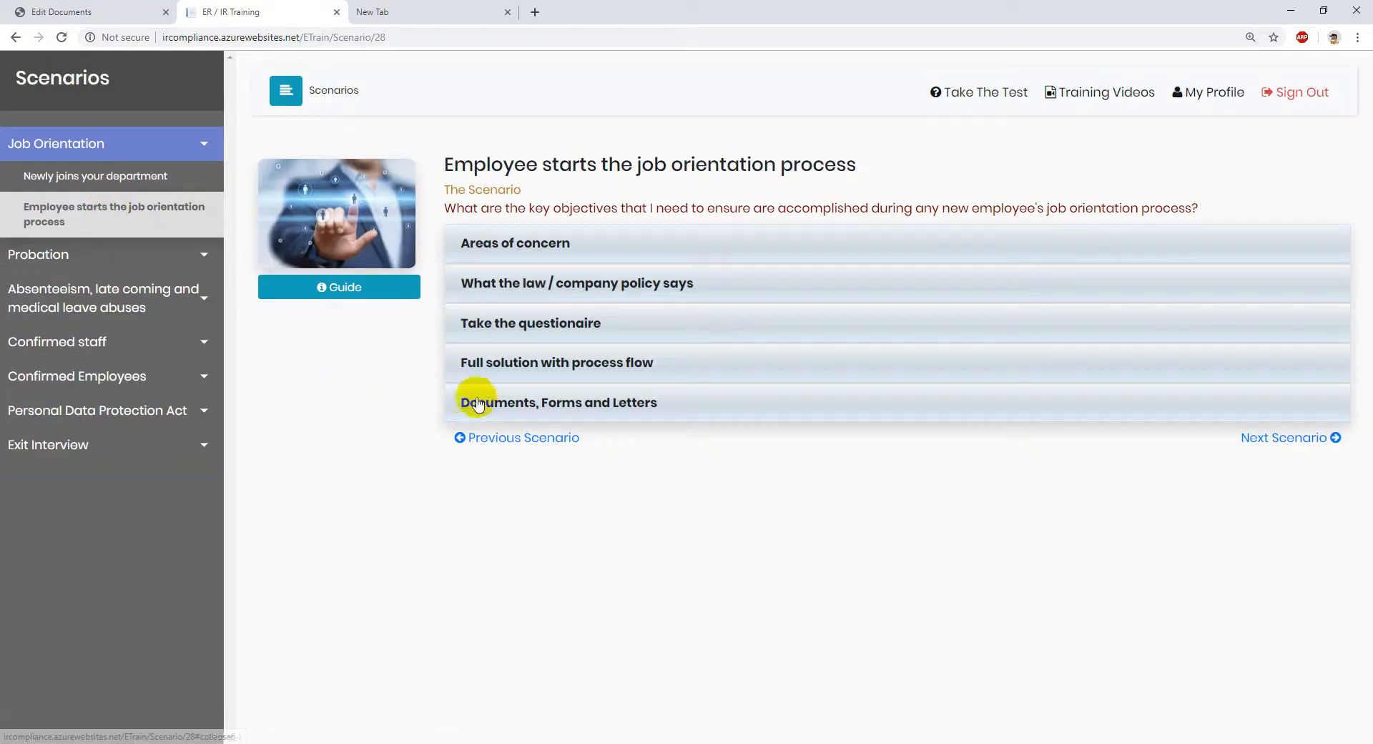
{"action": "left_click", "coordinate": [461, 400]}
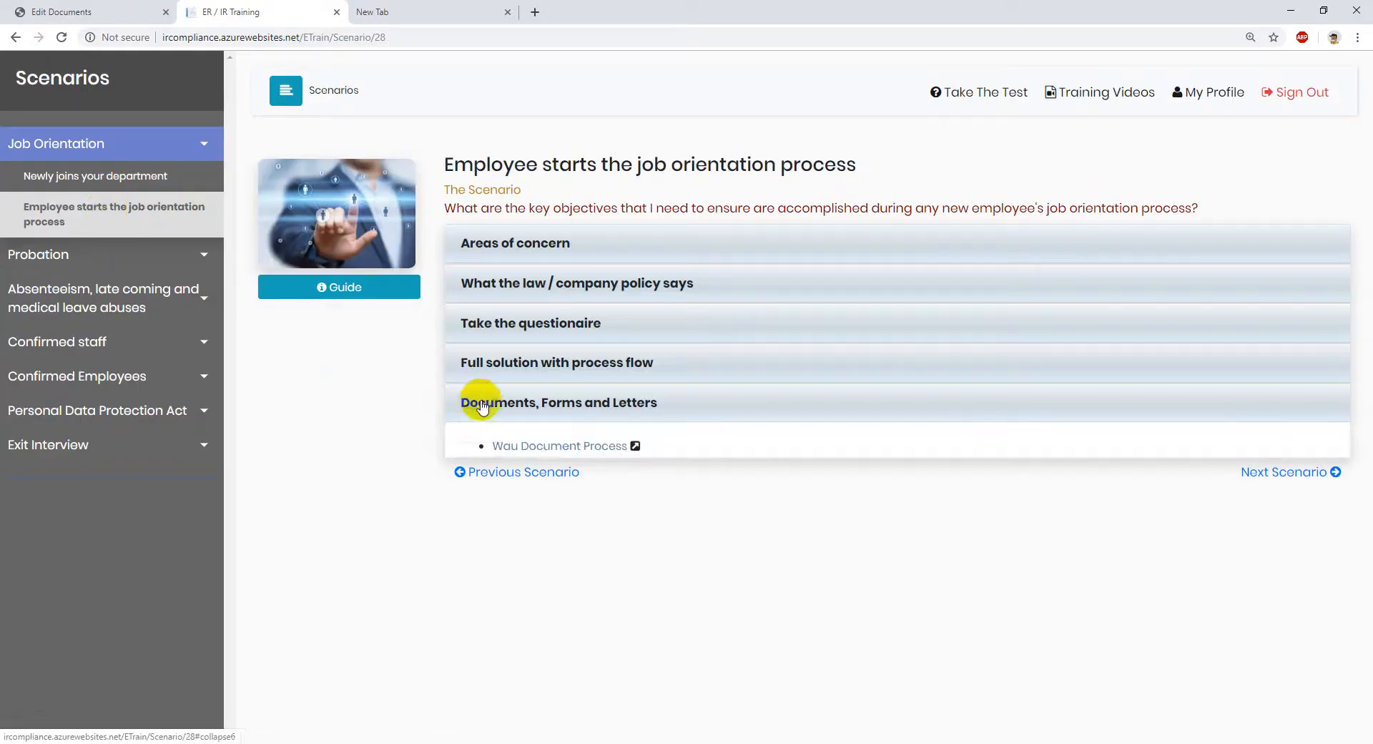
{"action": "left_click", "coordinate": [562, 446]}
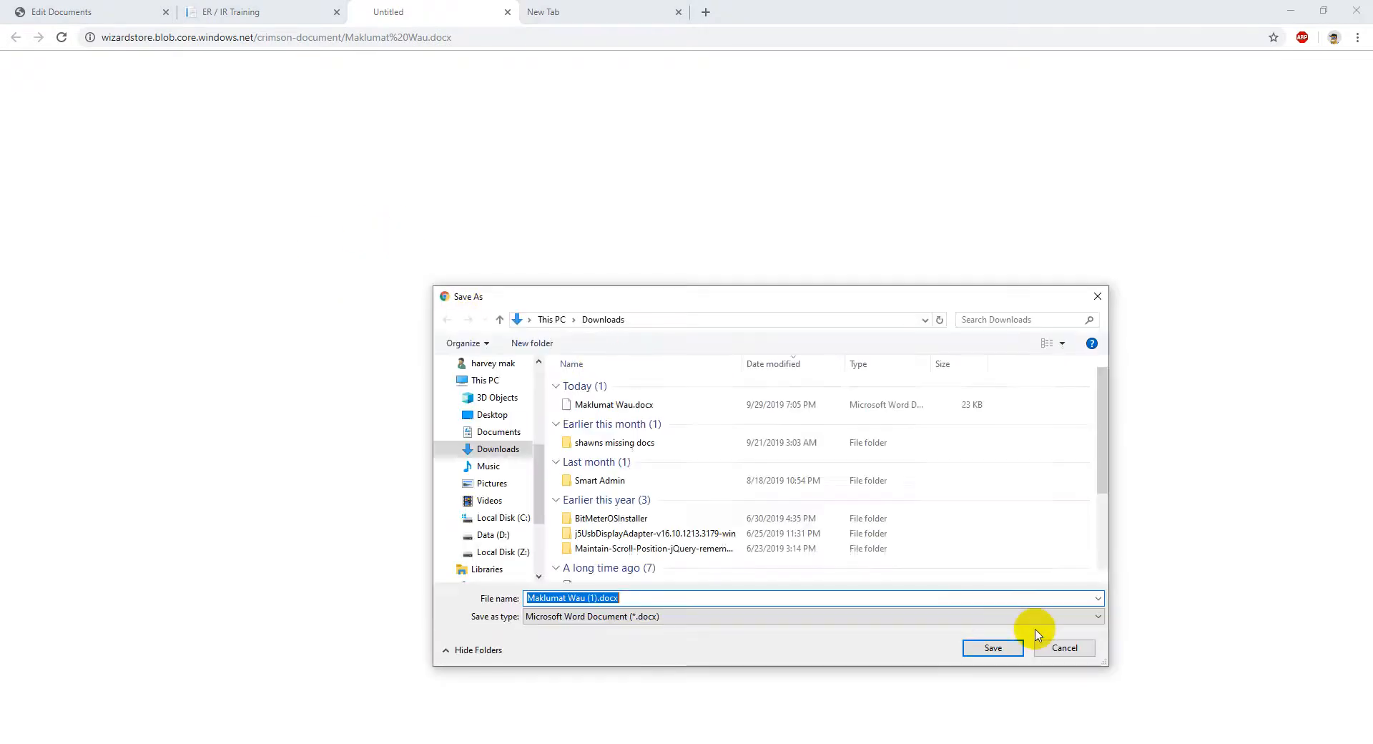
{"action": "left_click", "coordinate": [1058, 644]}
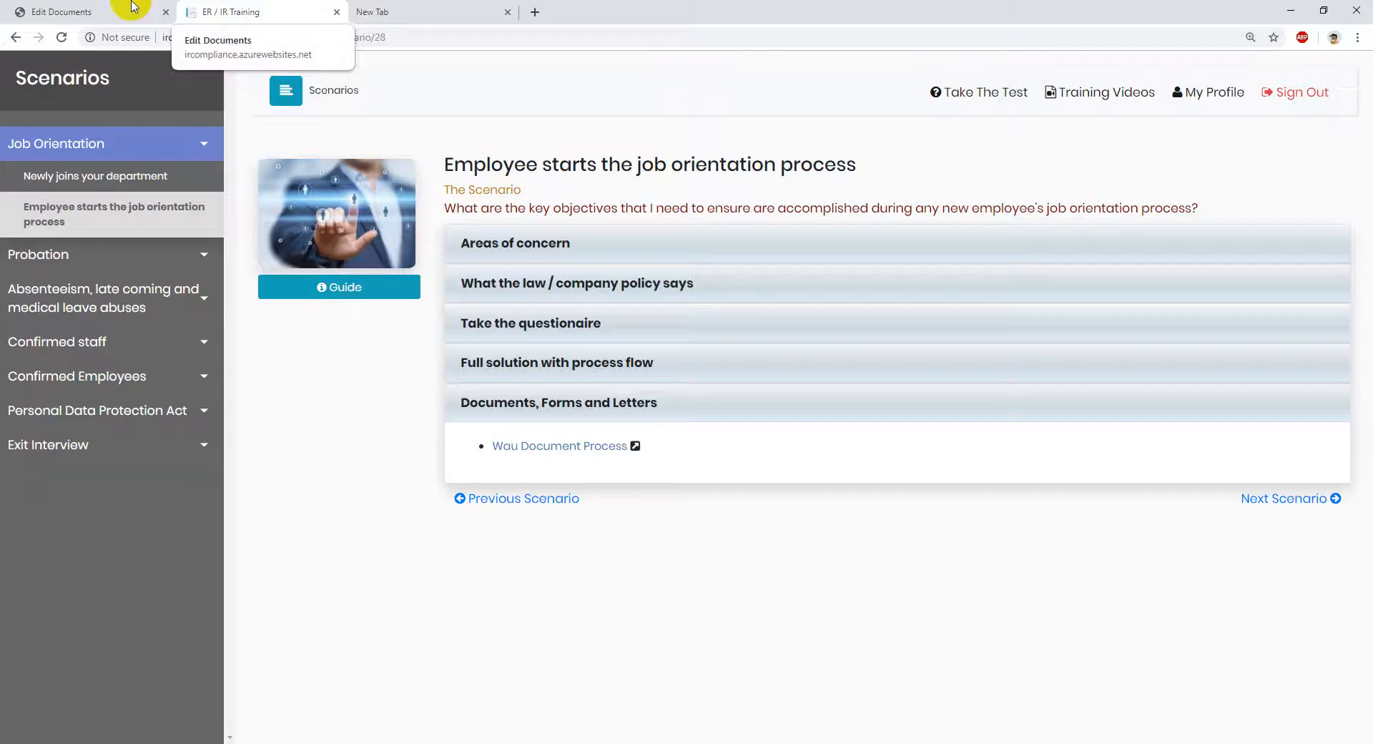
Return to the Edit Documents page and unlink "Wau Document Process" from the scenario
{"action": "left_click", "coordinate": [100, 12]}
{"action": "left_click", "coordinate": [357, 604]}
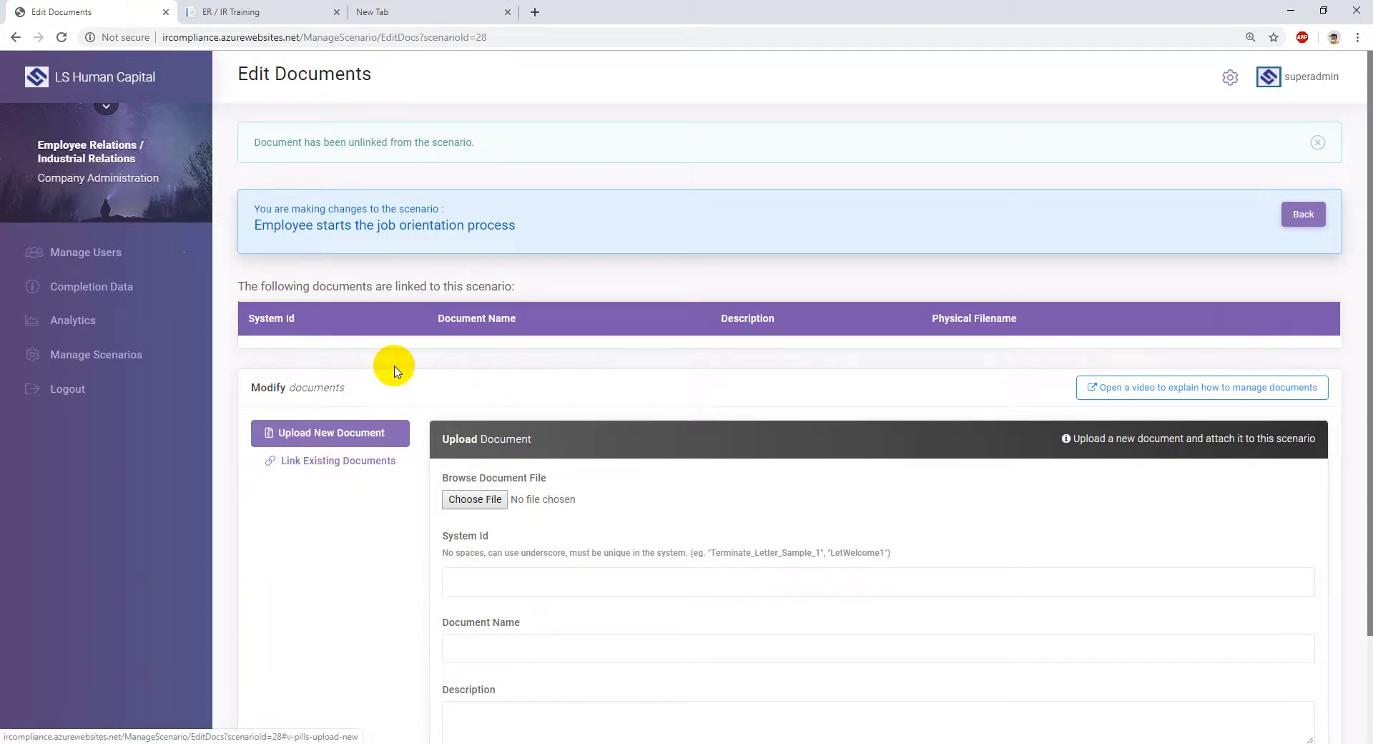
{"action": "scroll", "coordinate": [693, 426], "scroll_direction": "down", "scroll_amount": 2}
{"action": "scroll", "coordinate": [85, 212], "scroll_direction": "up", "scroll_amount": 1}
Go back to the scenario list and open the documents of the "Is not meeting expectations while under probation" scenario
{"action": "left_click", "coordinate": [1292, 170]}
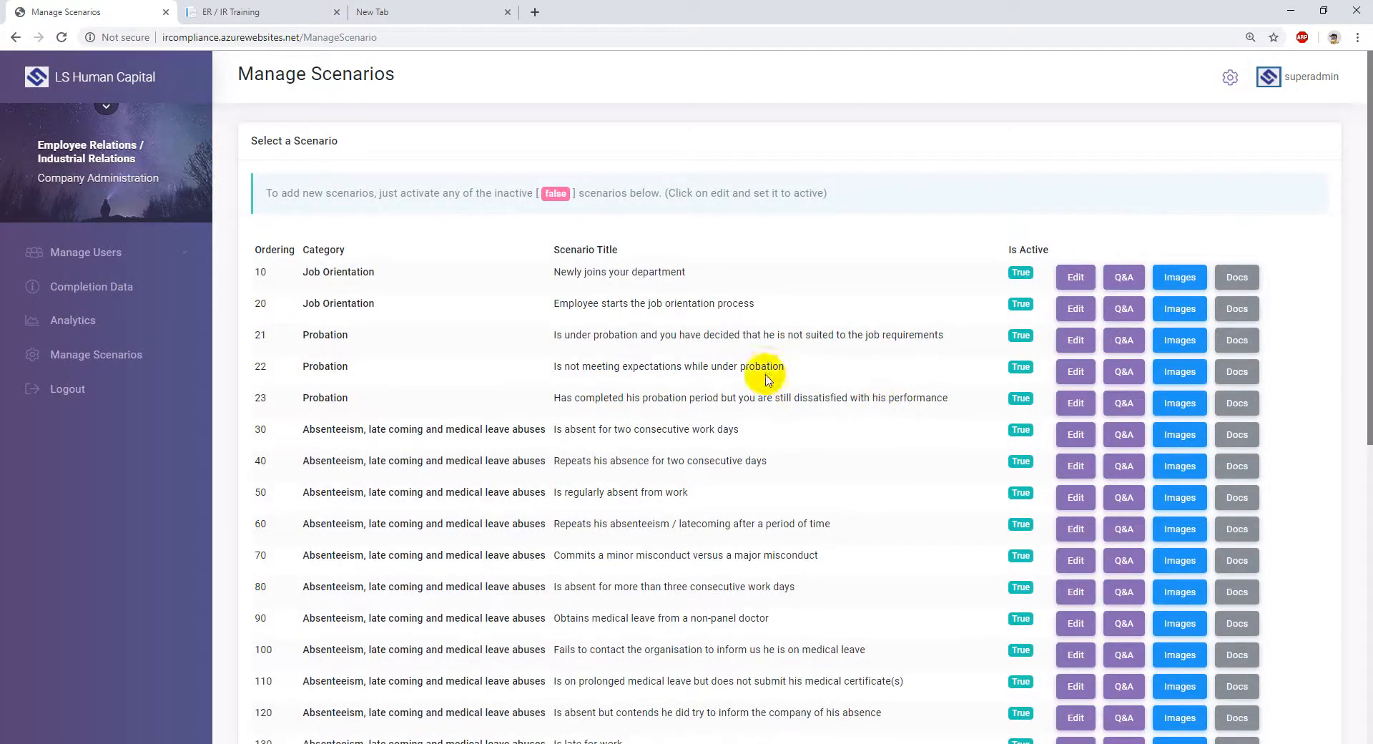
{"action": "left_click_drag", "start_coordinate": [767, 366], "coordinate": [599, 366]}
{"action": "left_click", "coordinate": [1235, 372]}
{"action": "scroll", "coordinate": [786, 443], "scroll_direction": "down", "scroll_amount": 2}
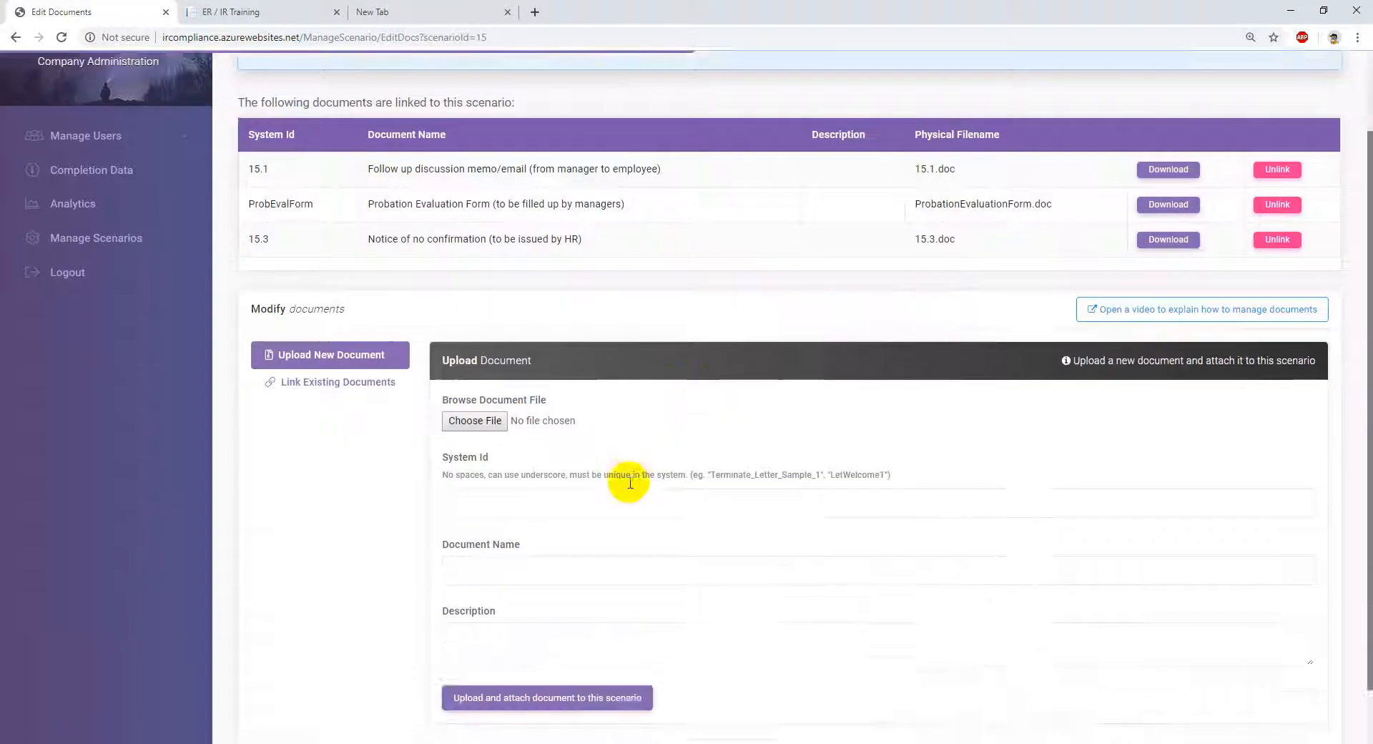
Search the existing documents available for linking for "wau"
{"action": "left_click", "coordinate": [352, 335]}
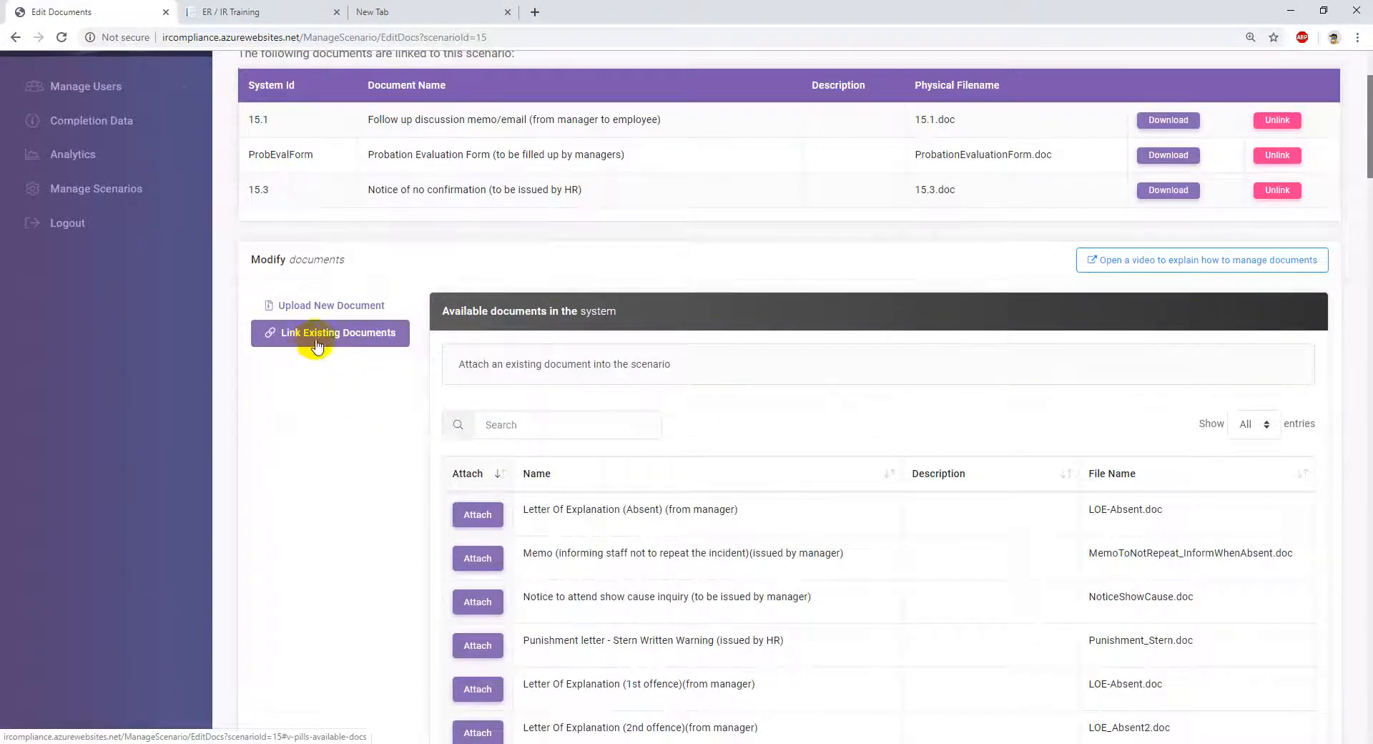
{"action": "scroll", "coordinate": [491, 484], "scroll_direction": "down", "scroll_amount": 2}
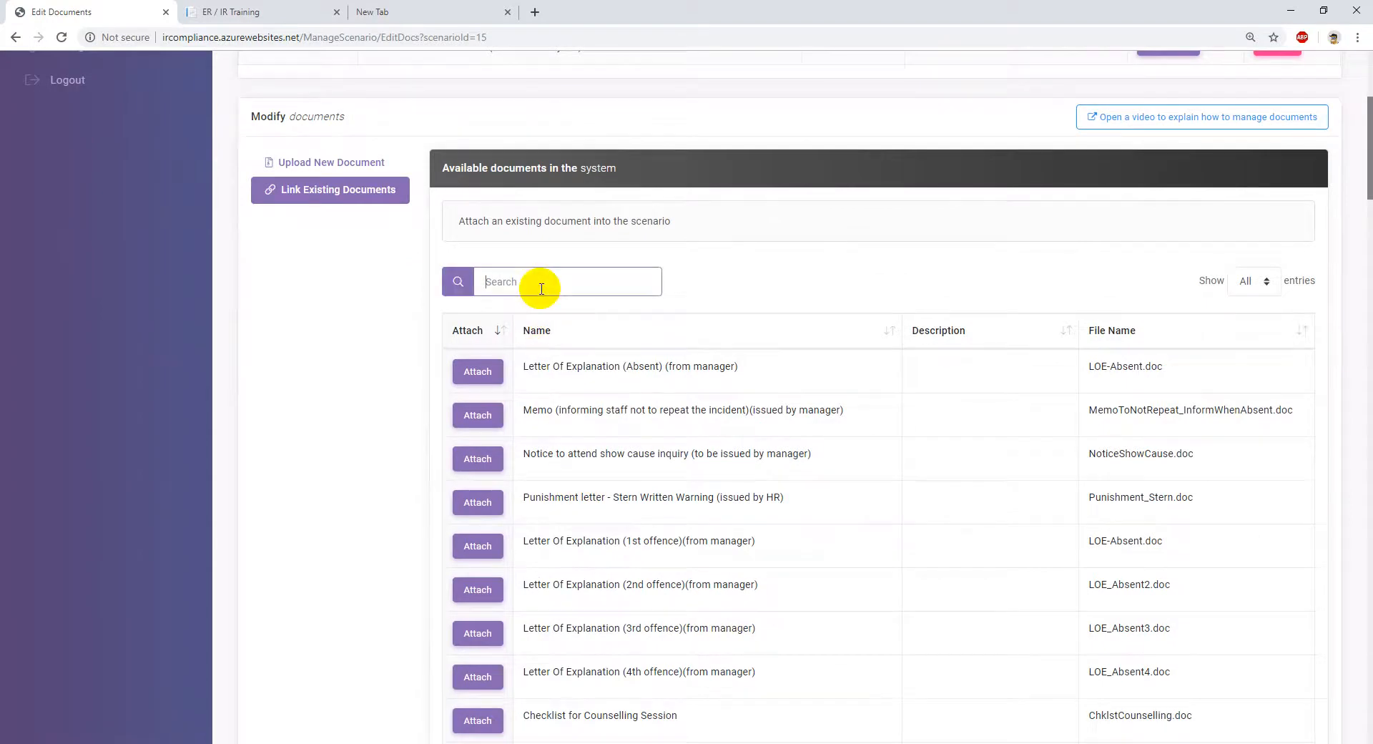
{"action": "type", "text": "wau"}
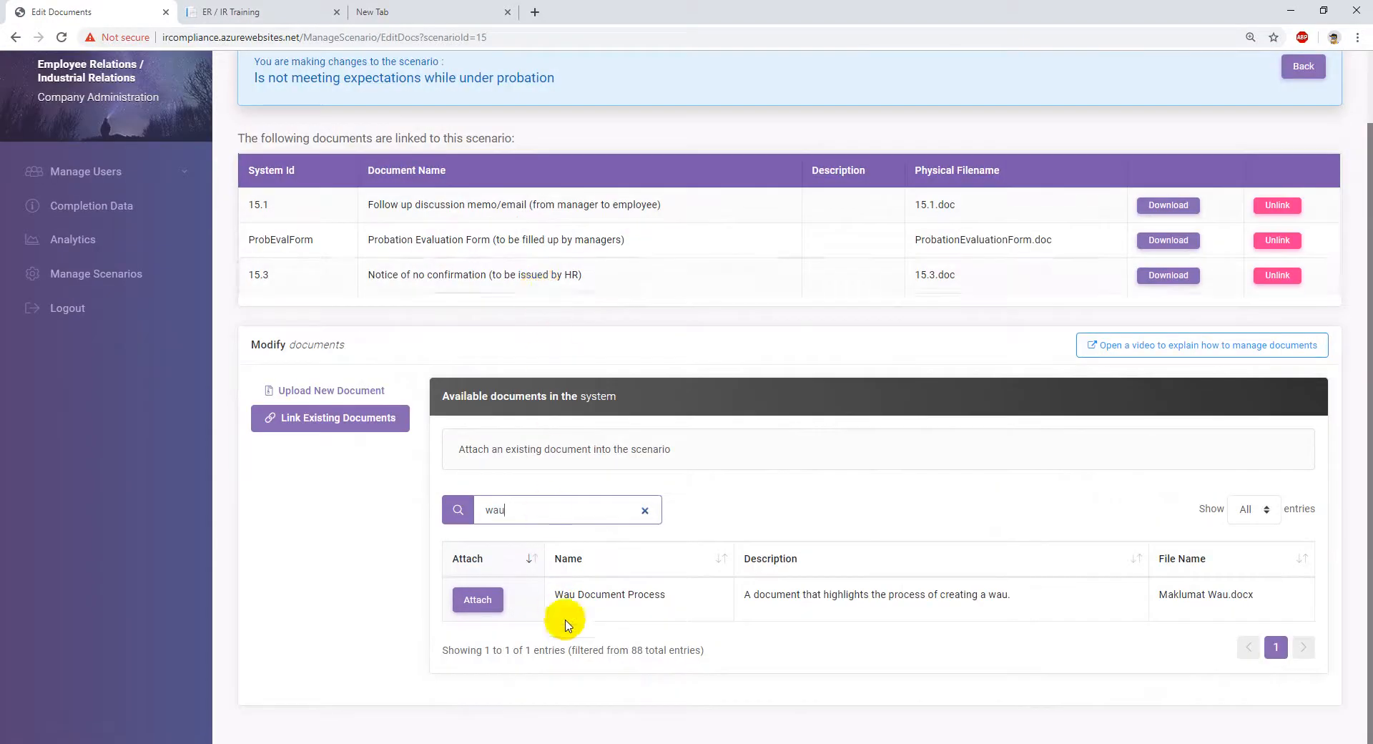
{"action": "left_click_drag", "start_coordinate": [610, 601], "coordinate": [686, 606]}
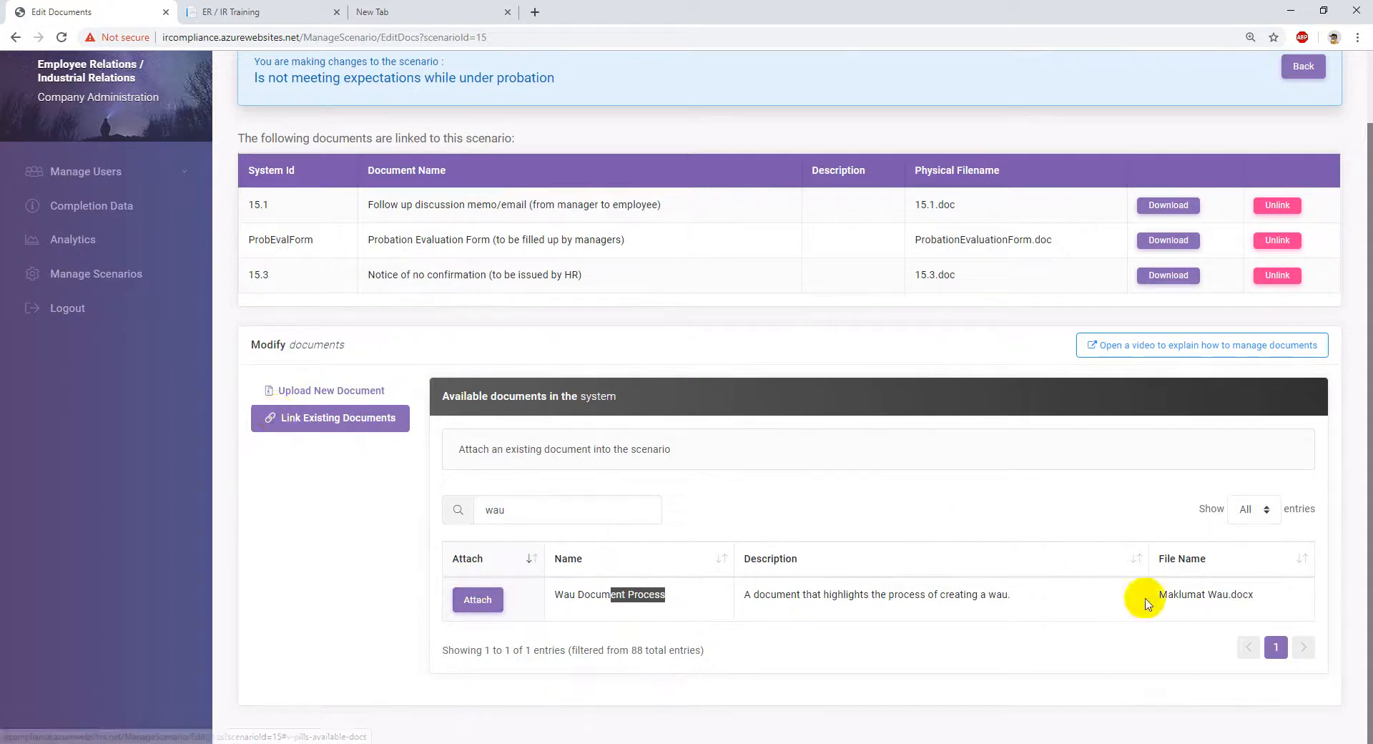
Review the options for uploading new and linking existing documents, and return to the scenario list
{"action": "left_click", "coordinate": [361, 391]}
{"action": "scroll", "coordinate": [328, 414], "scroll_direction": "down", "scroll_amount": 1}
{"action": "left_click", "coordinate": [355, 341]}
{"action": "scroll", "coordinate": [383, 582], "scroll_direction": "up", "scroll_amount": 2}
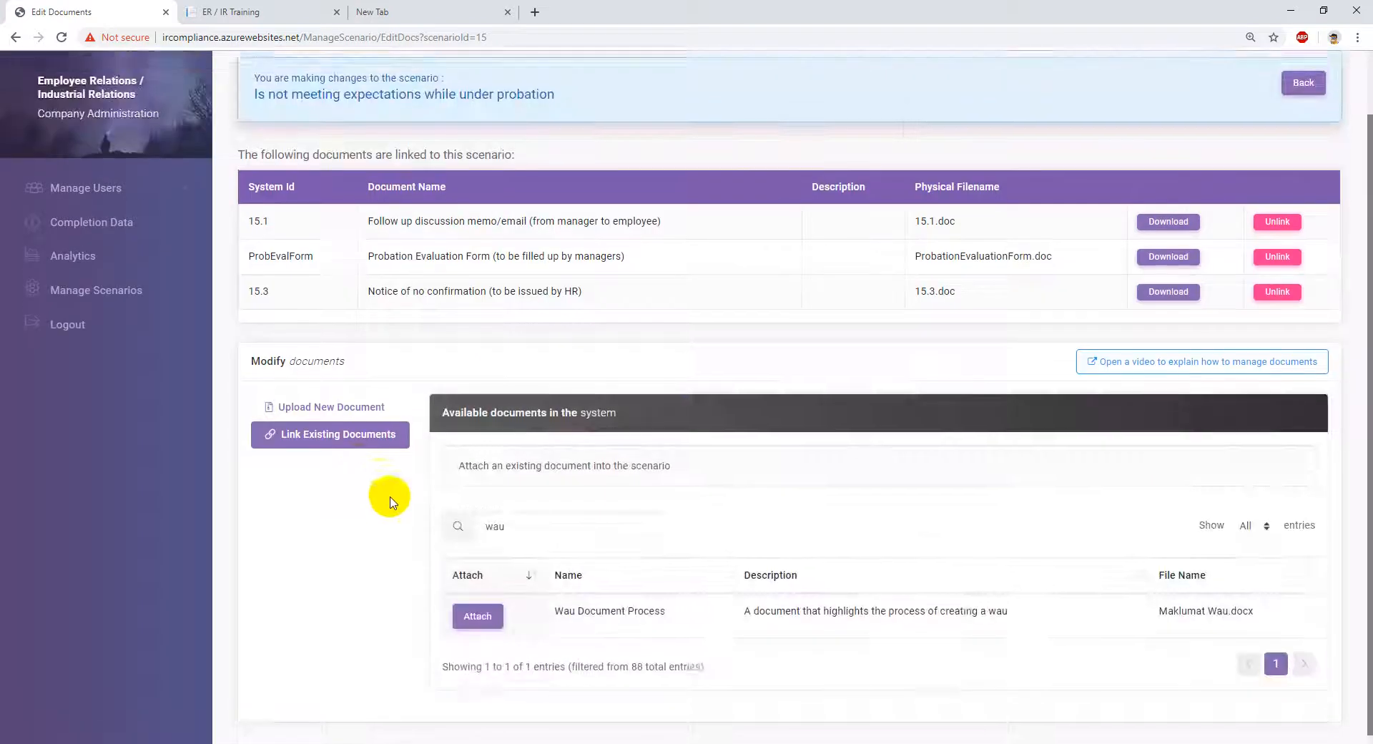
{"action": "left_click", "coordinate": [1298, 147]}
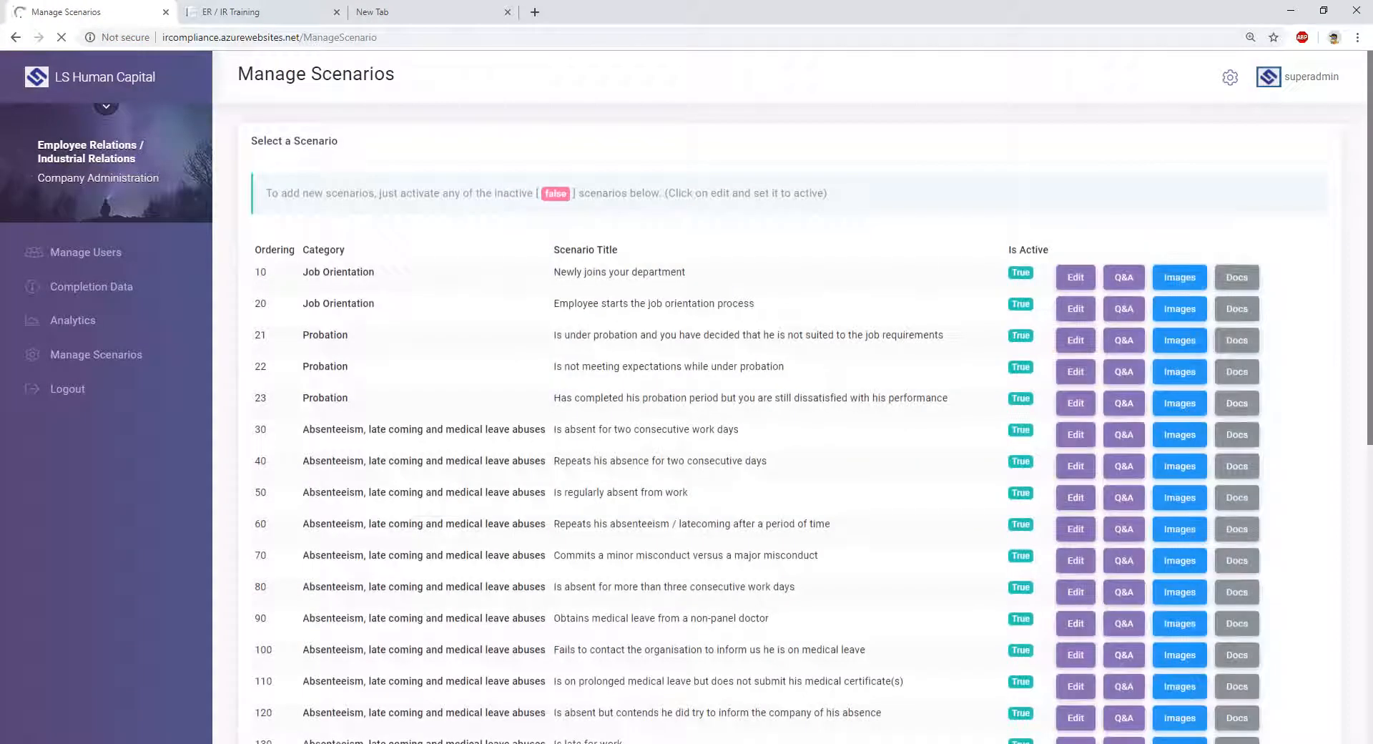